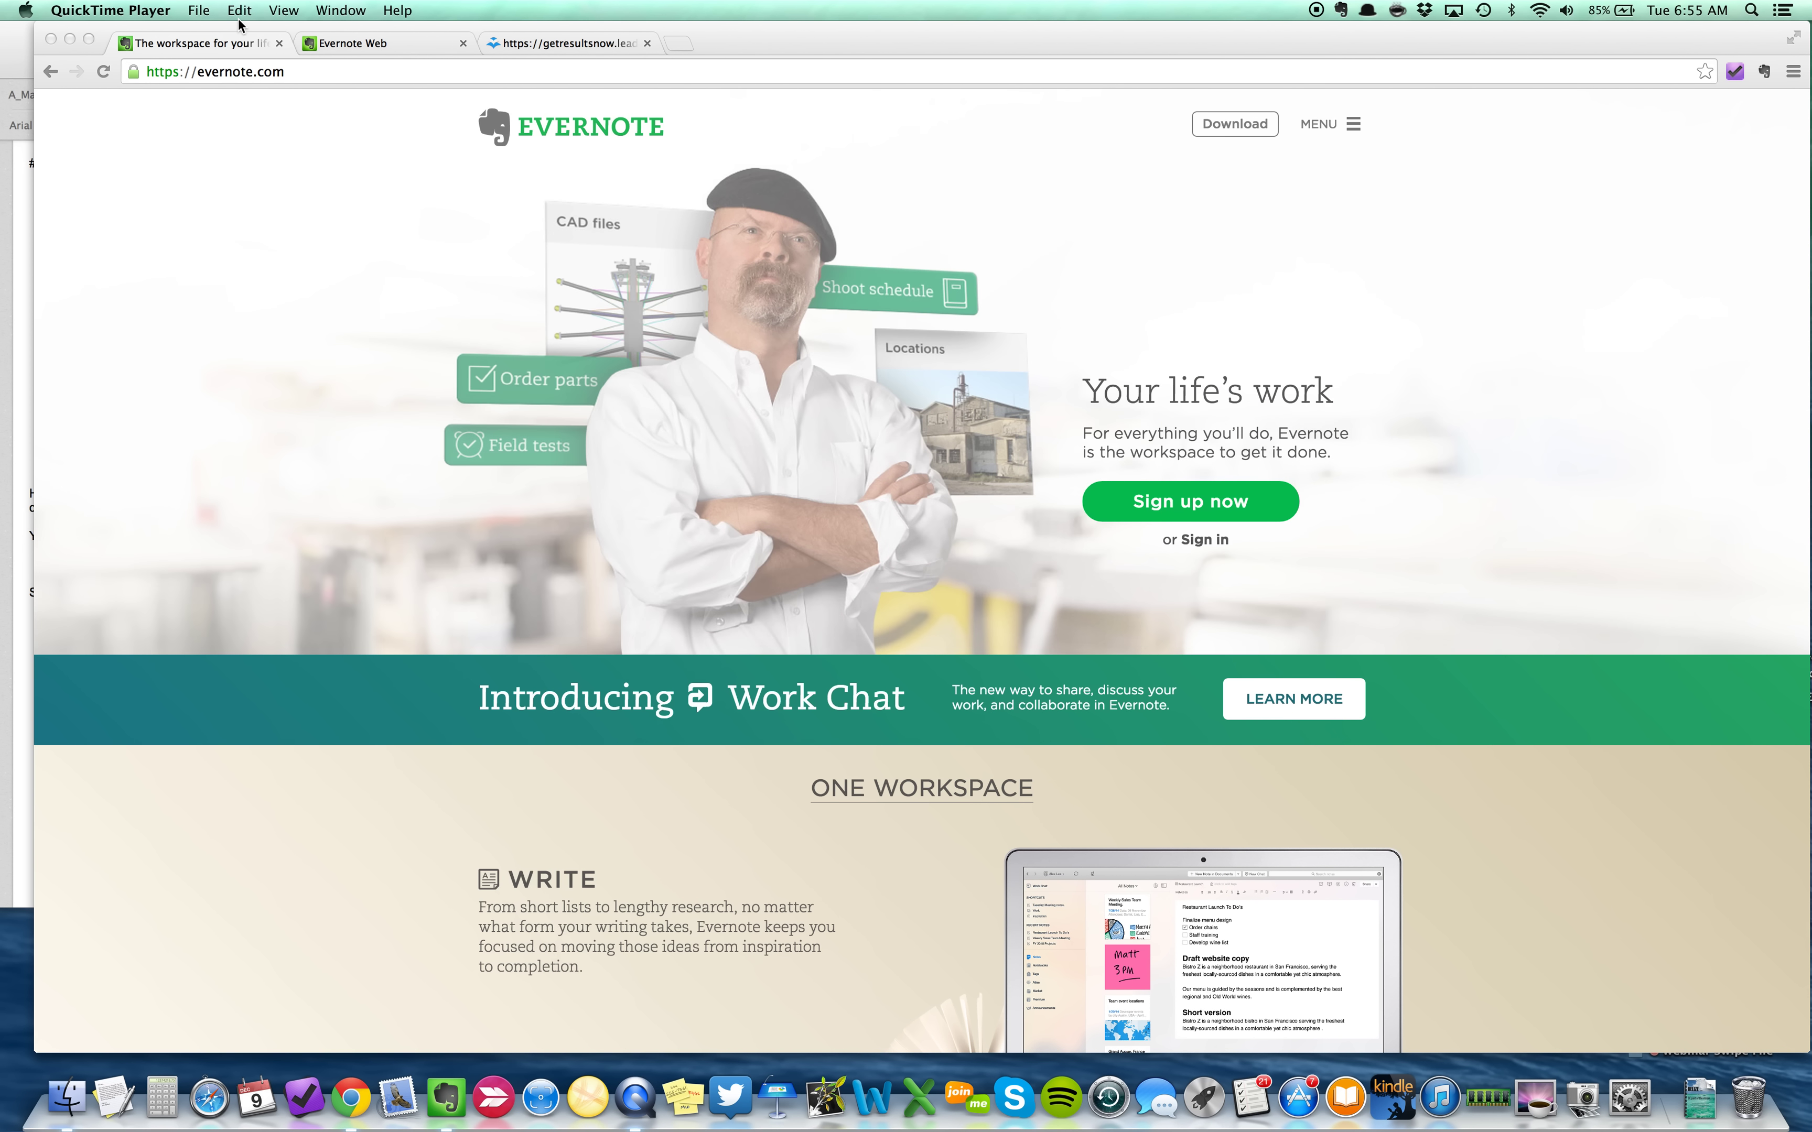
- Open the Evernote Web account settings and view the Account Summary with the address for emailing notes into the account
click(201, 45)
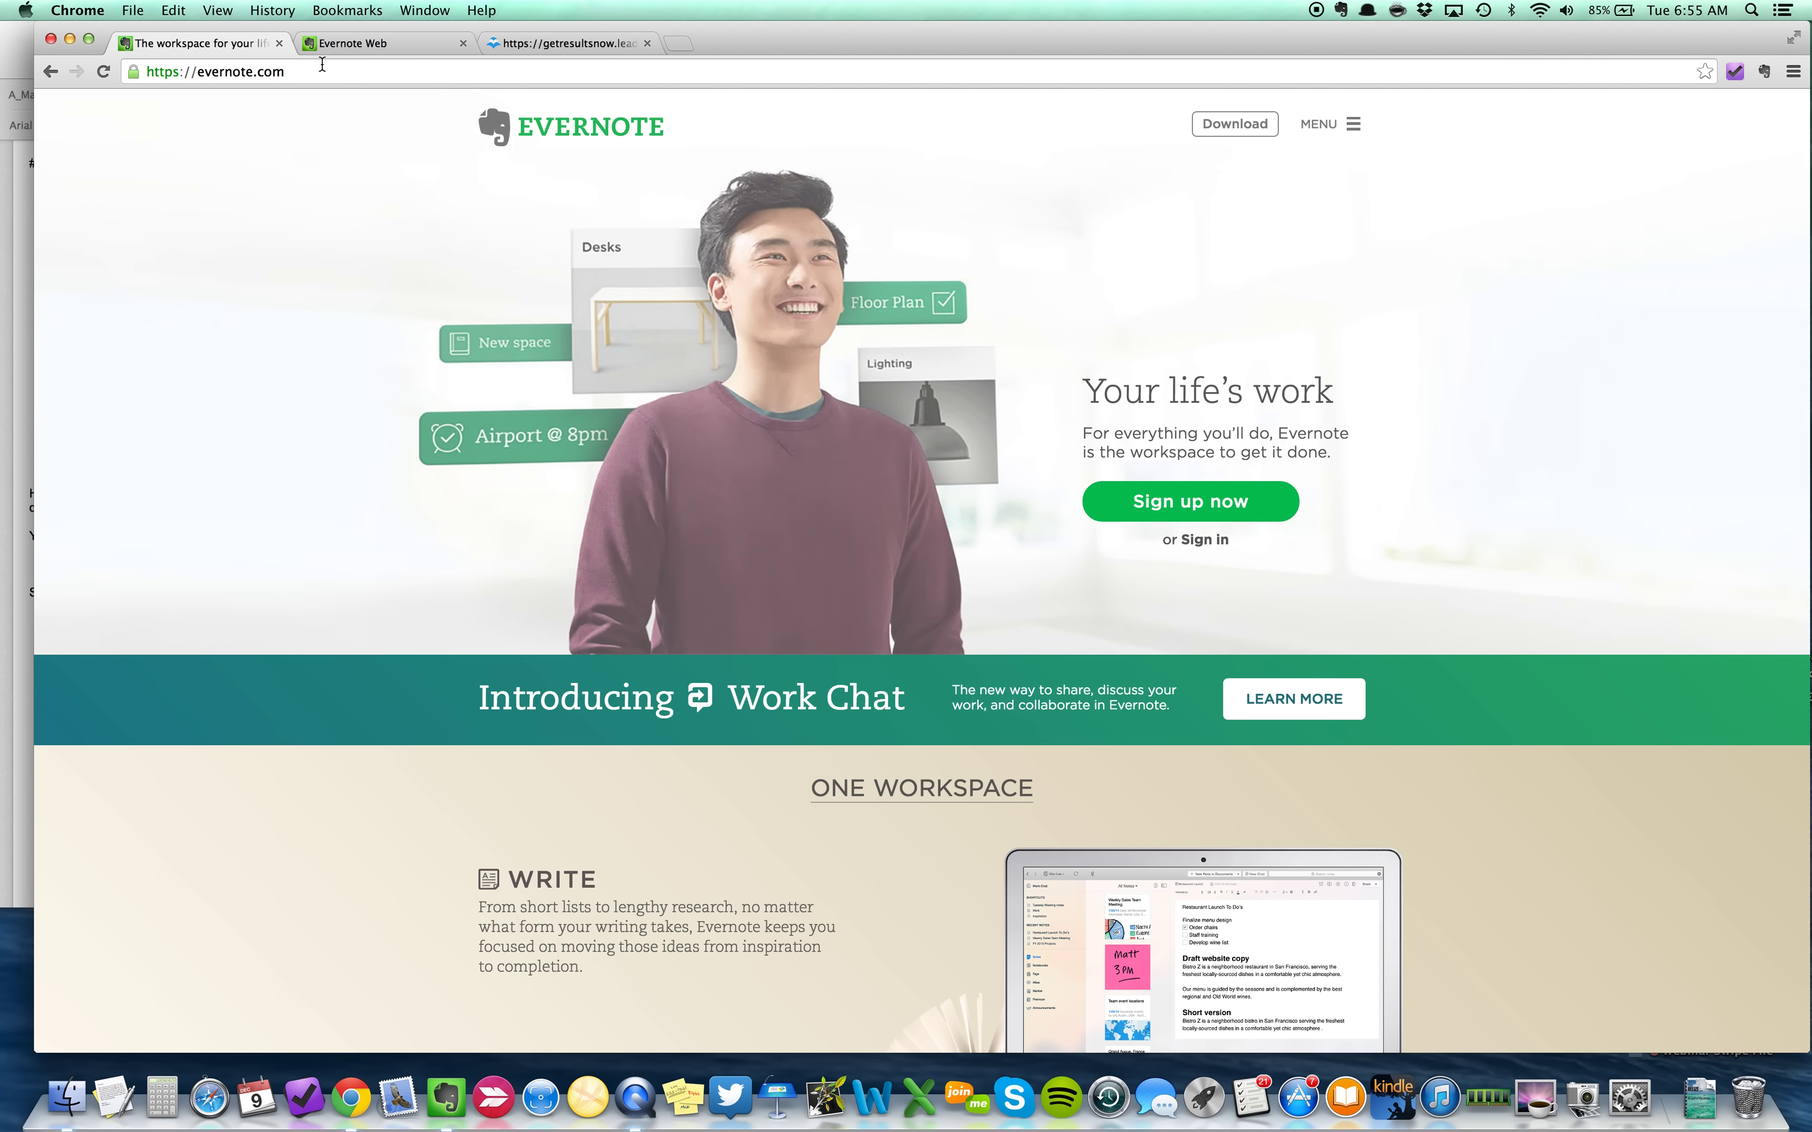
click(396, 42)
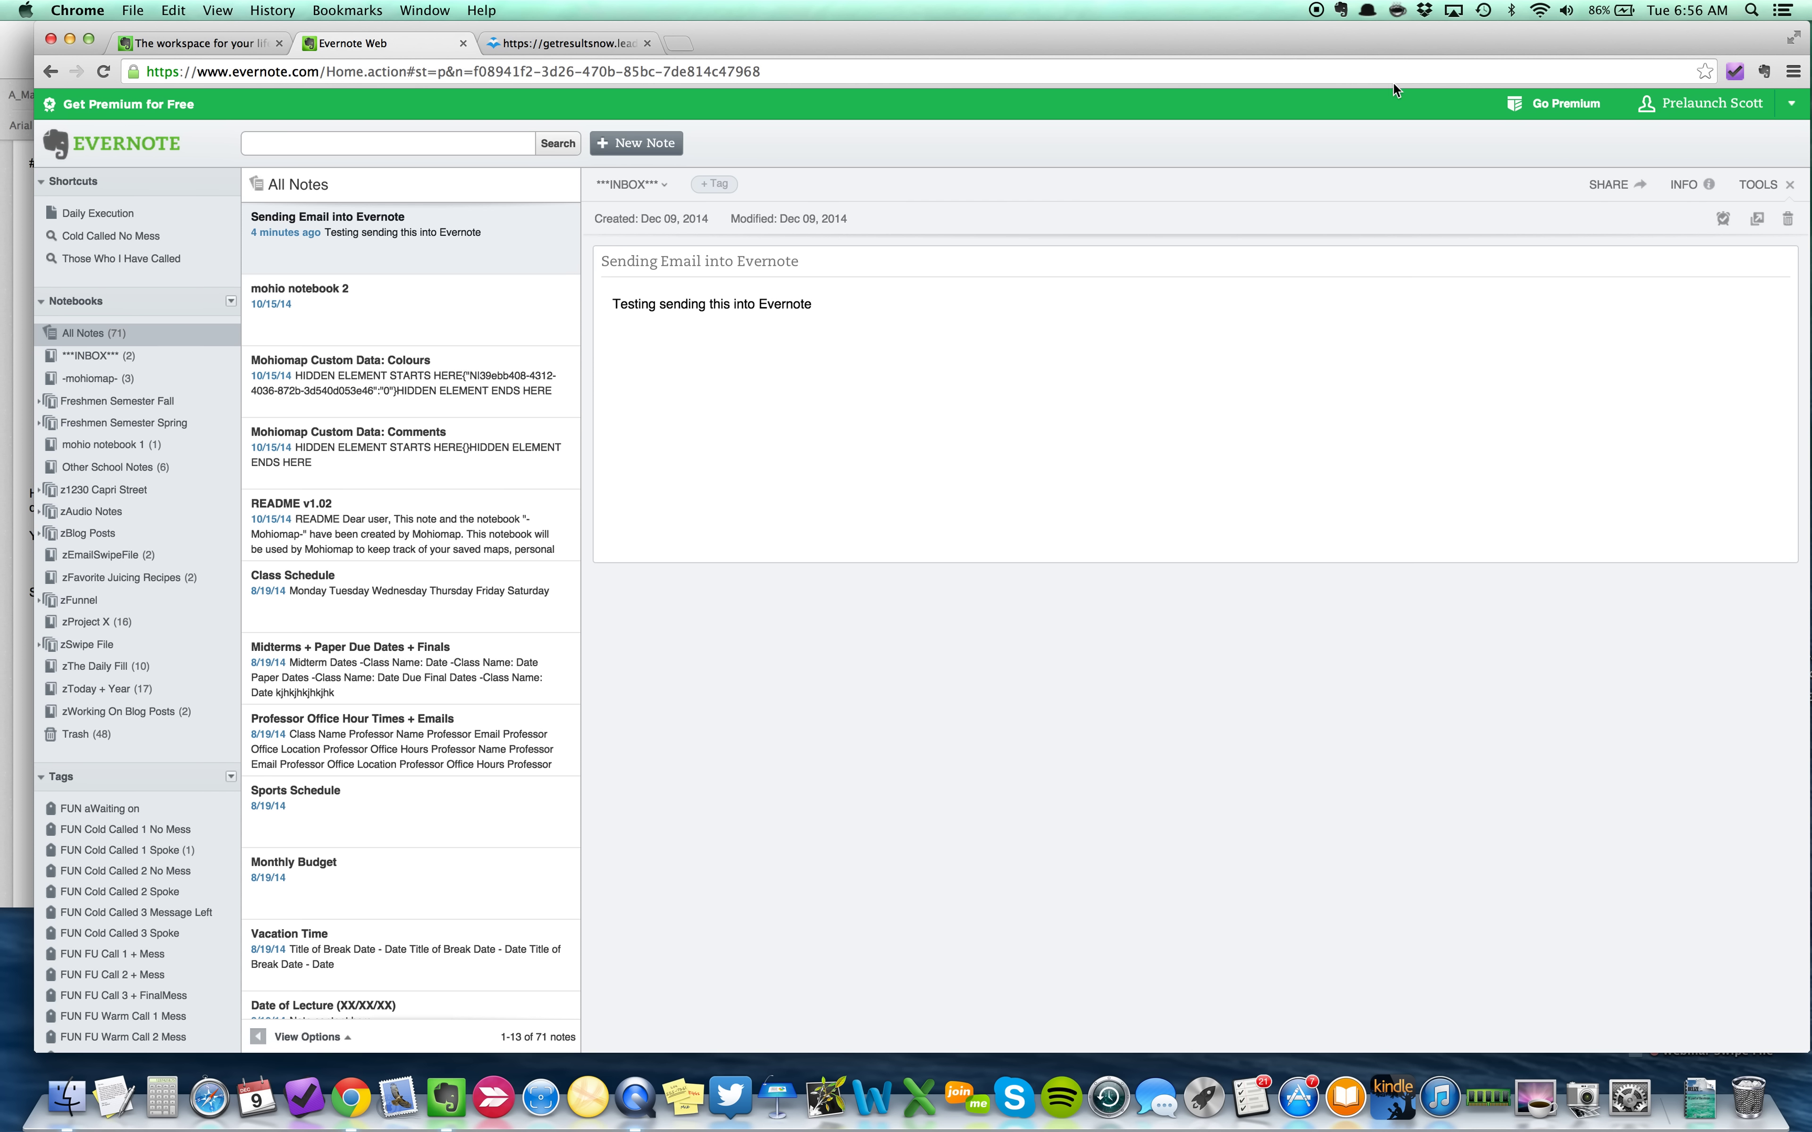
click(1790, 105)
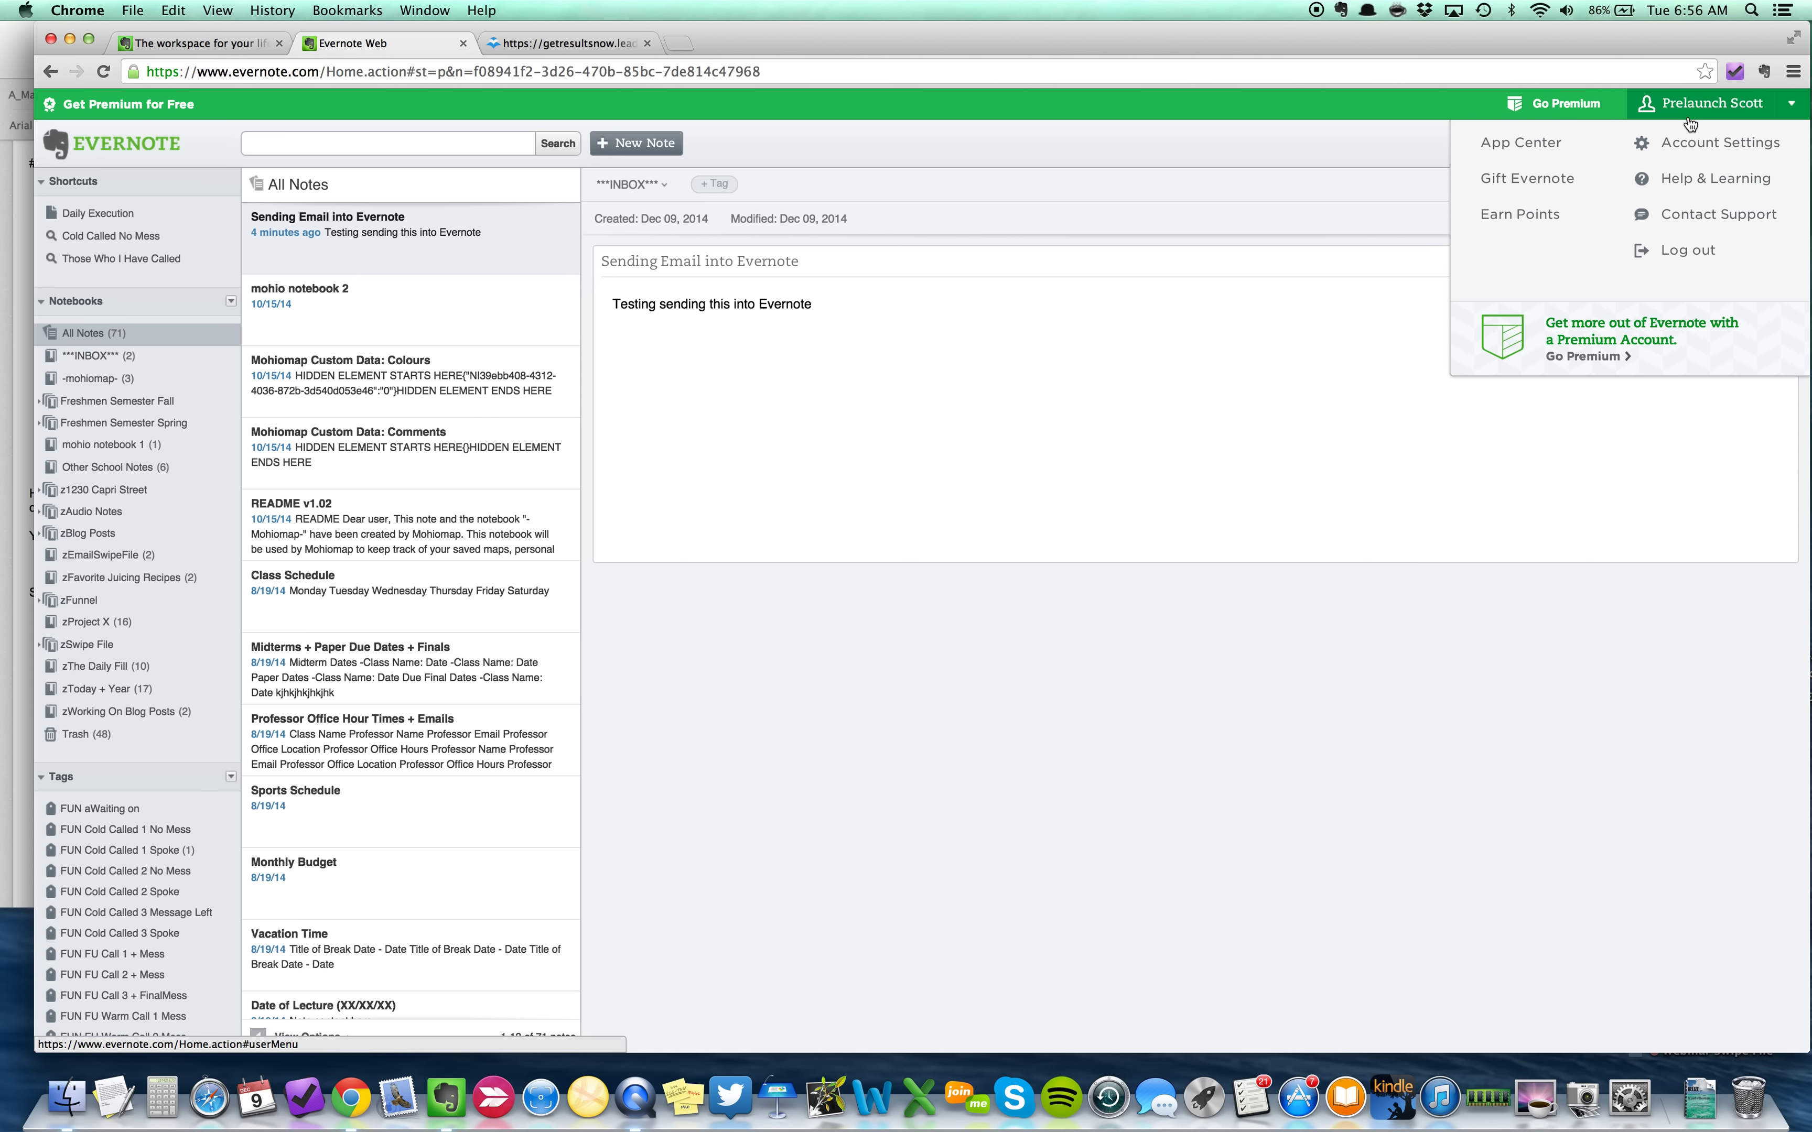
click(1714, 150)
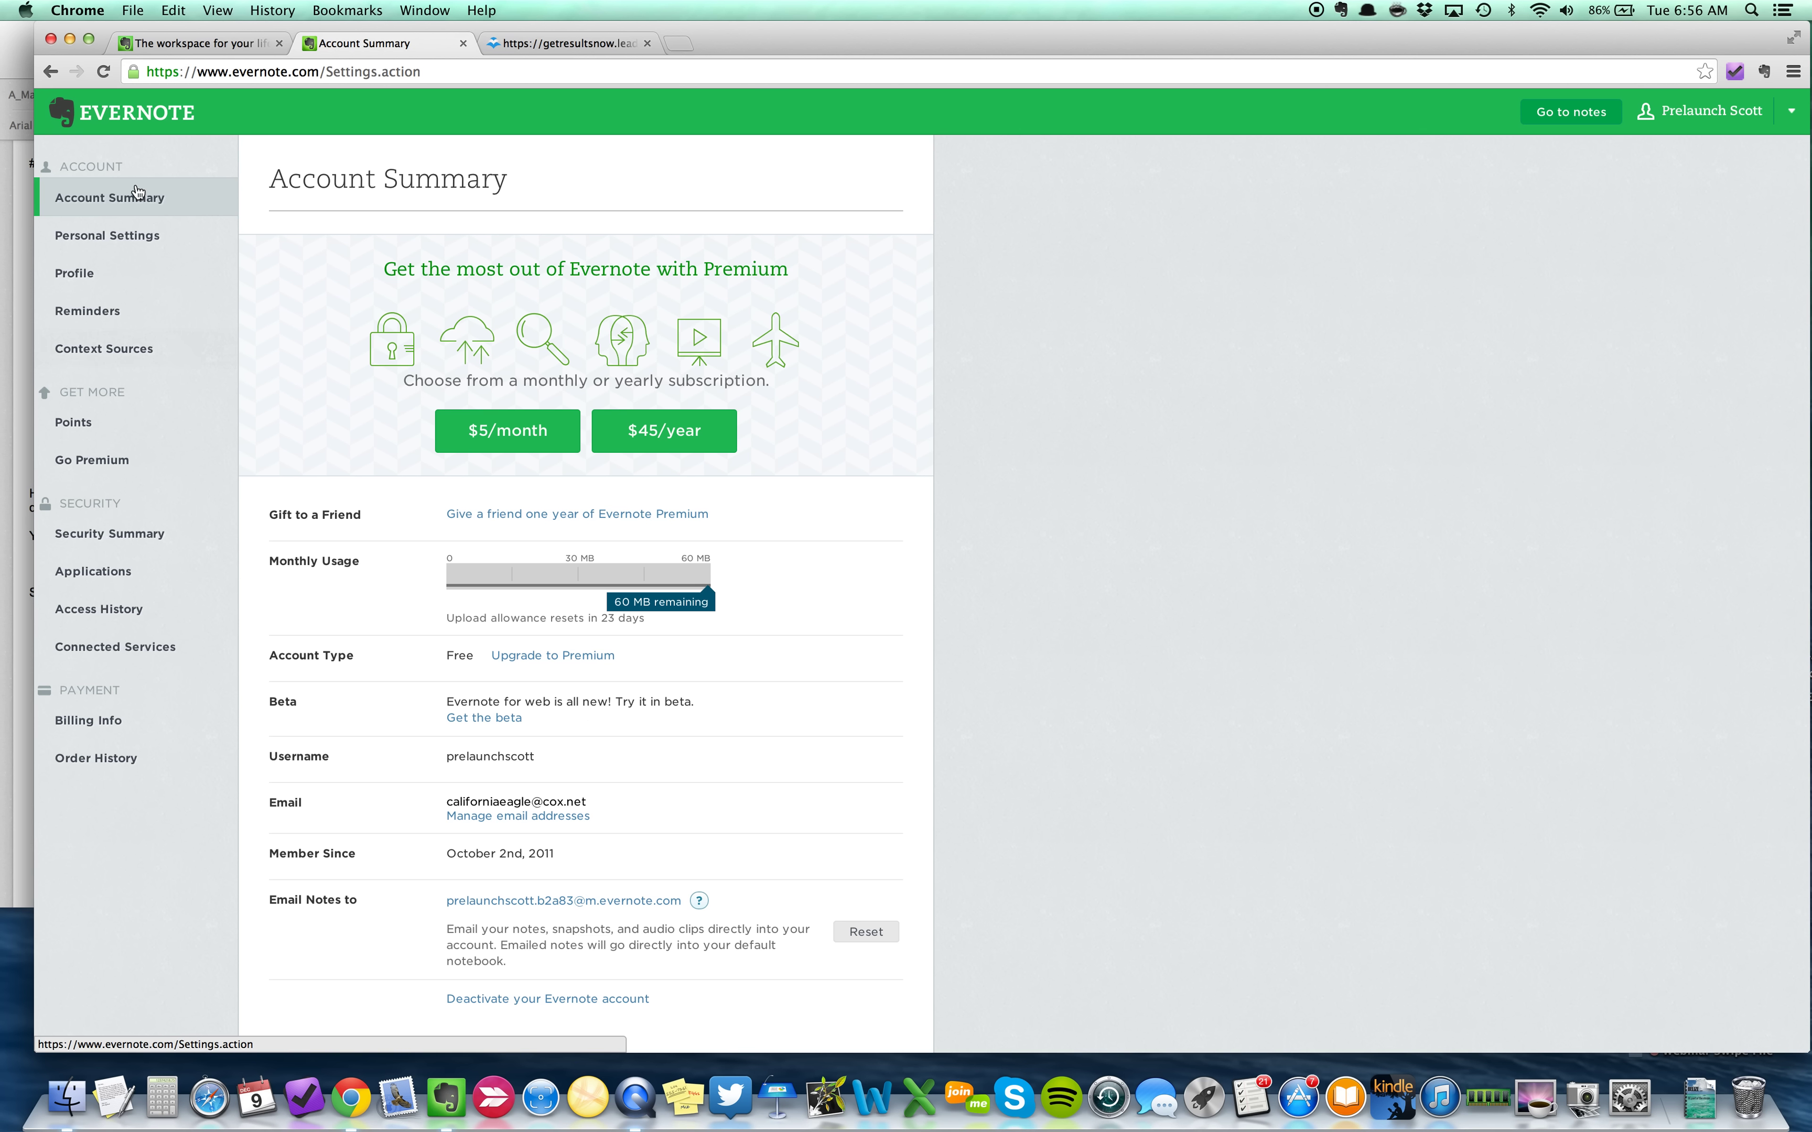
- Return to the notes and compare the ***INBOX*** default notebook with the All Notes list
click(58, 88)
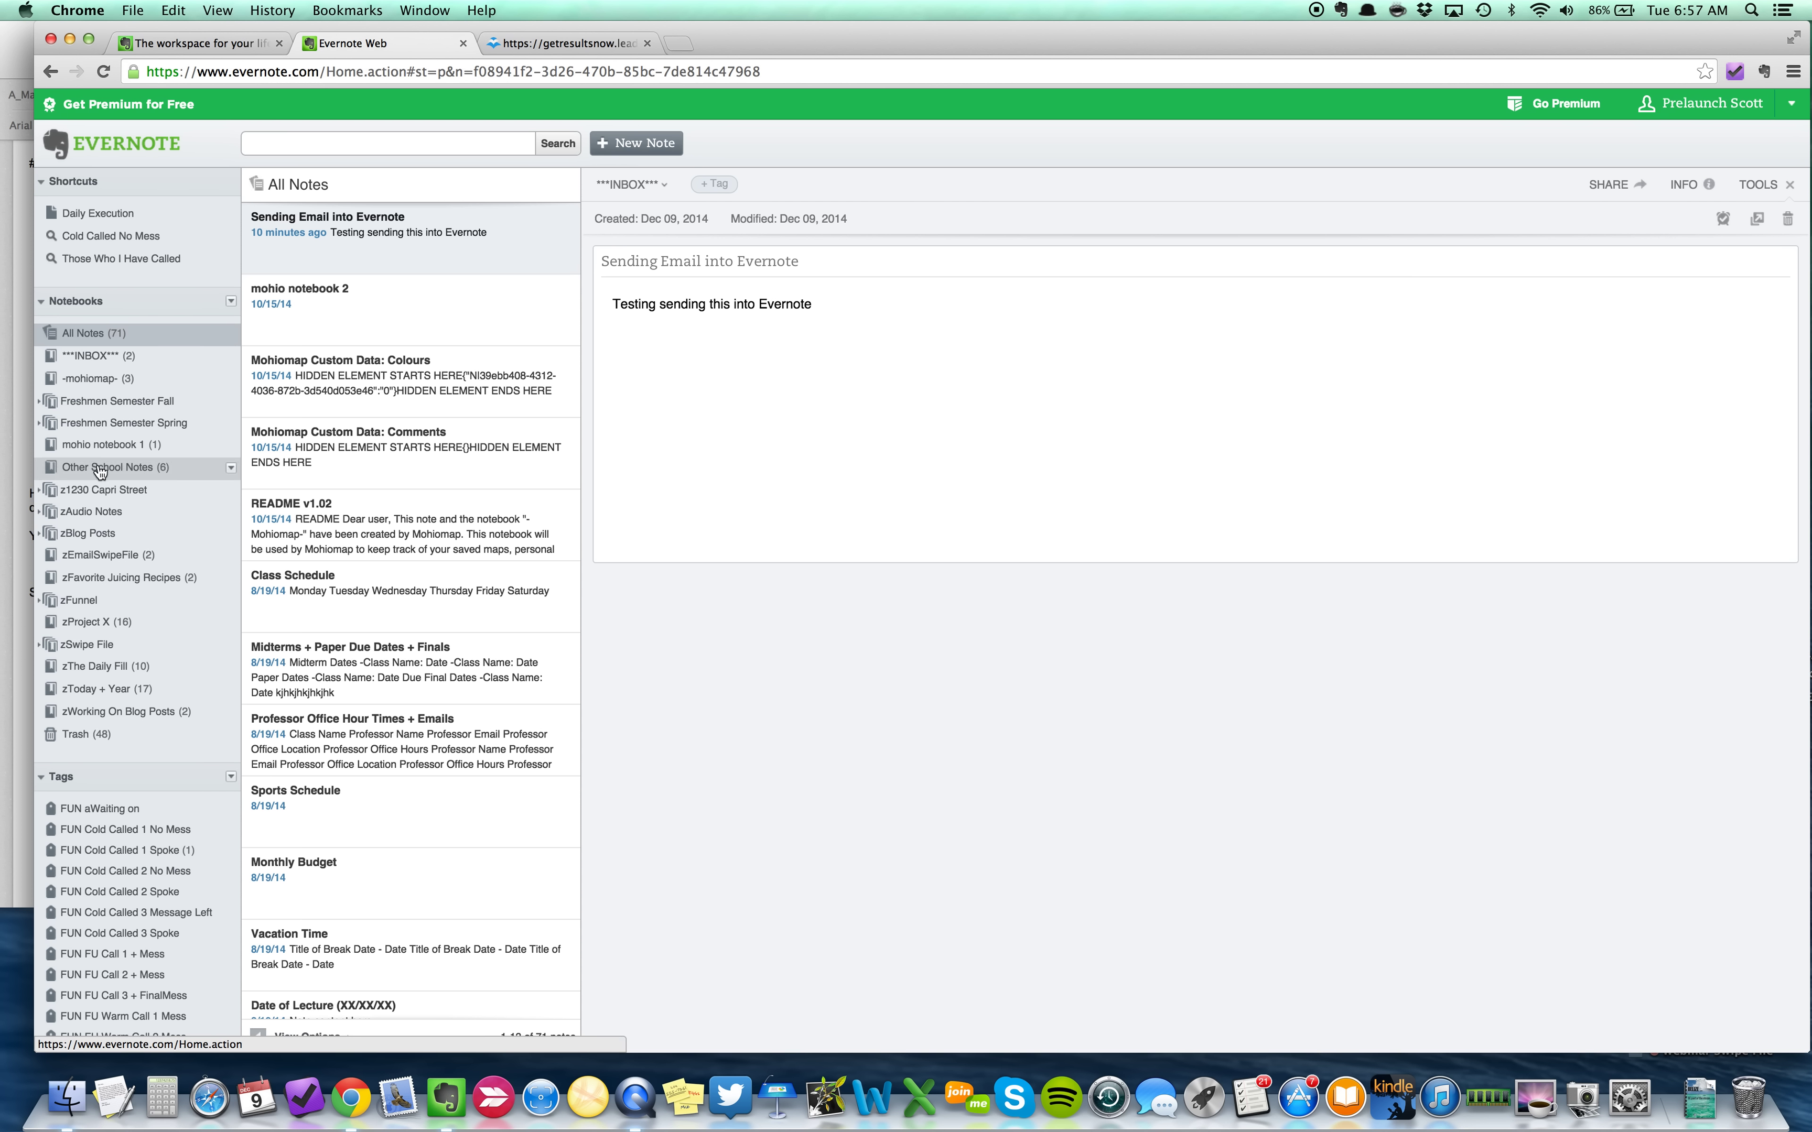
click(122, 358)
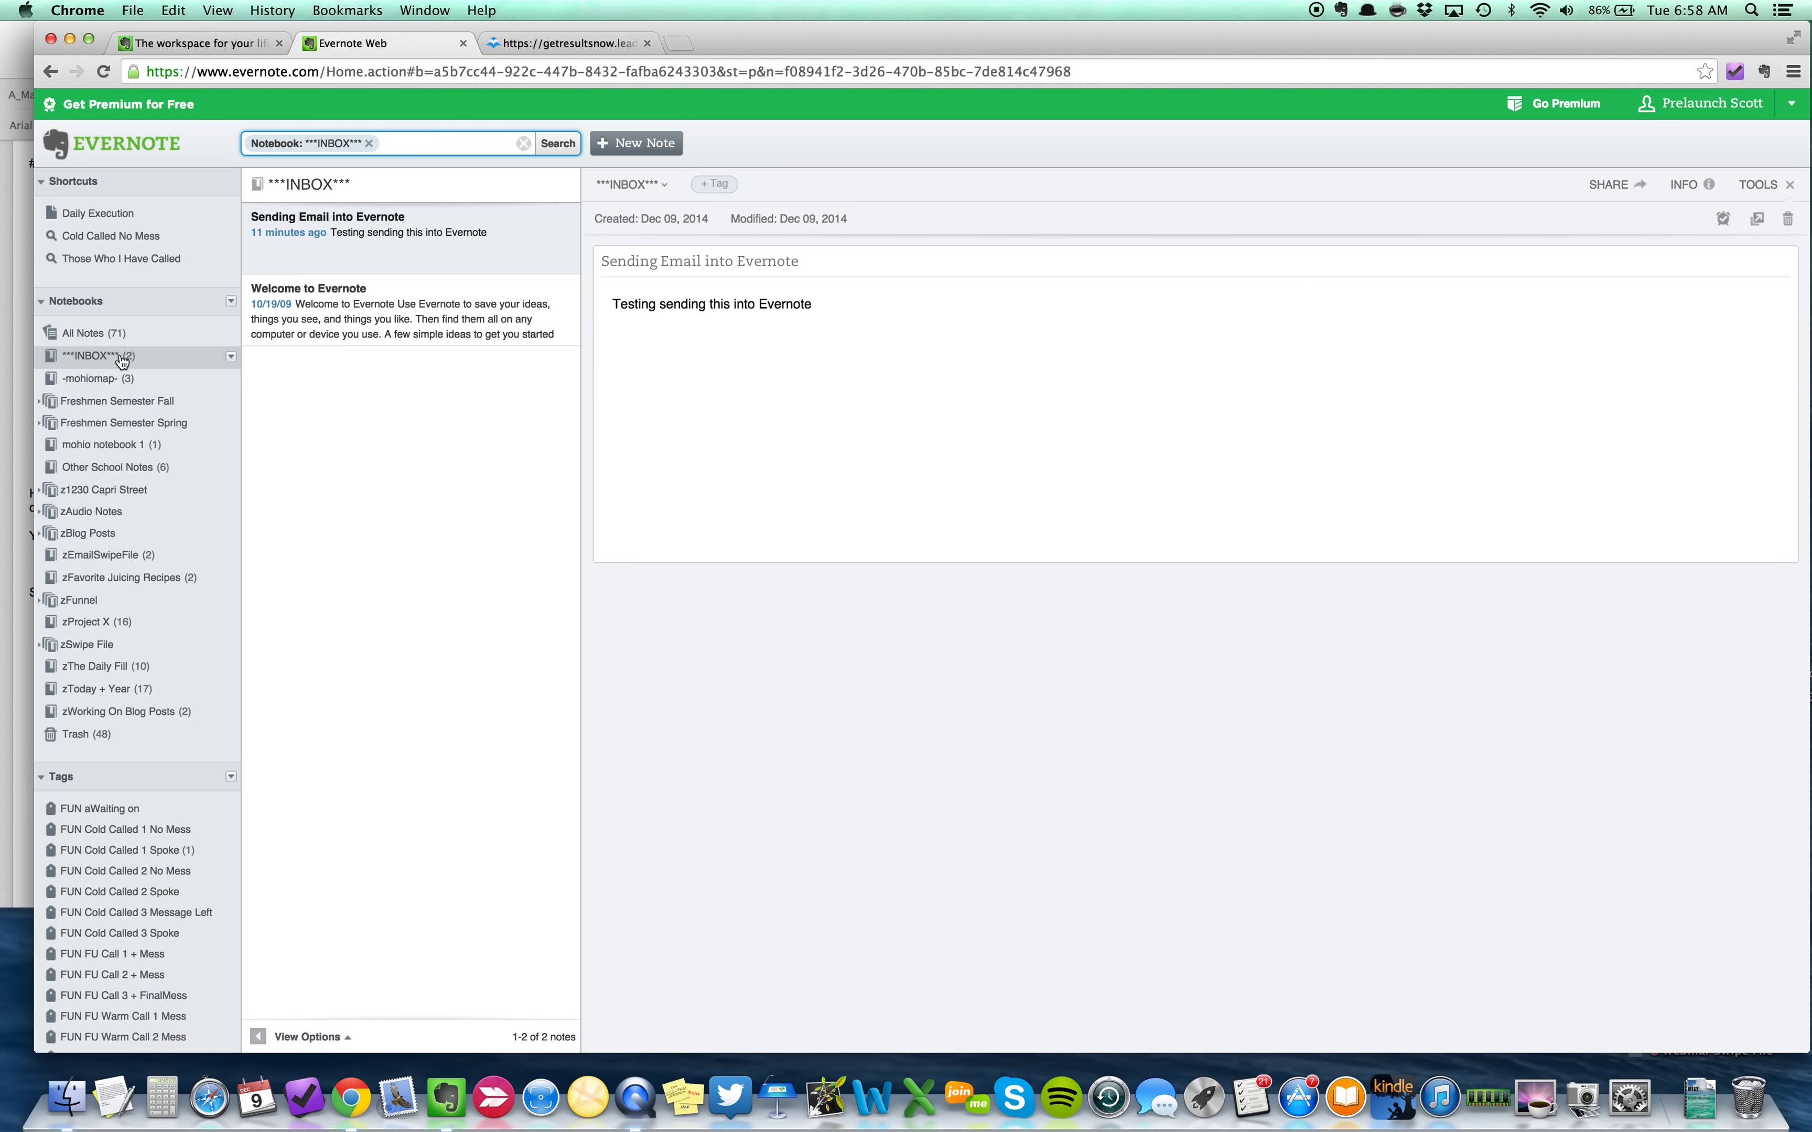
click(115, 335)
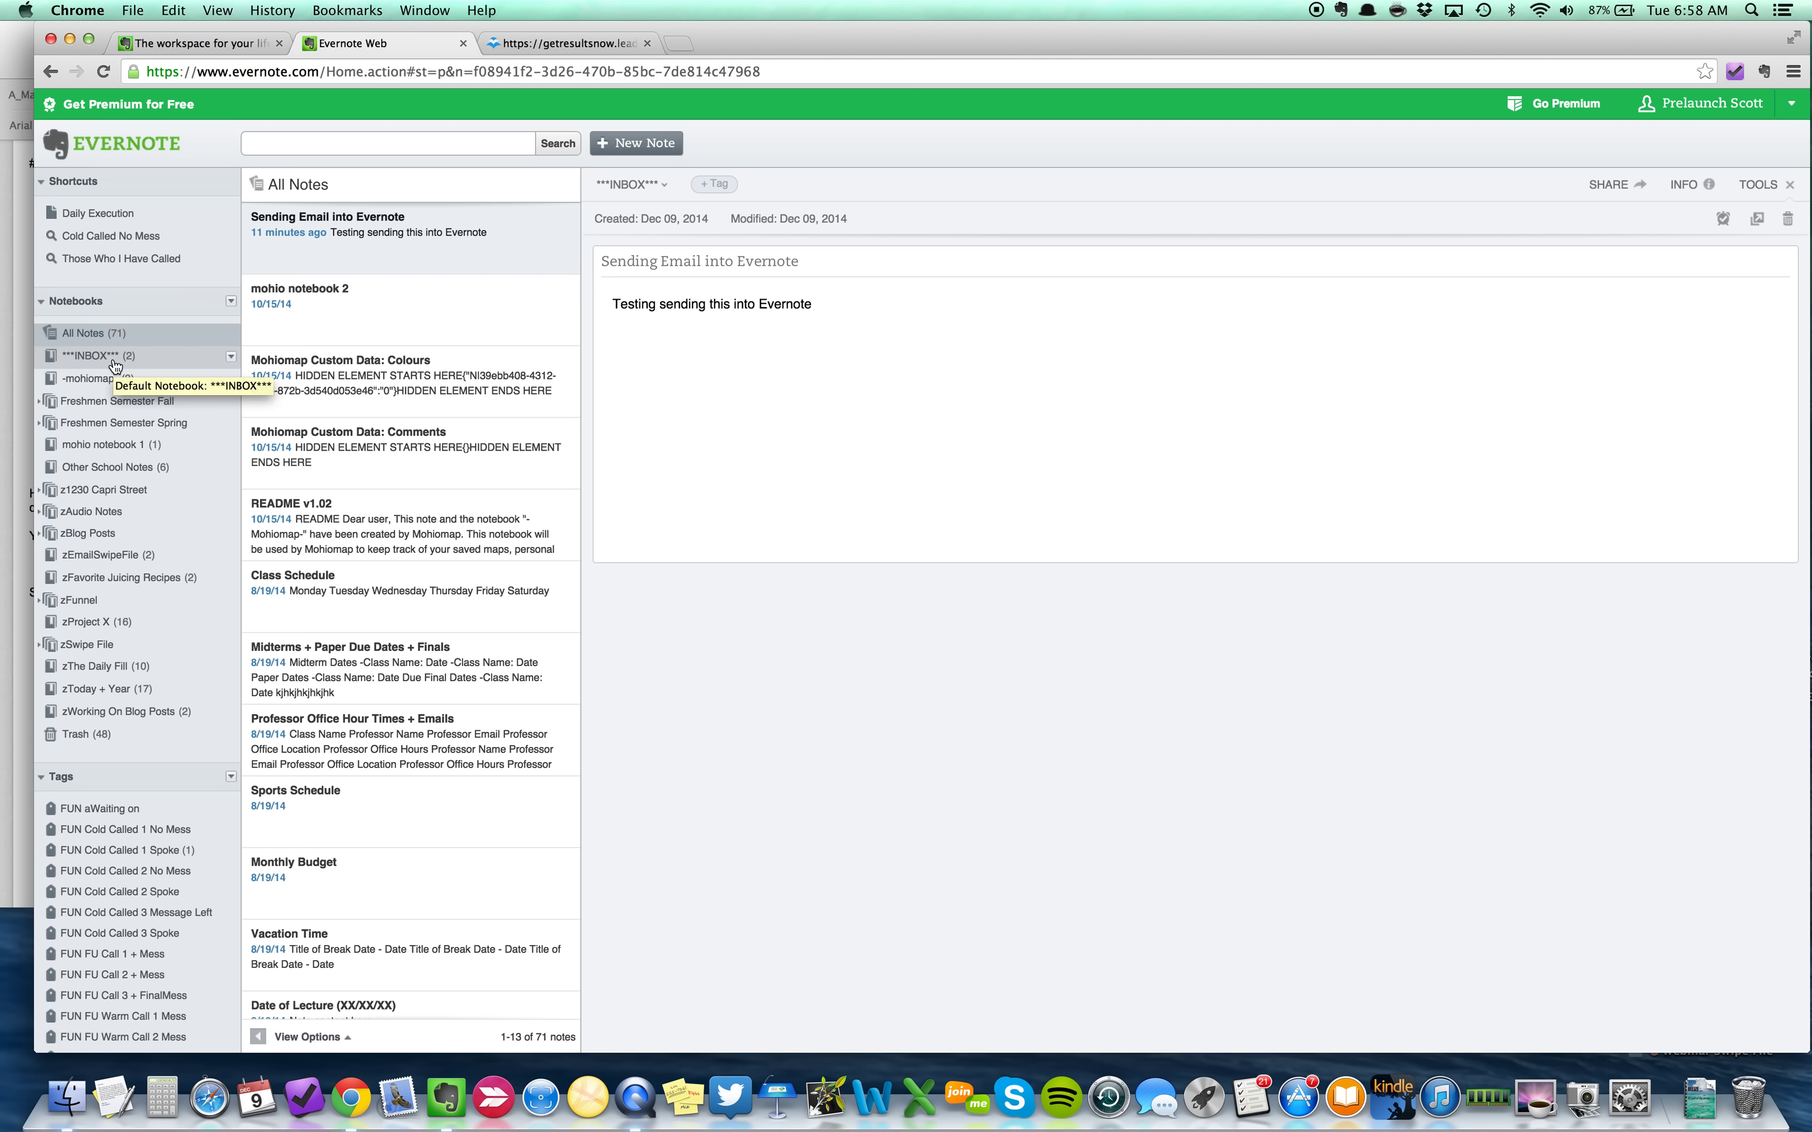
click(114, 358)
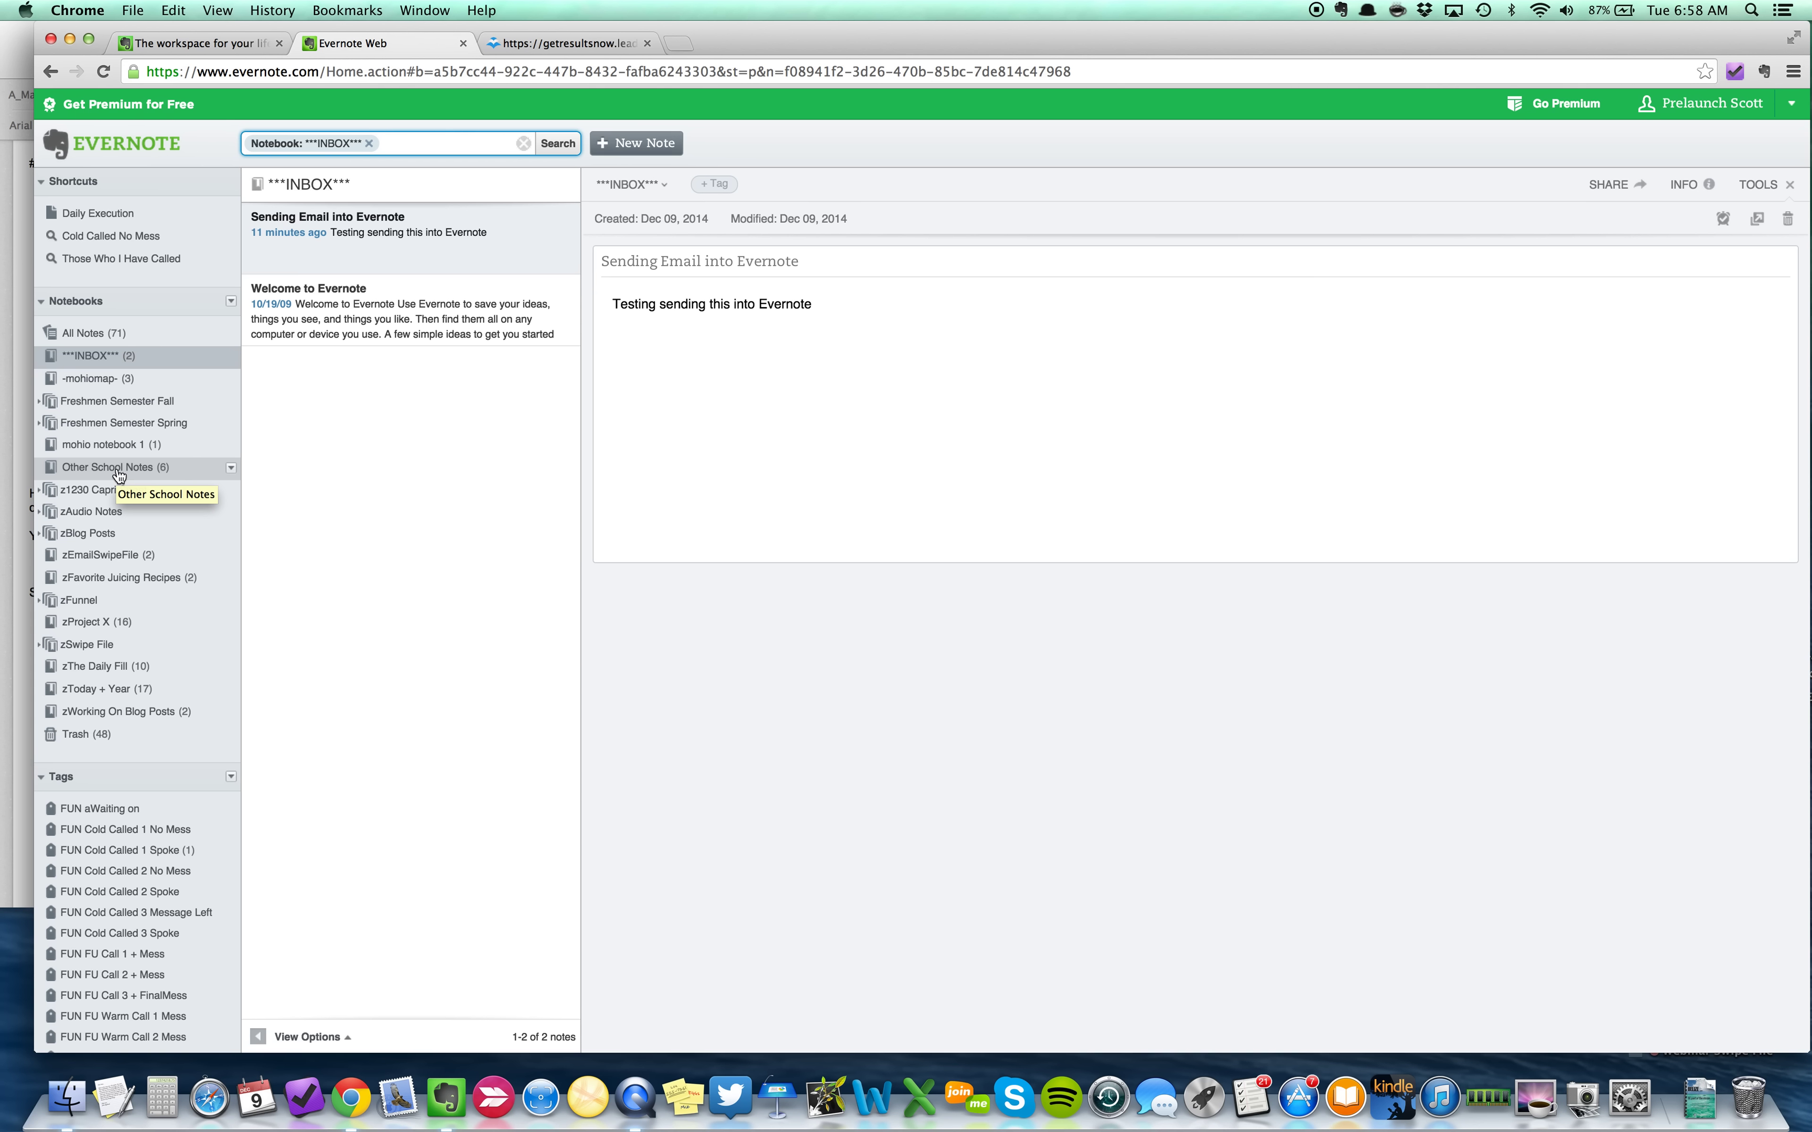
click(87, 336)
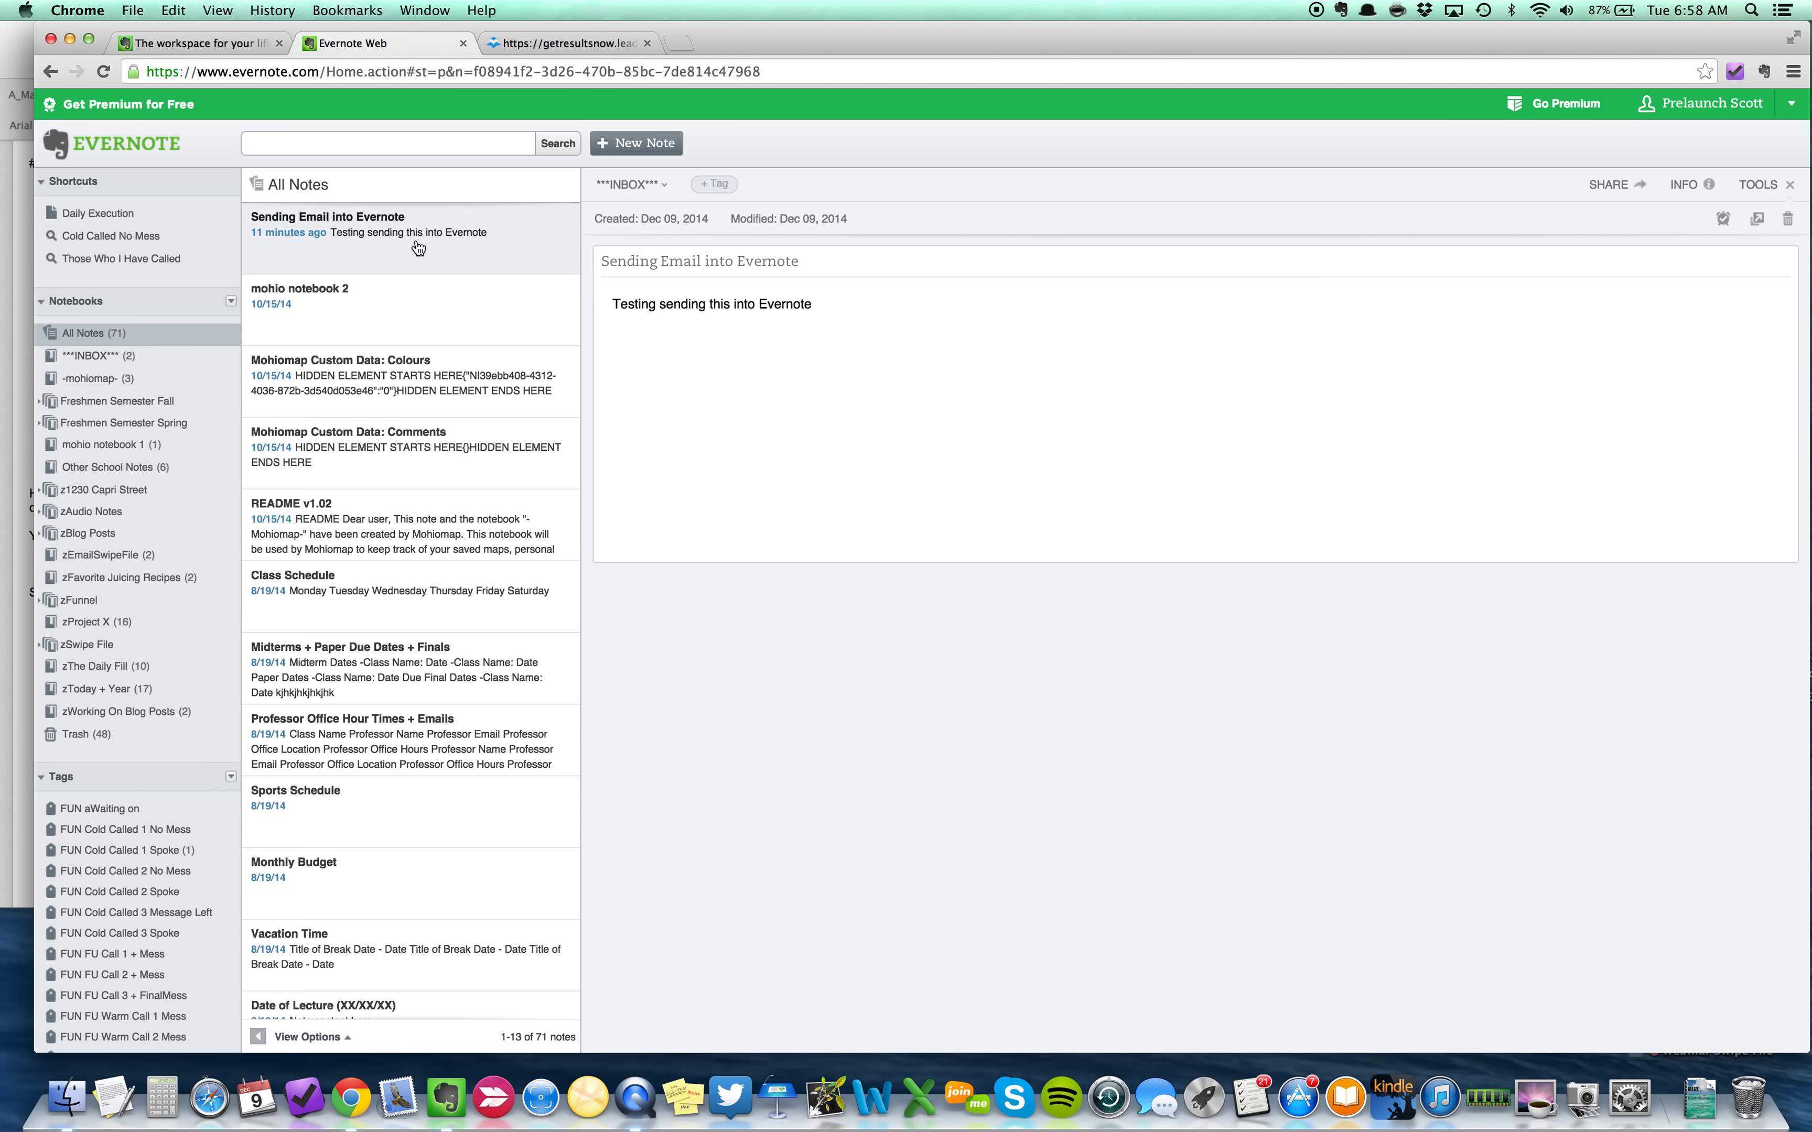
click(113, 356)
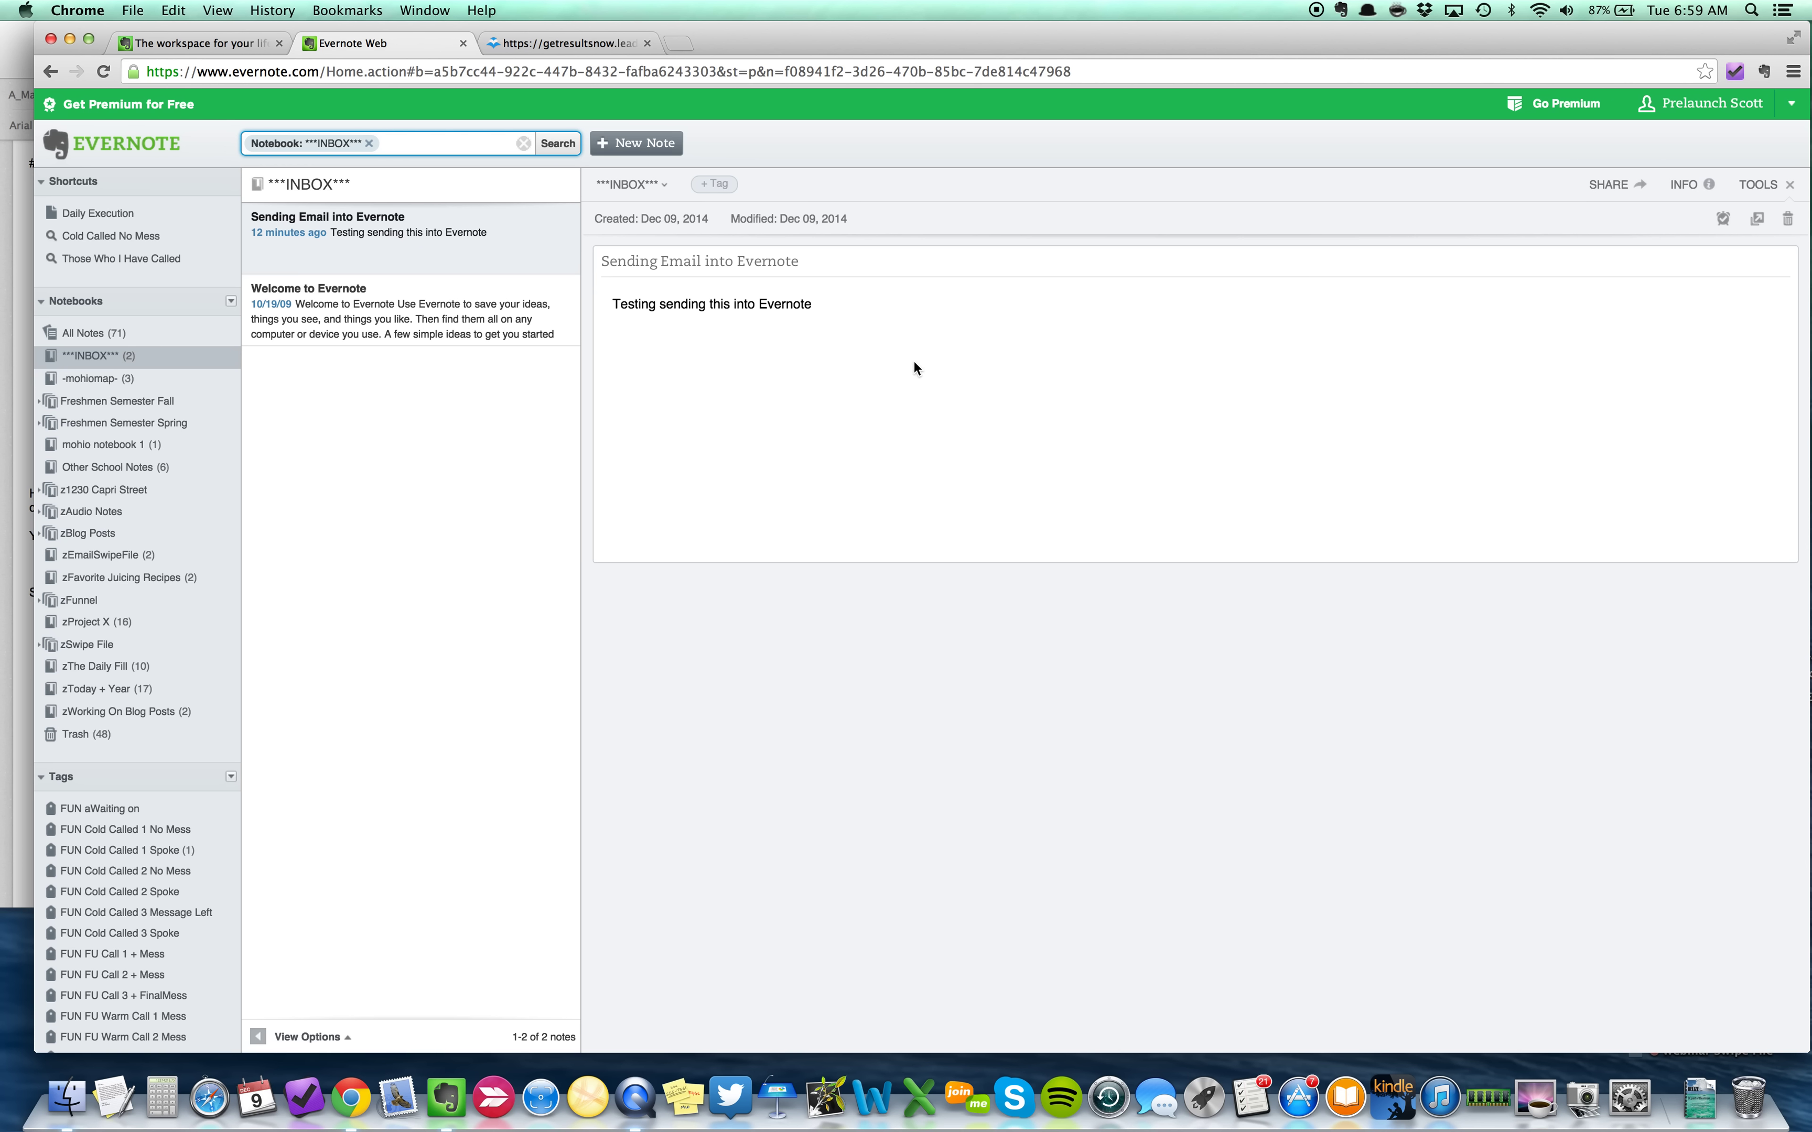
click(101, 335)
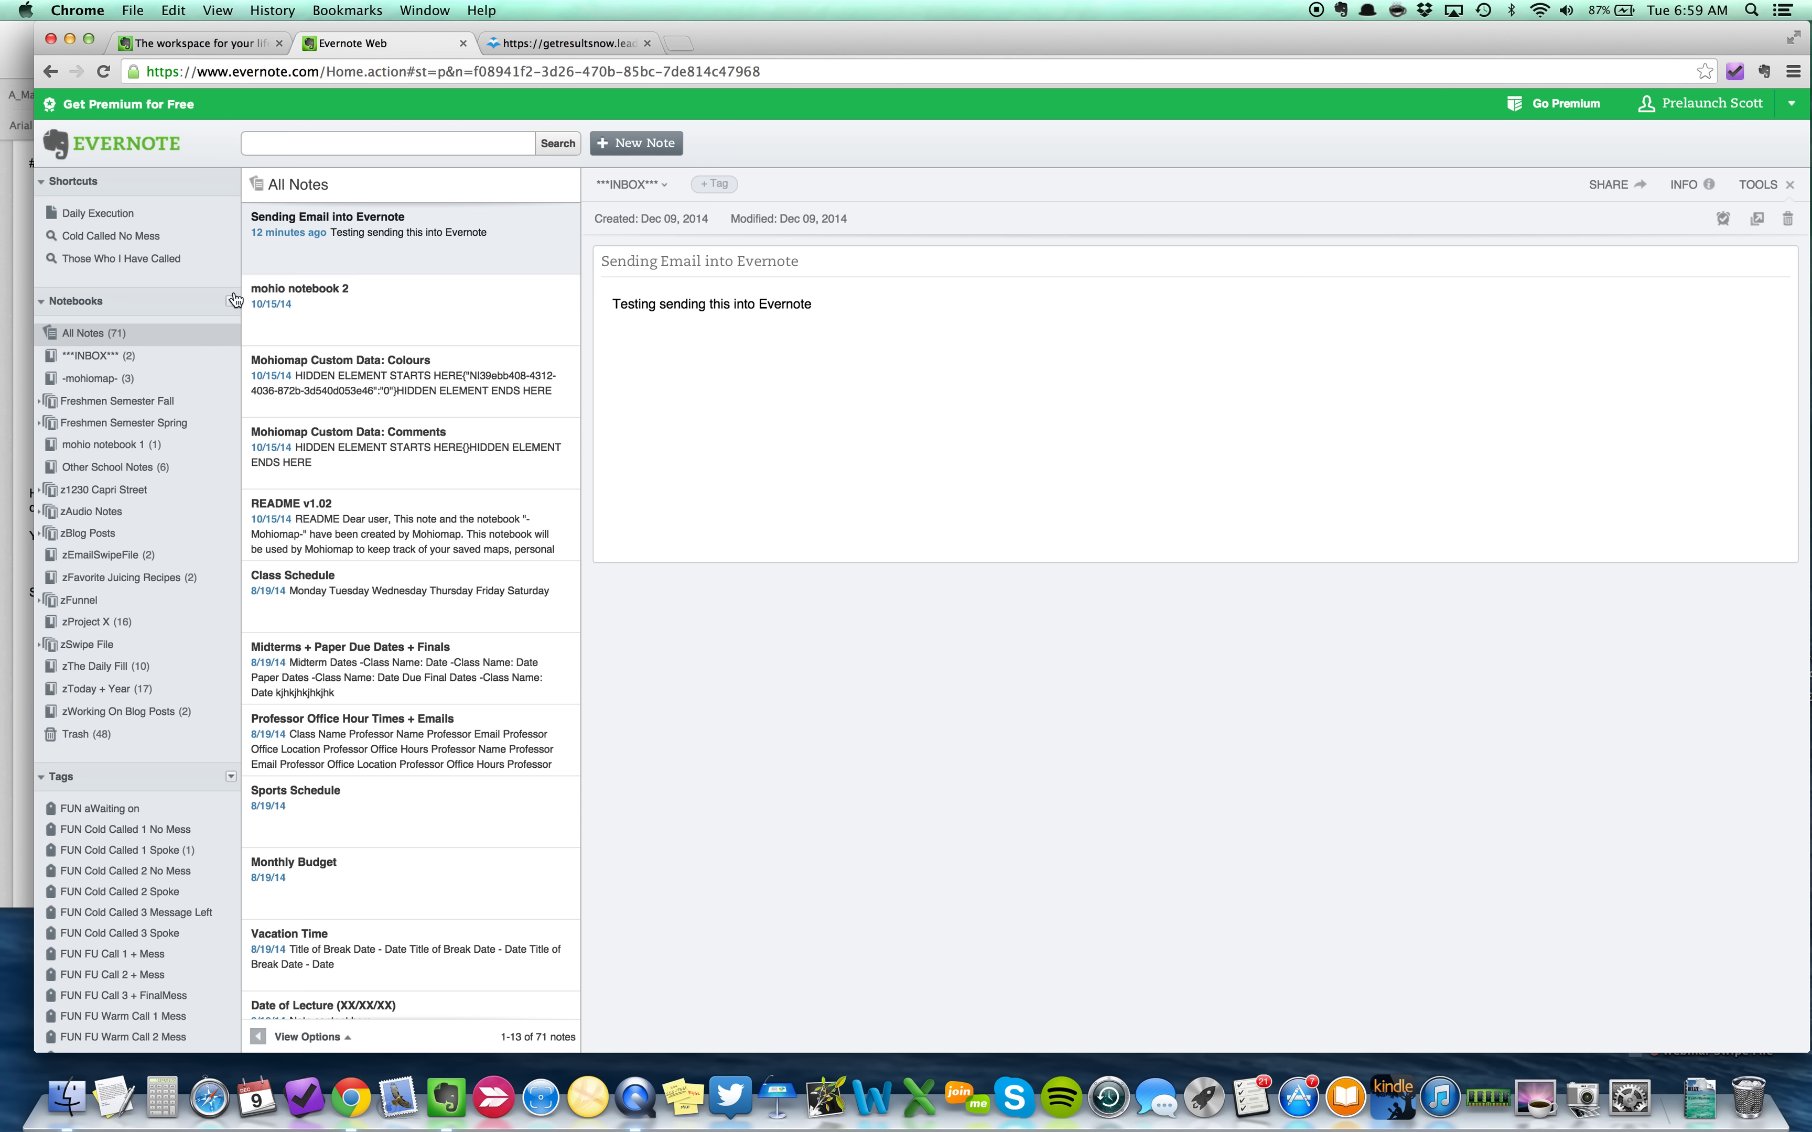
- Move the note "Sending Email into Evernote" into the Other School Notes notebook and open that notebook
click(419, 232)
click(427, 239)
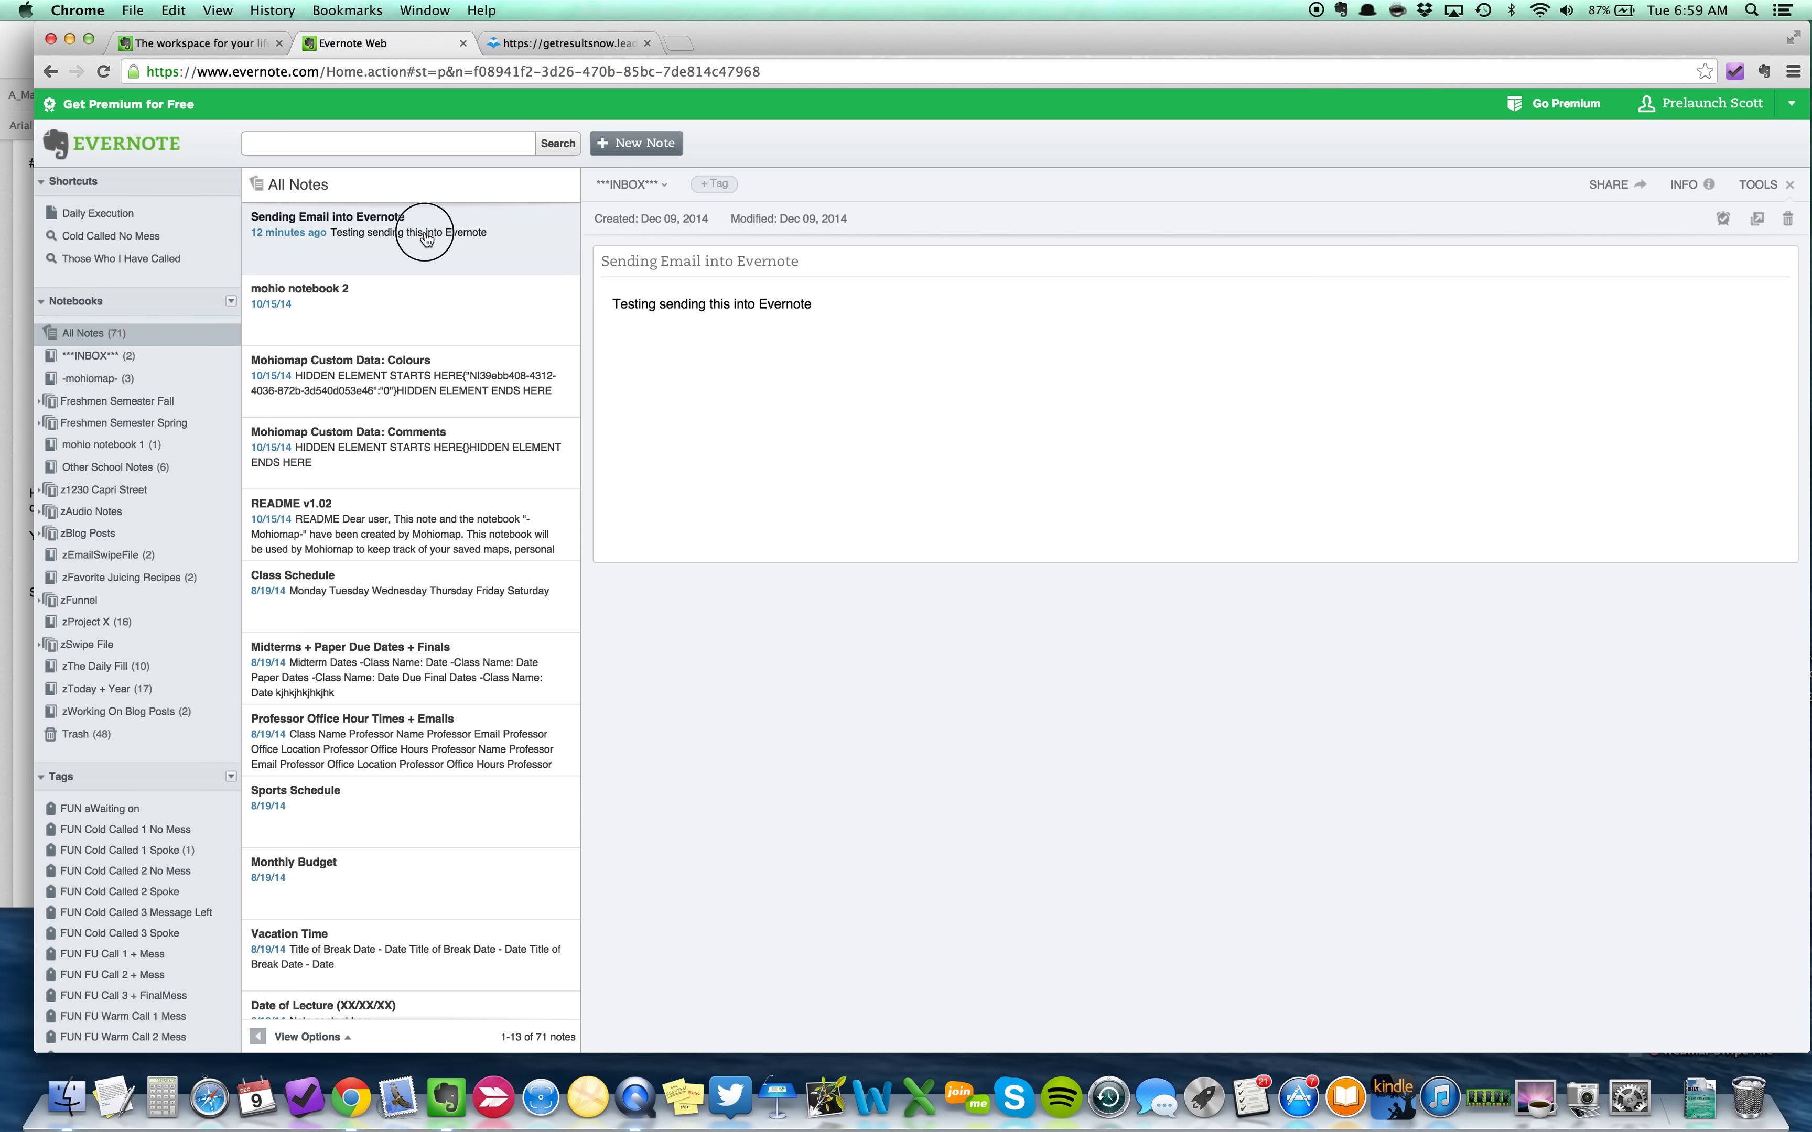
drag(427, 239, 159, 468)
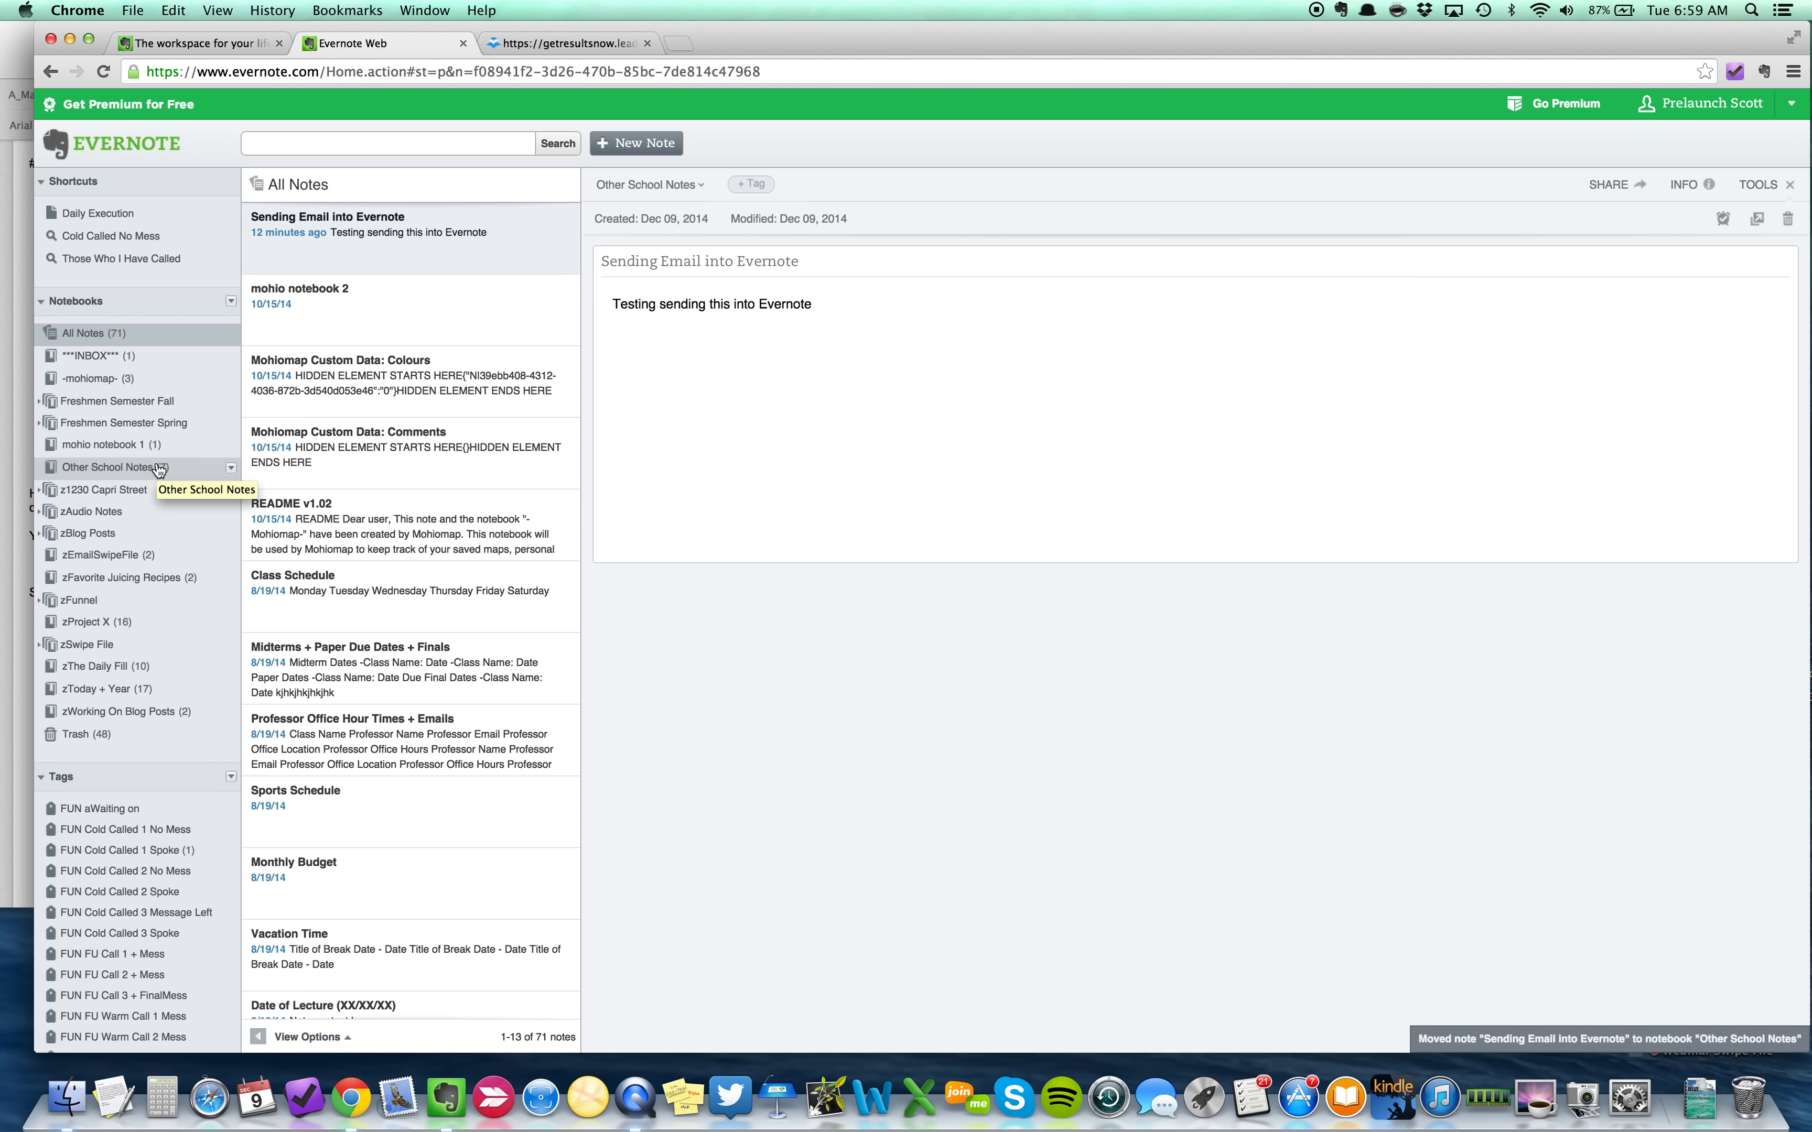
click(159, 467)
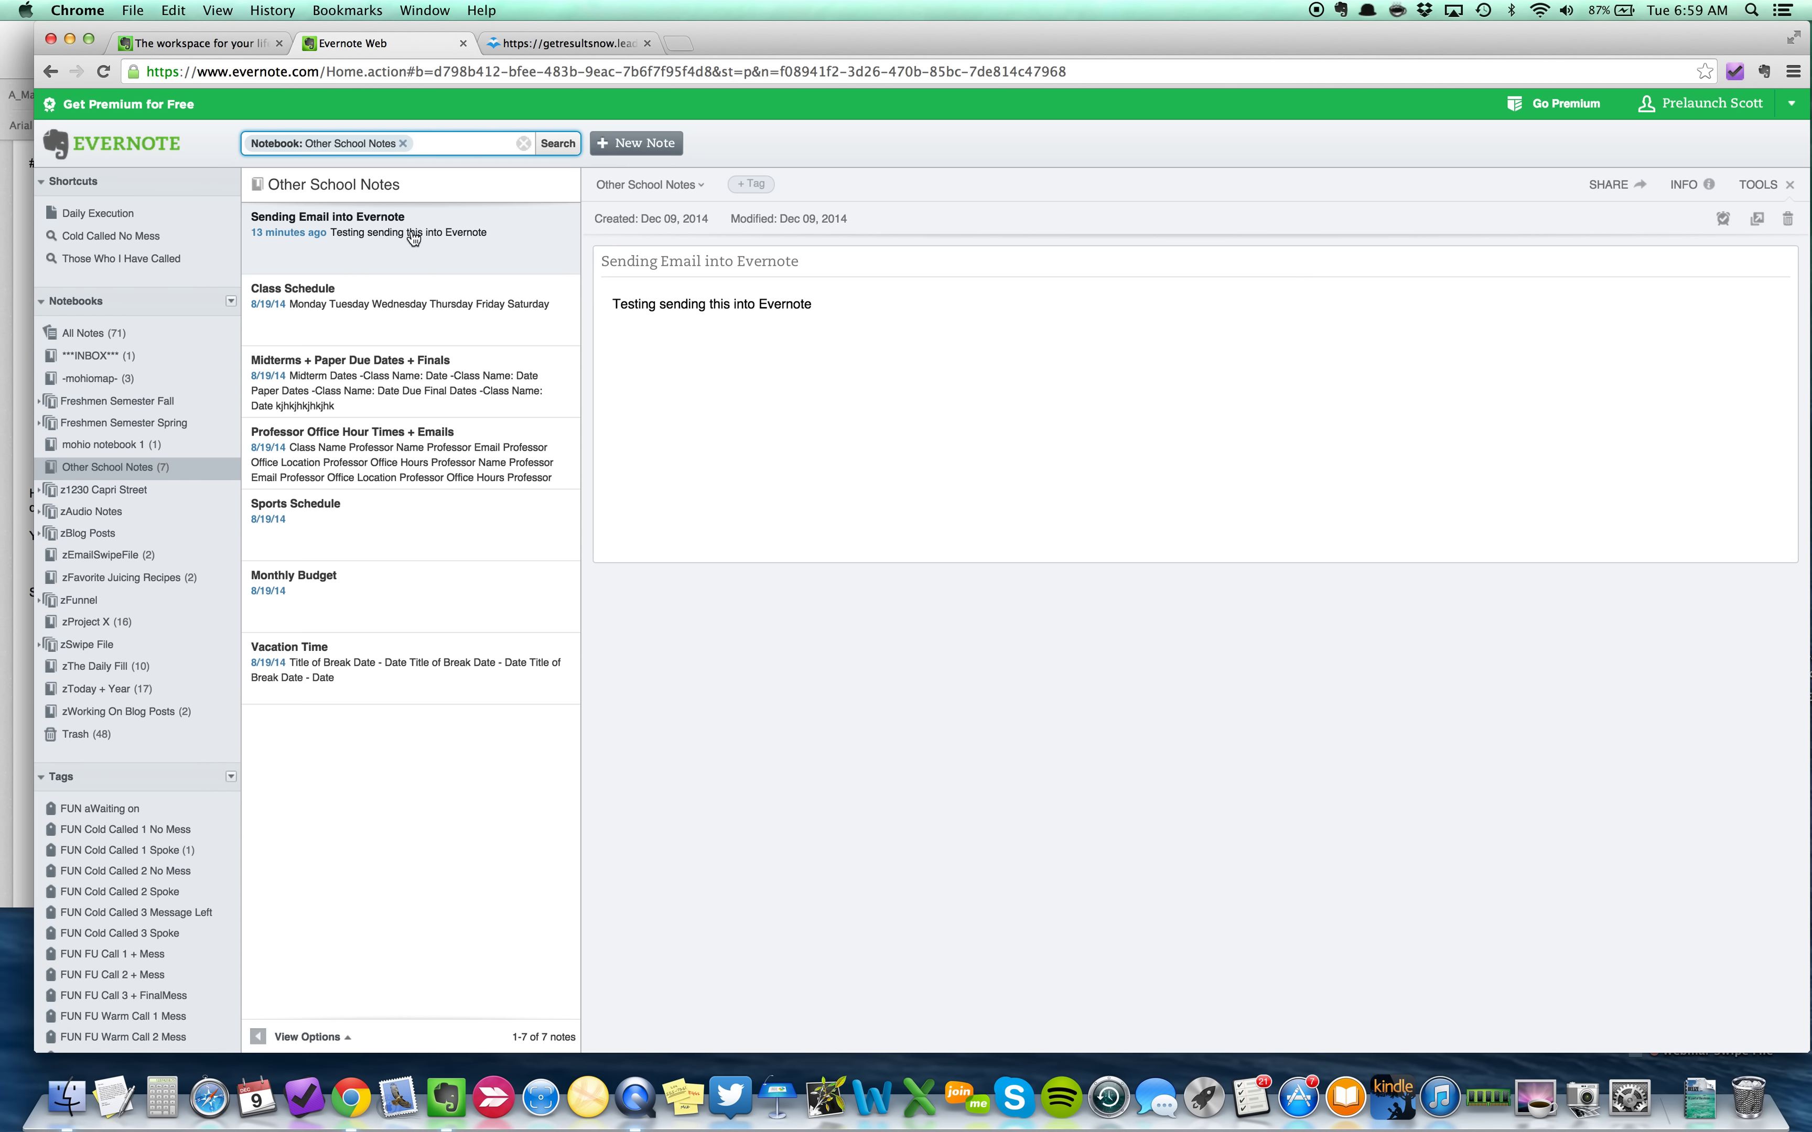
- Review the tip note on searching unchecked to-do items in the Evernote desktop app, and check the ***INBOX*** and All Notes lists in Evernote Web
click(105, 334)
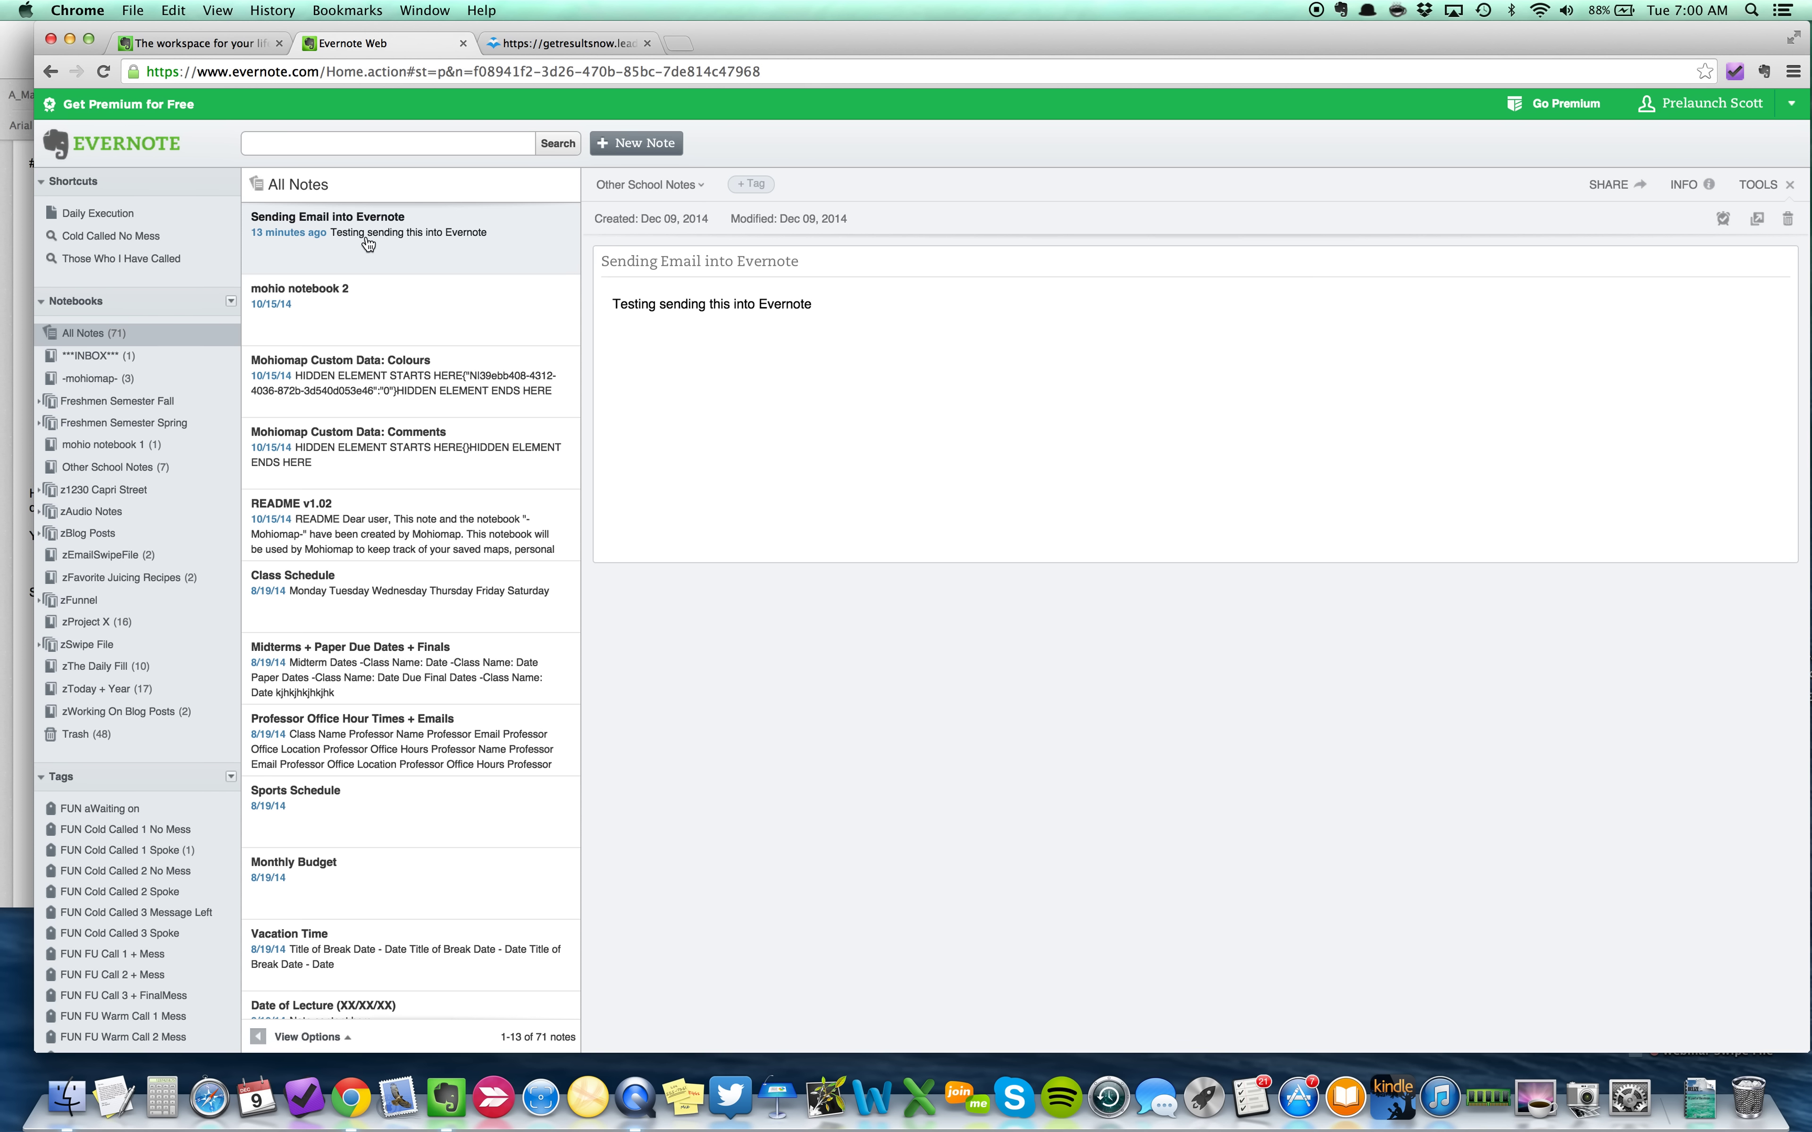
click(19, 288)
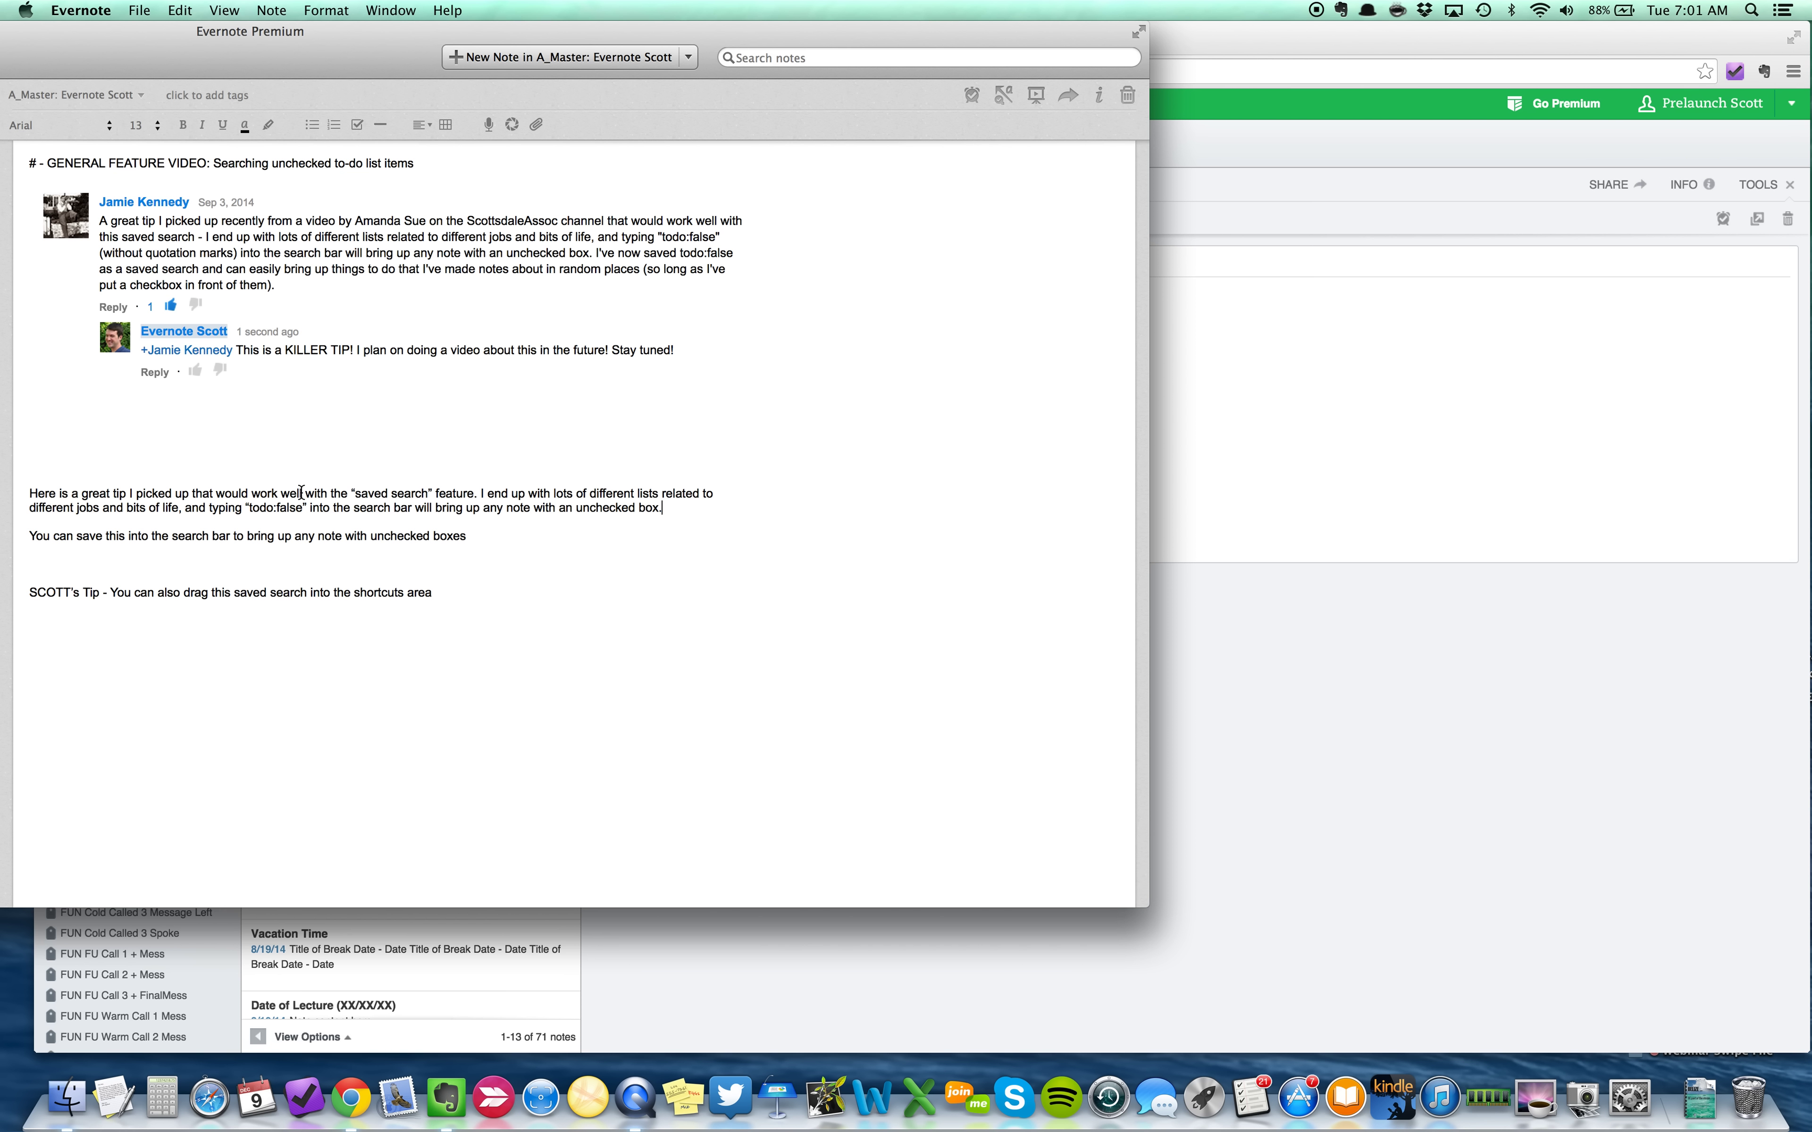
click(1287, 432)
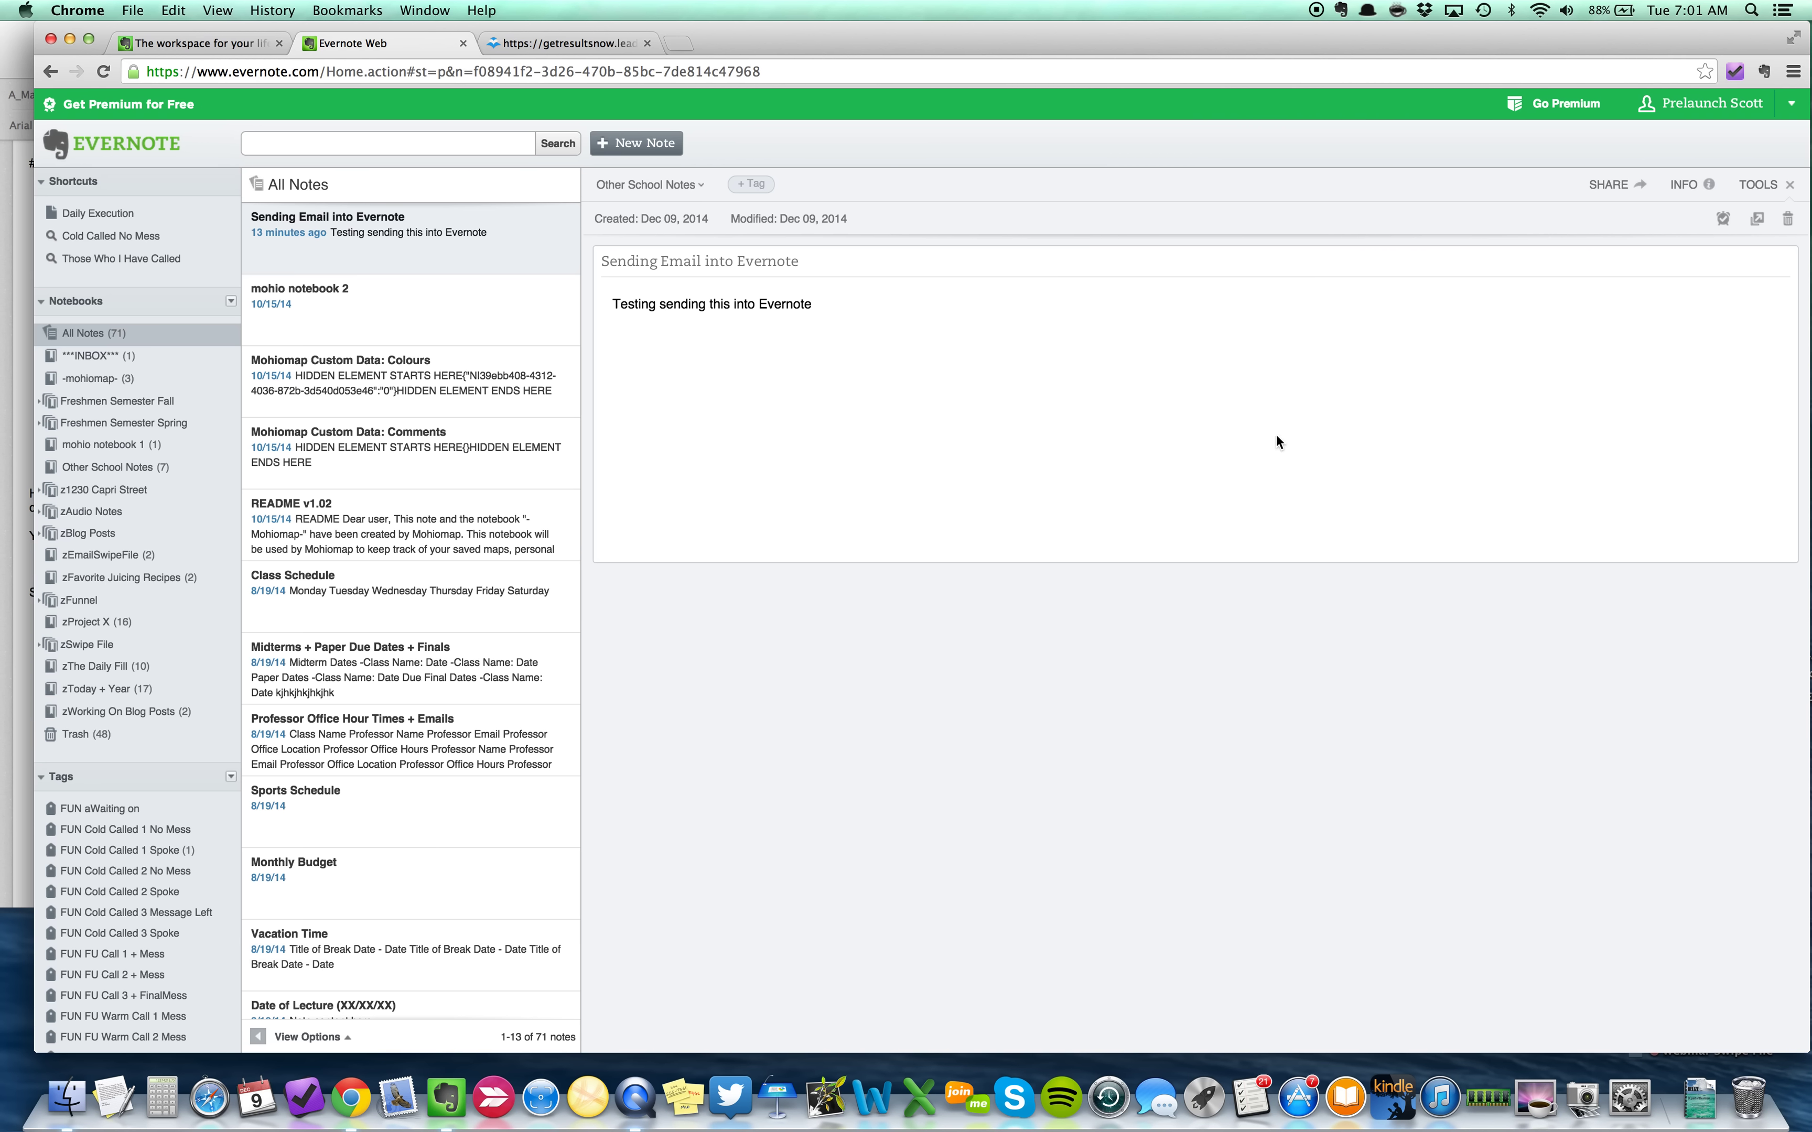
click(91, 357)
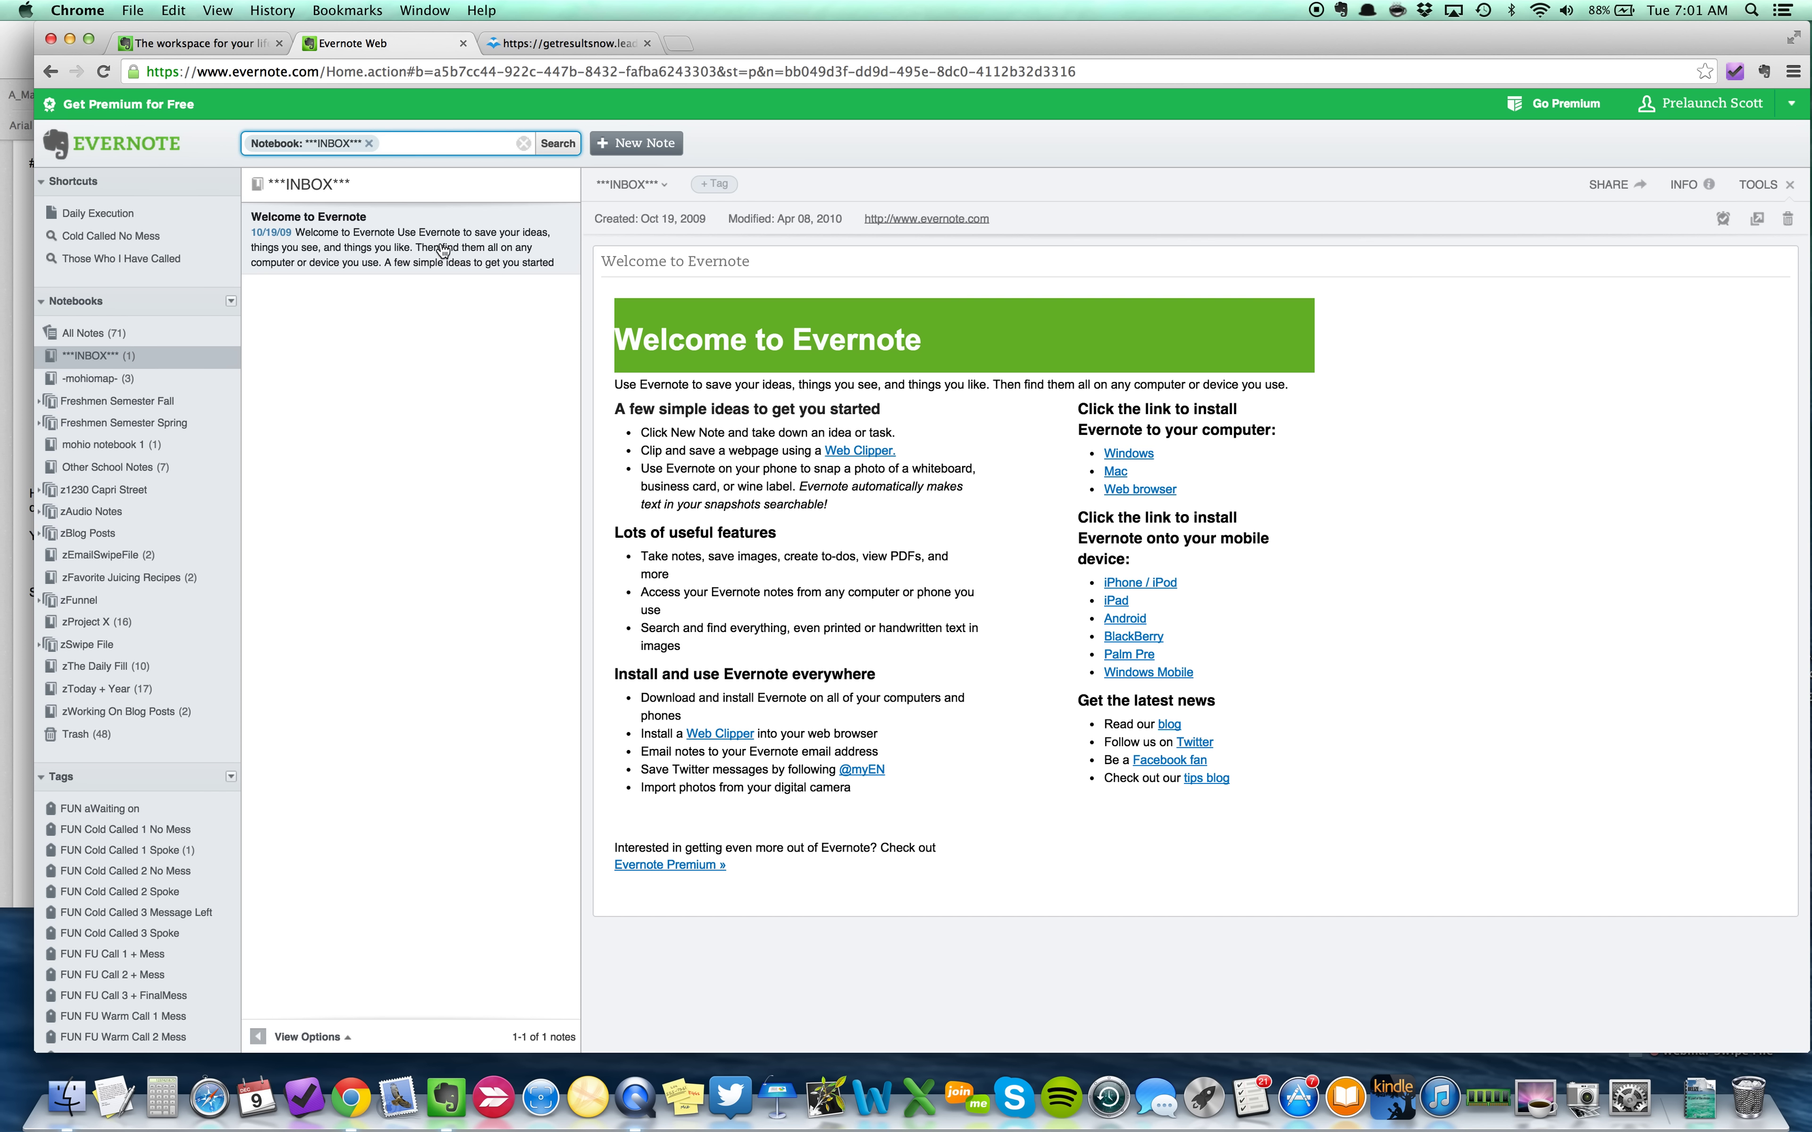
click(85, 335)
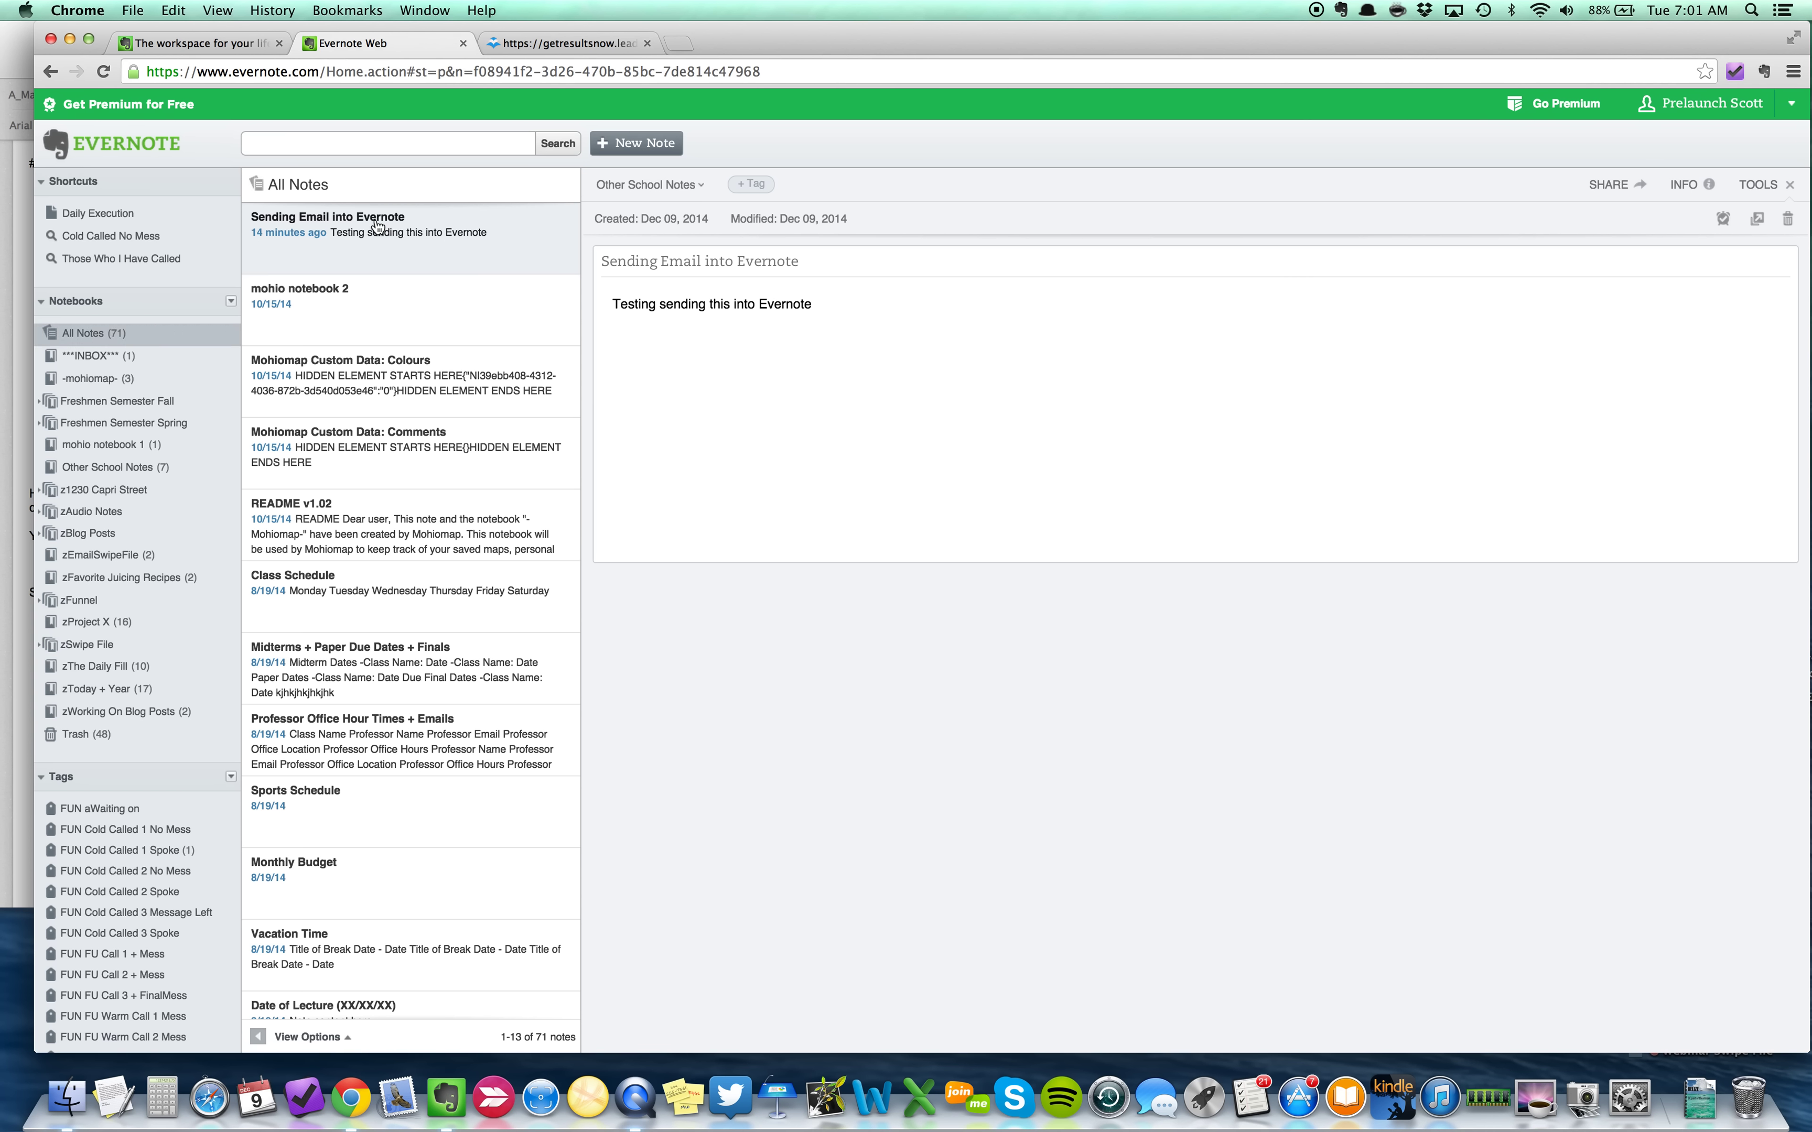
- Create a new note titled "test note" in the ***INBOX*** notebook
click(100, 358)
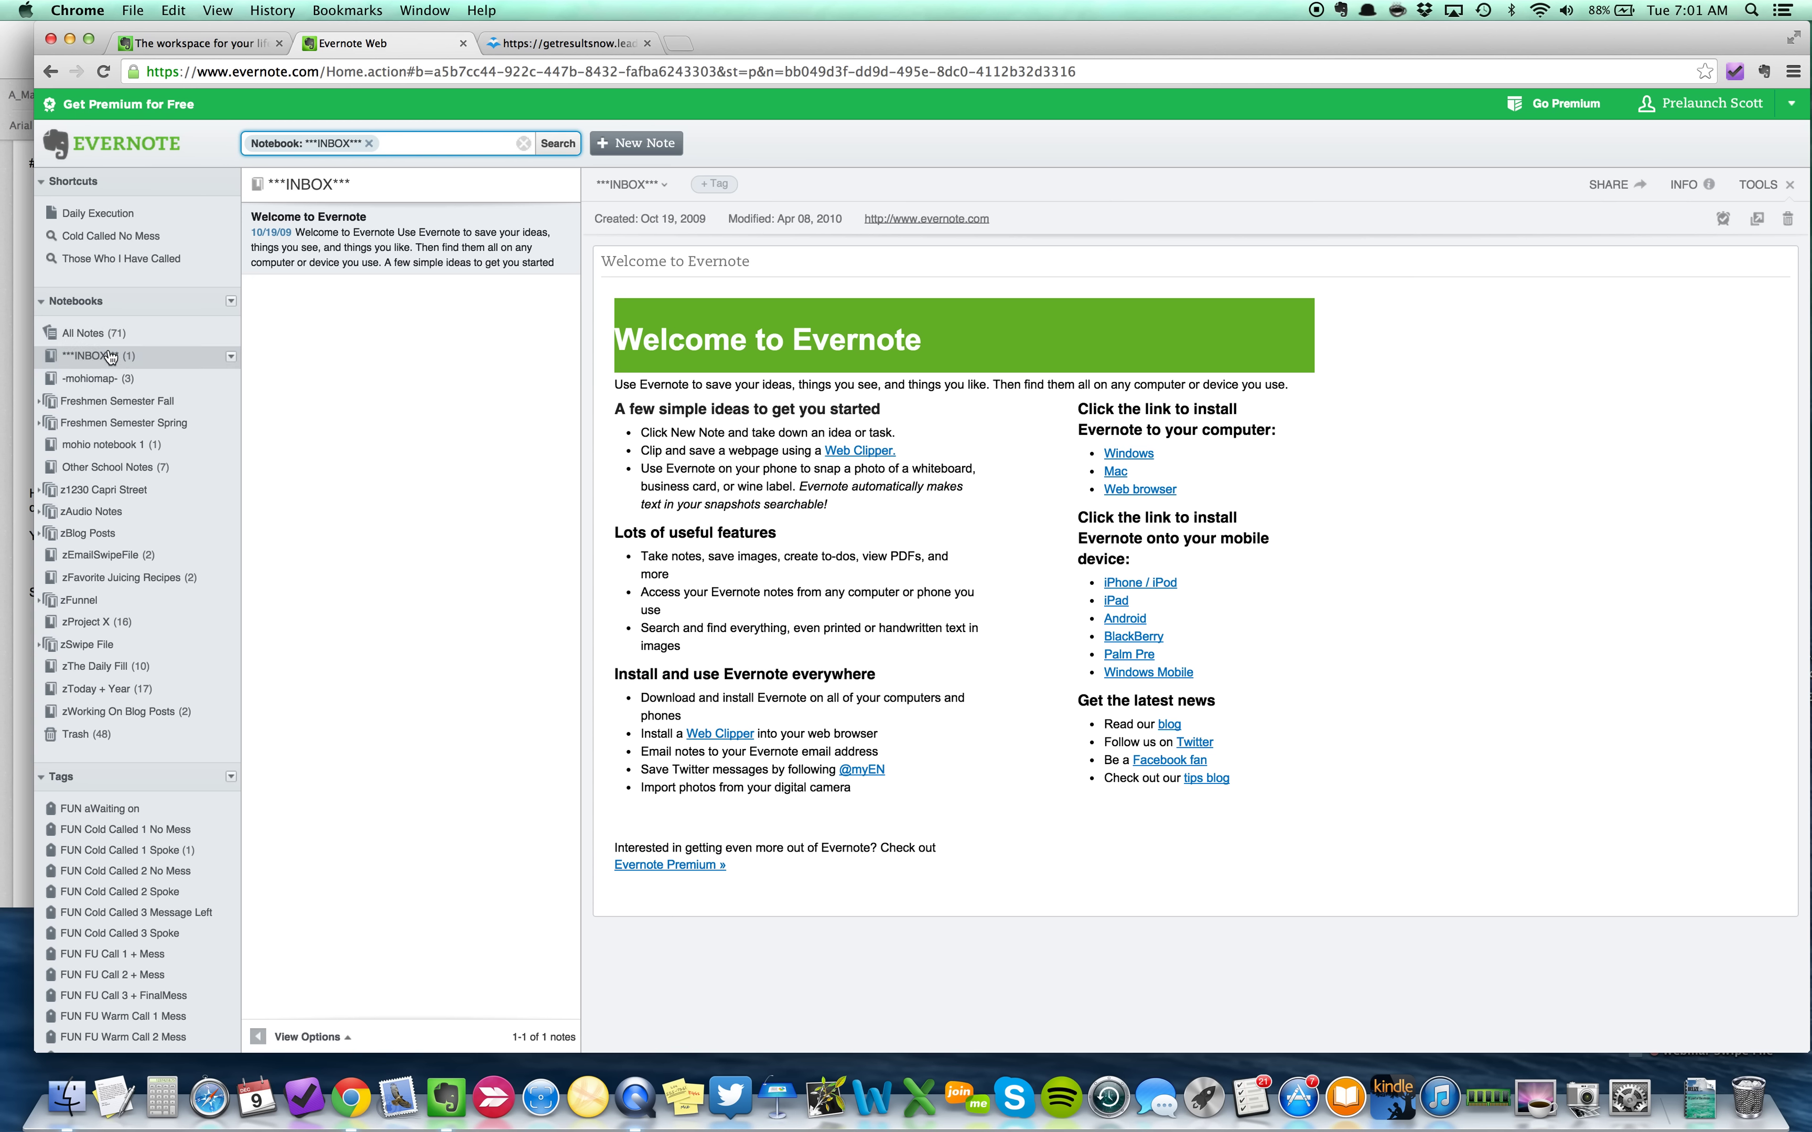
click(644, 149)
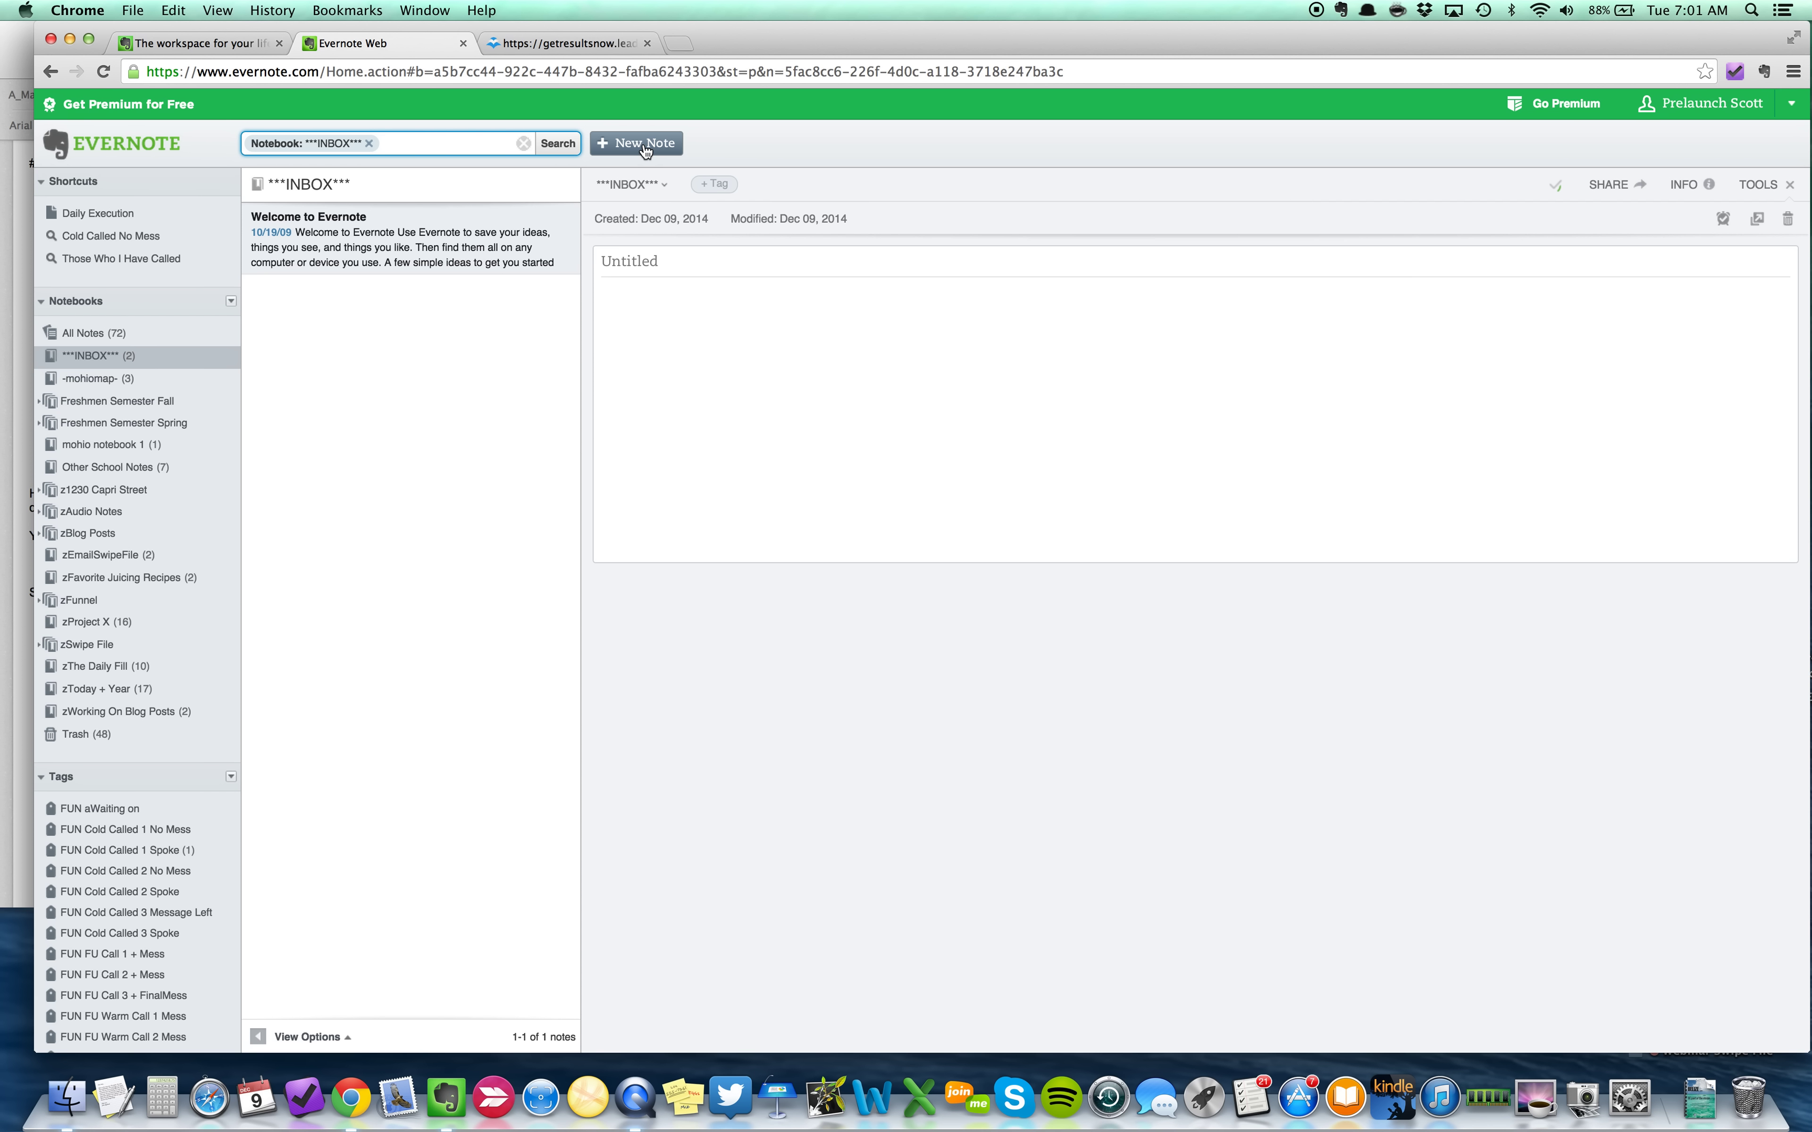
click(682, 259)
text(test note)
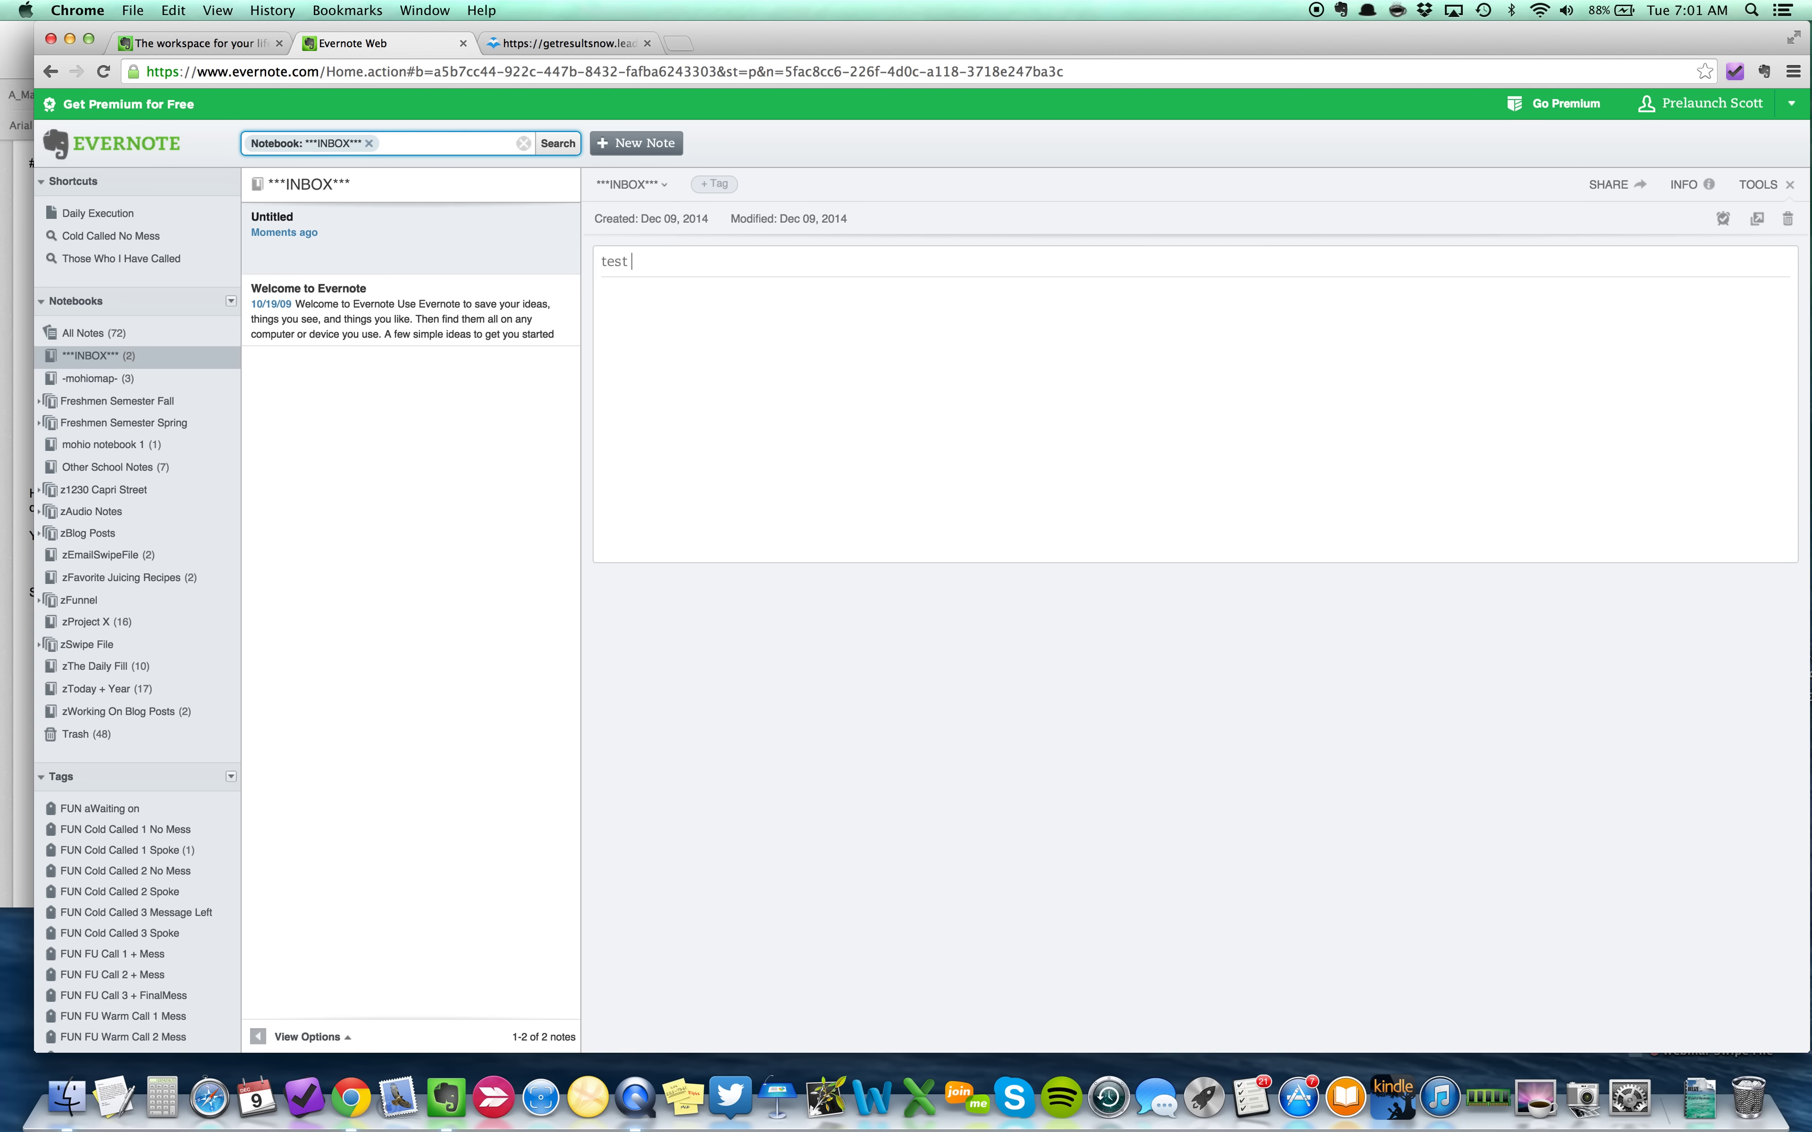
- Add three unchecked checkbox items to the note body: "todo 1", "todo 2" and "todo3"
click(769, 393)
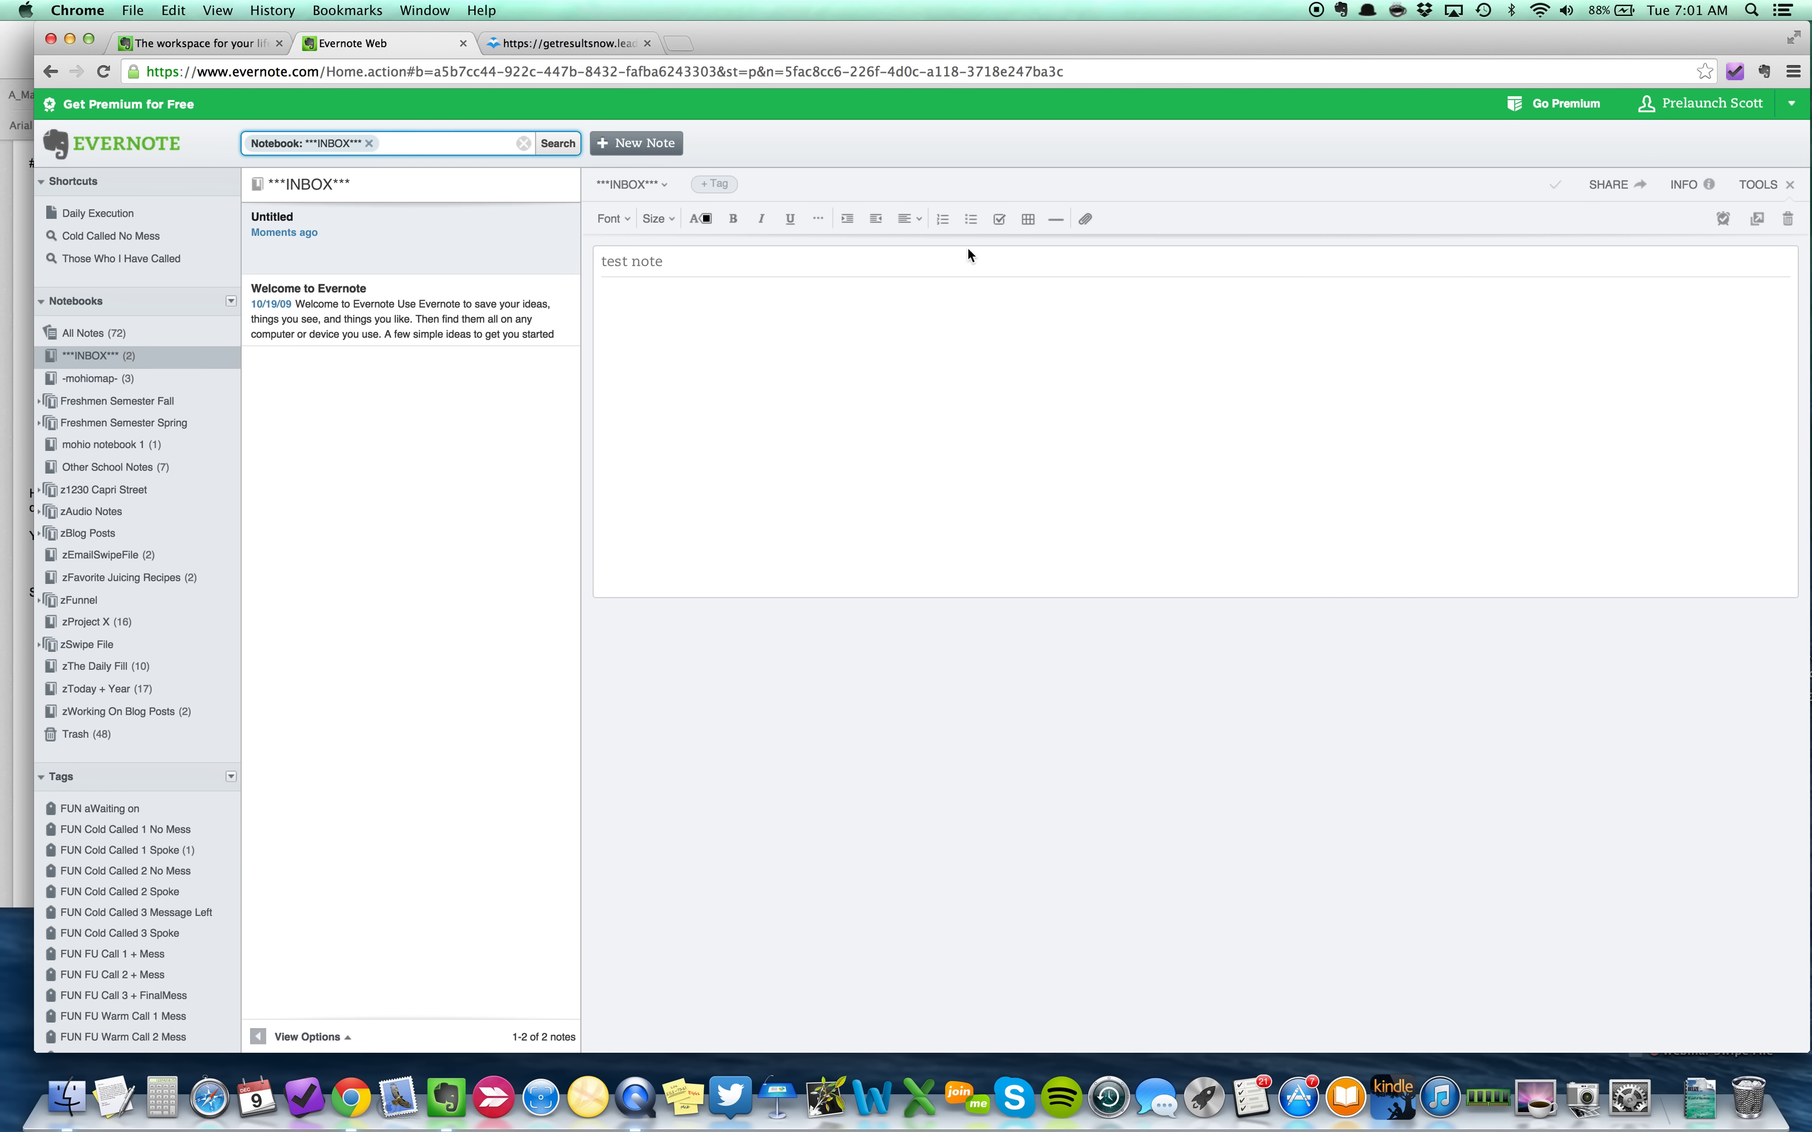
click(1001, 220)
text(todo 1)
key(Return)
click(1000, 222)
text(todo 2)
key(Return)
click(1000, 222)
text(todo3)
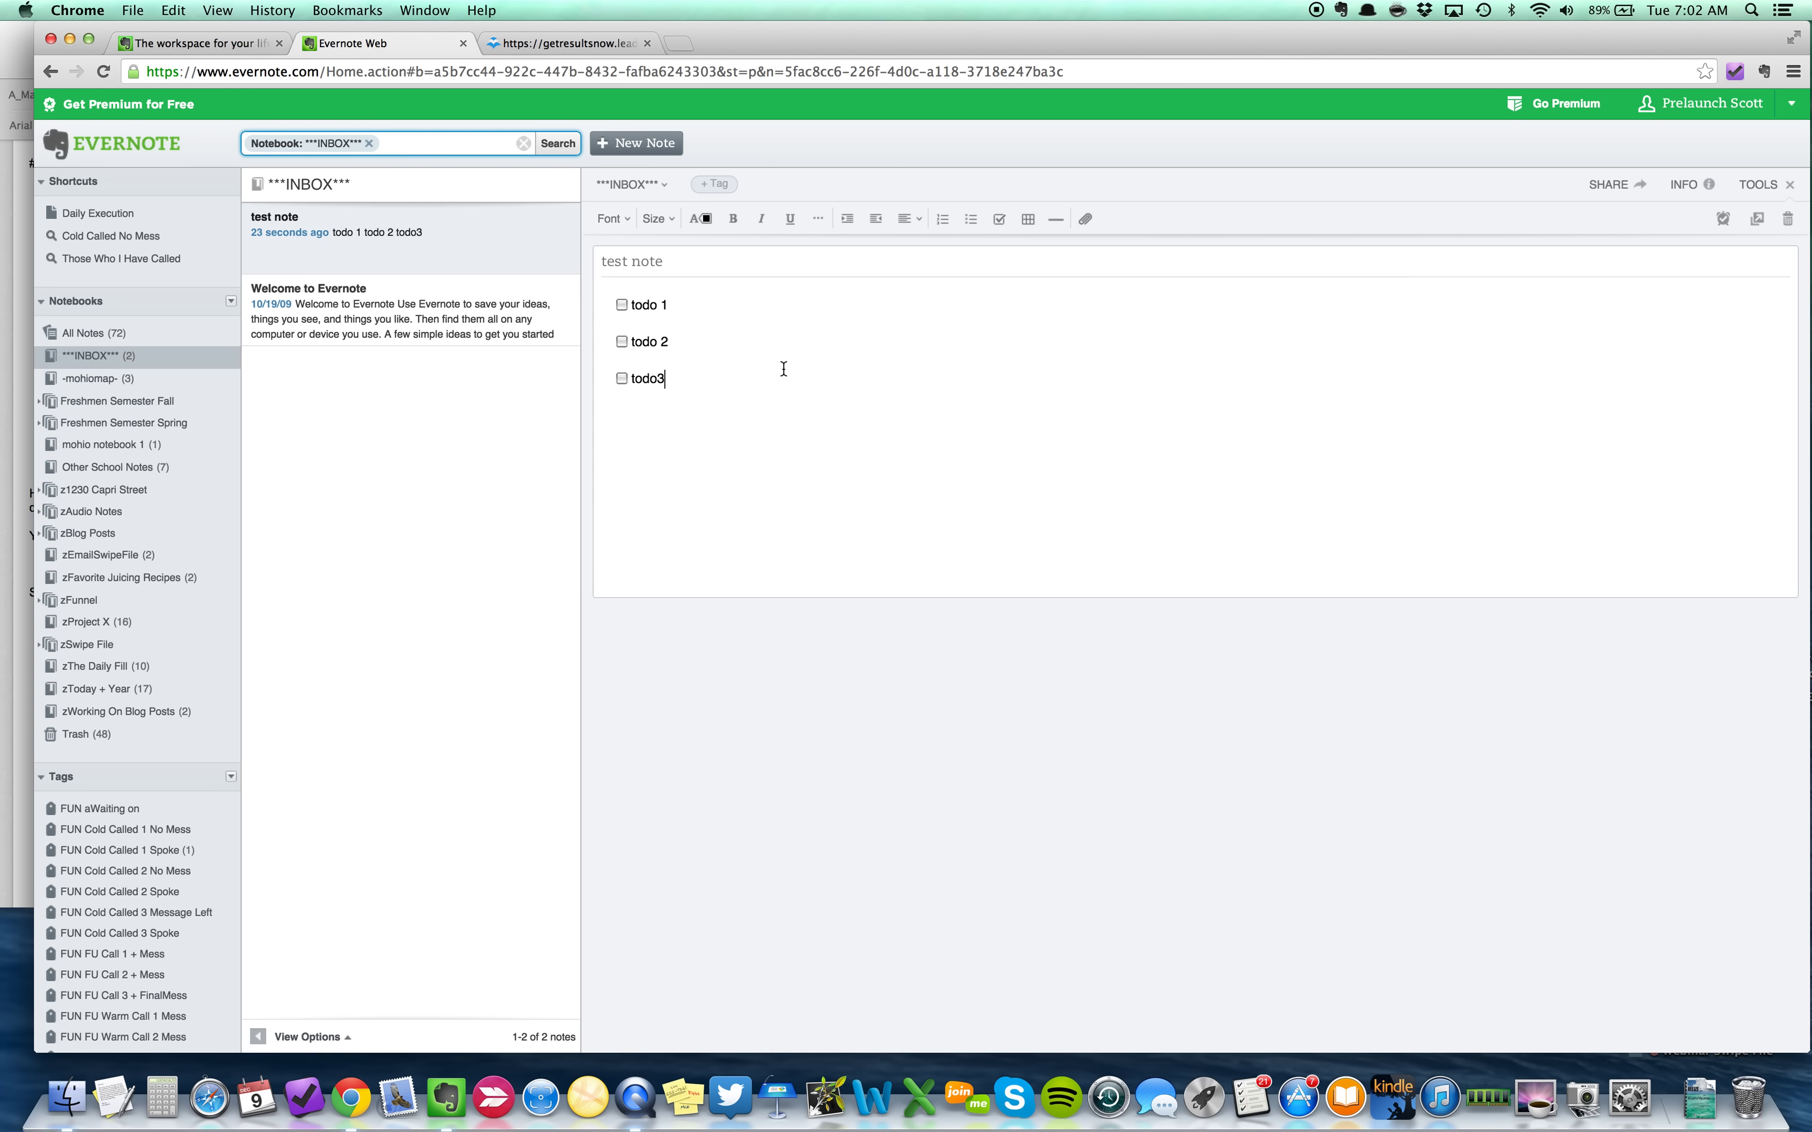
- Create a second note titled "test note 2" in the ***INBOX*** notebook
click(9, 365)
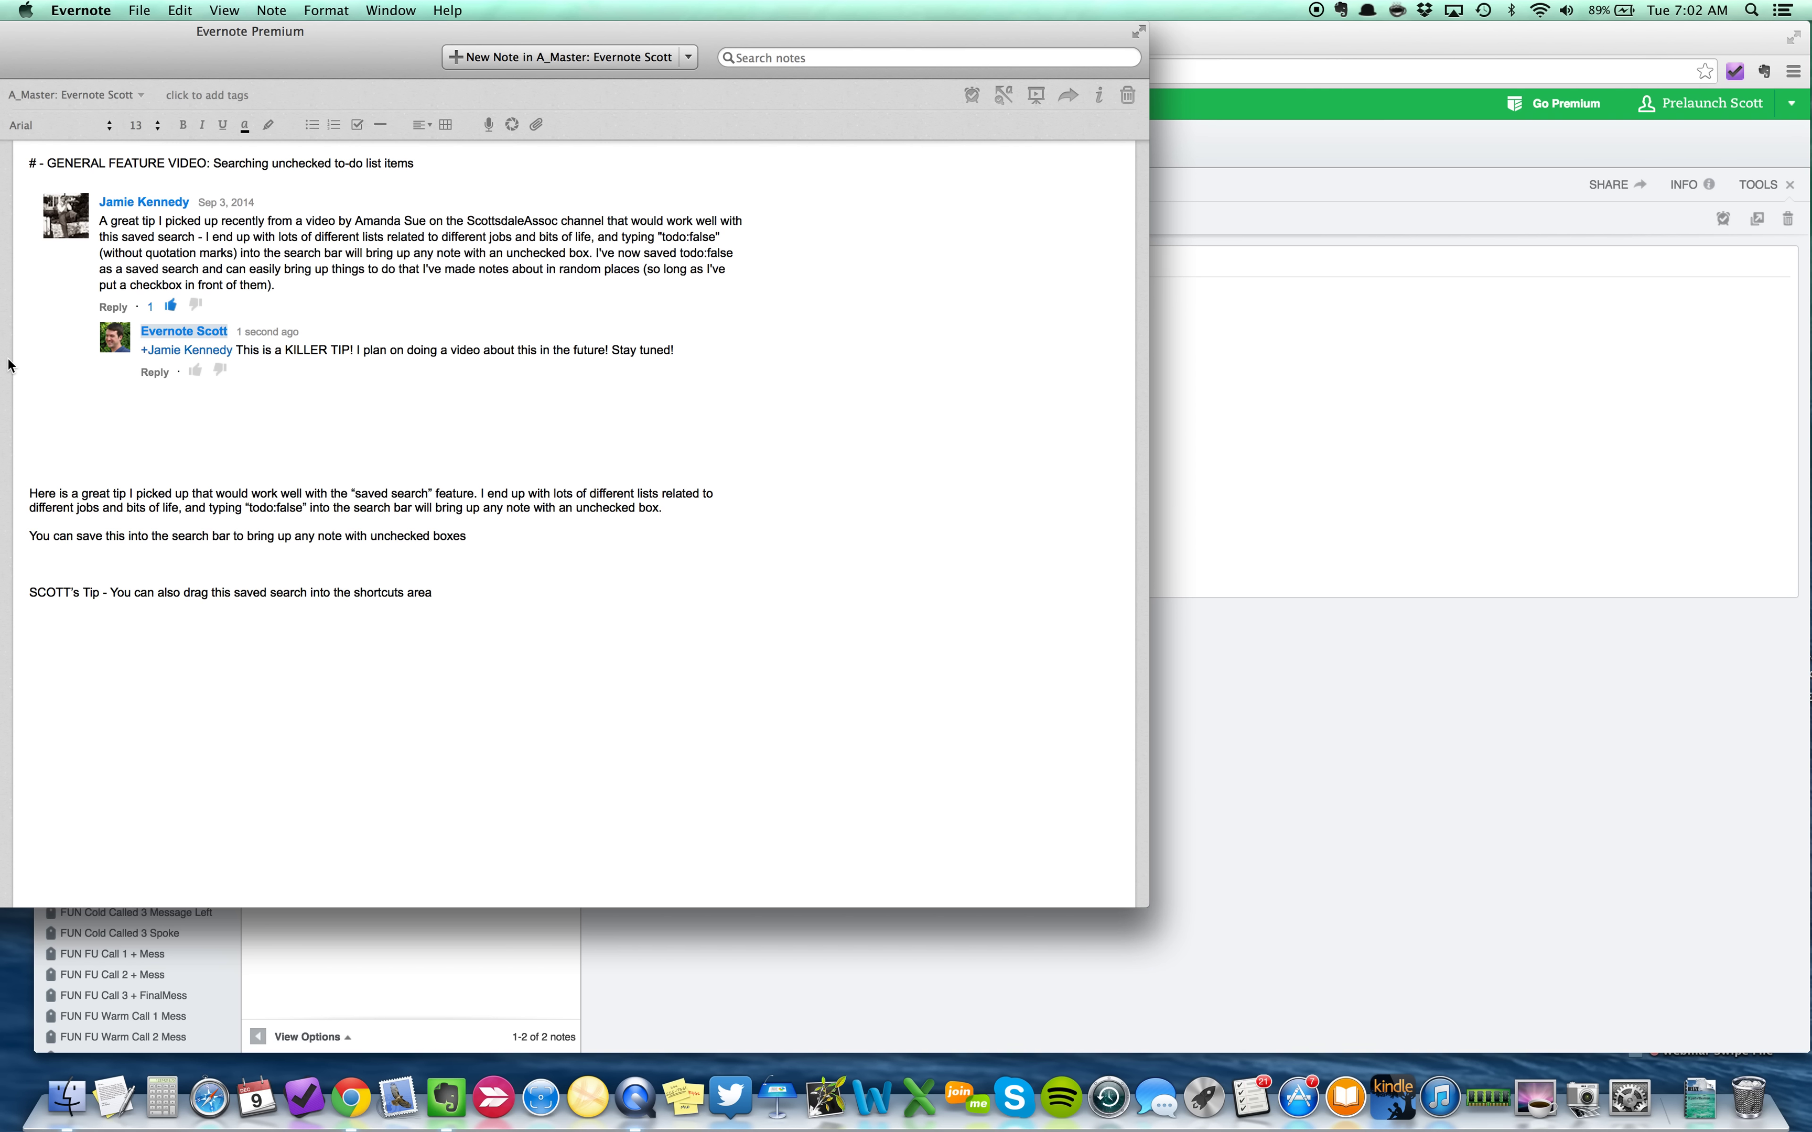
click(1238, 460)
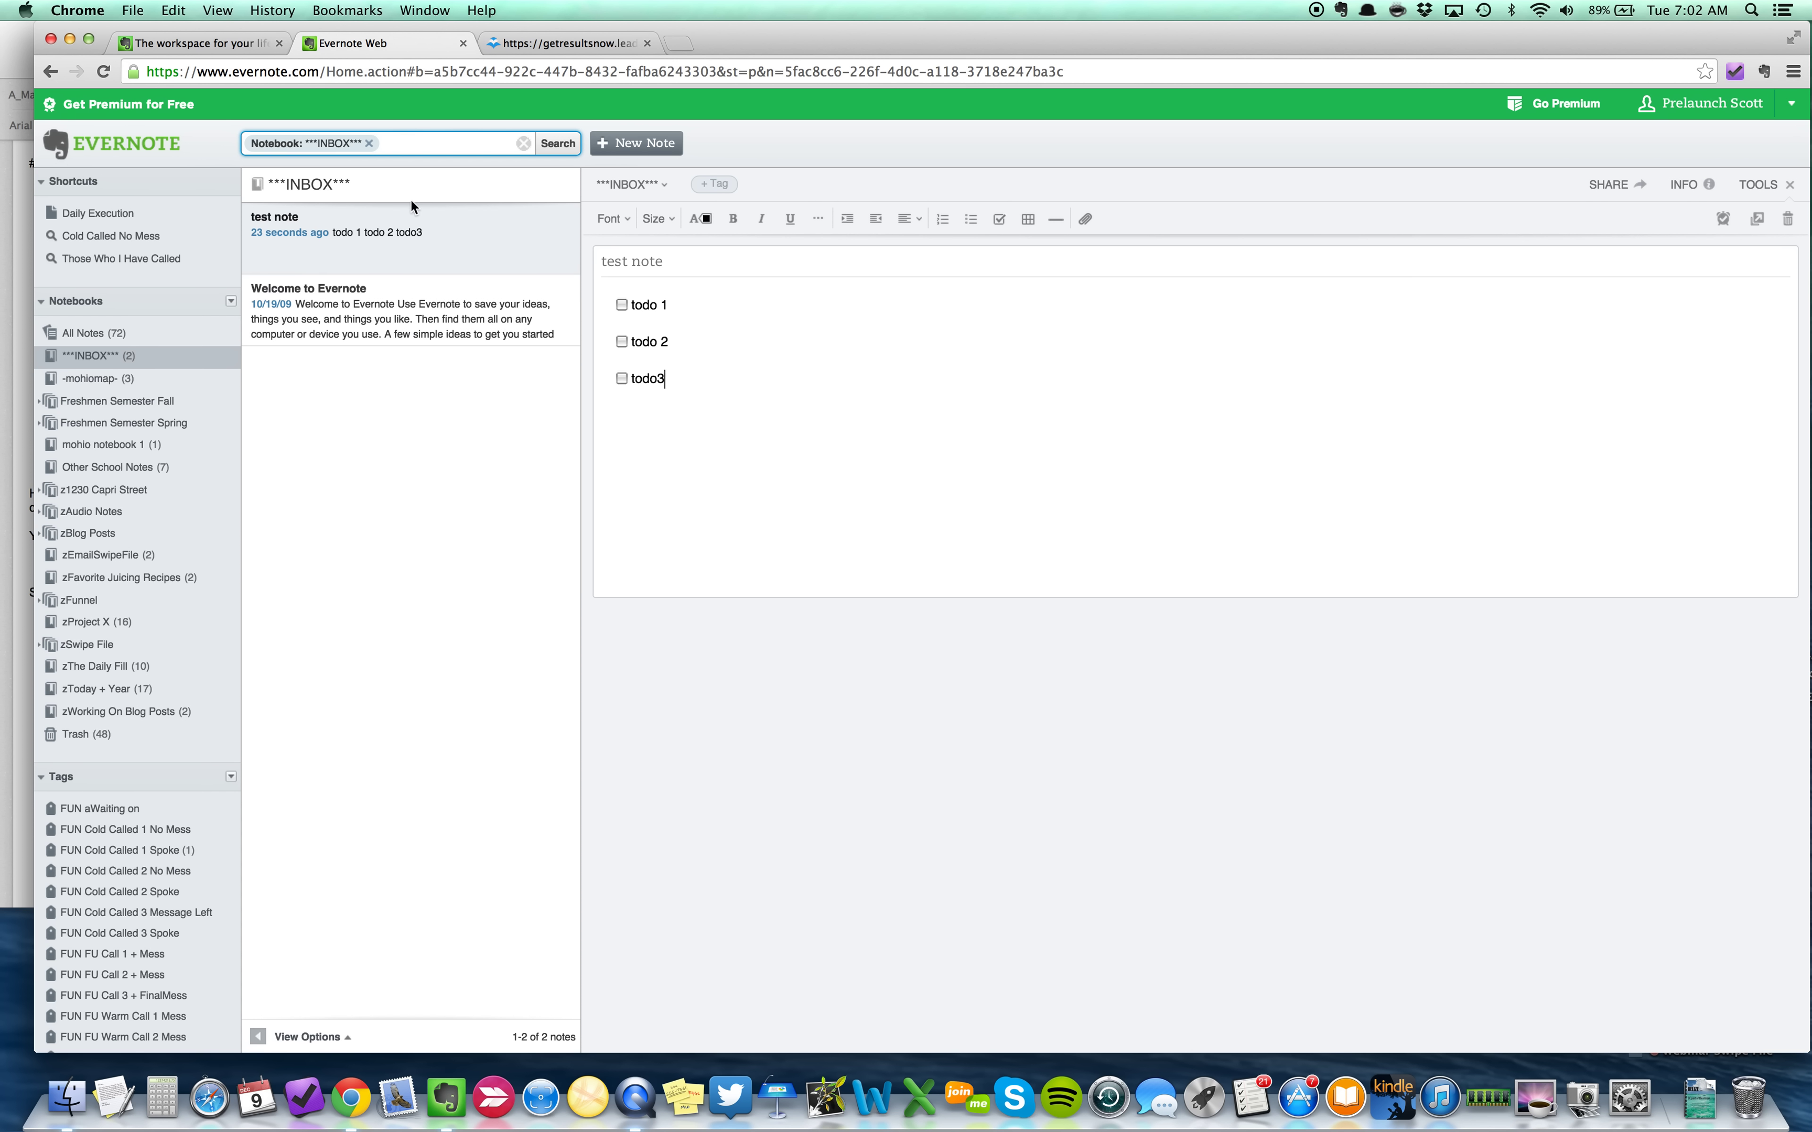
click(642, 143)
click(721, 252)
text(test note 2)
- Add checkbox items "number" and "nmber" to test note 2, check off only the second, and view both test notes
click(677, 410)
click(999, 218)
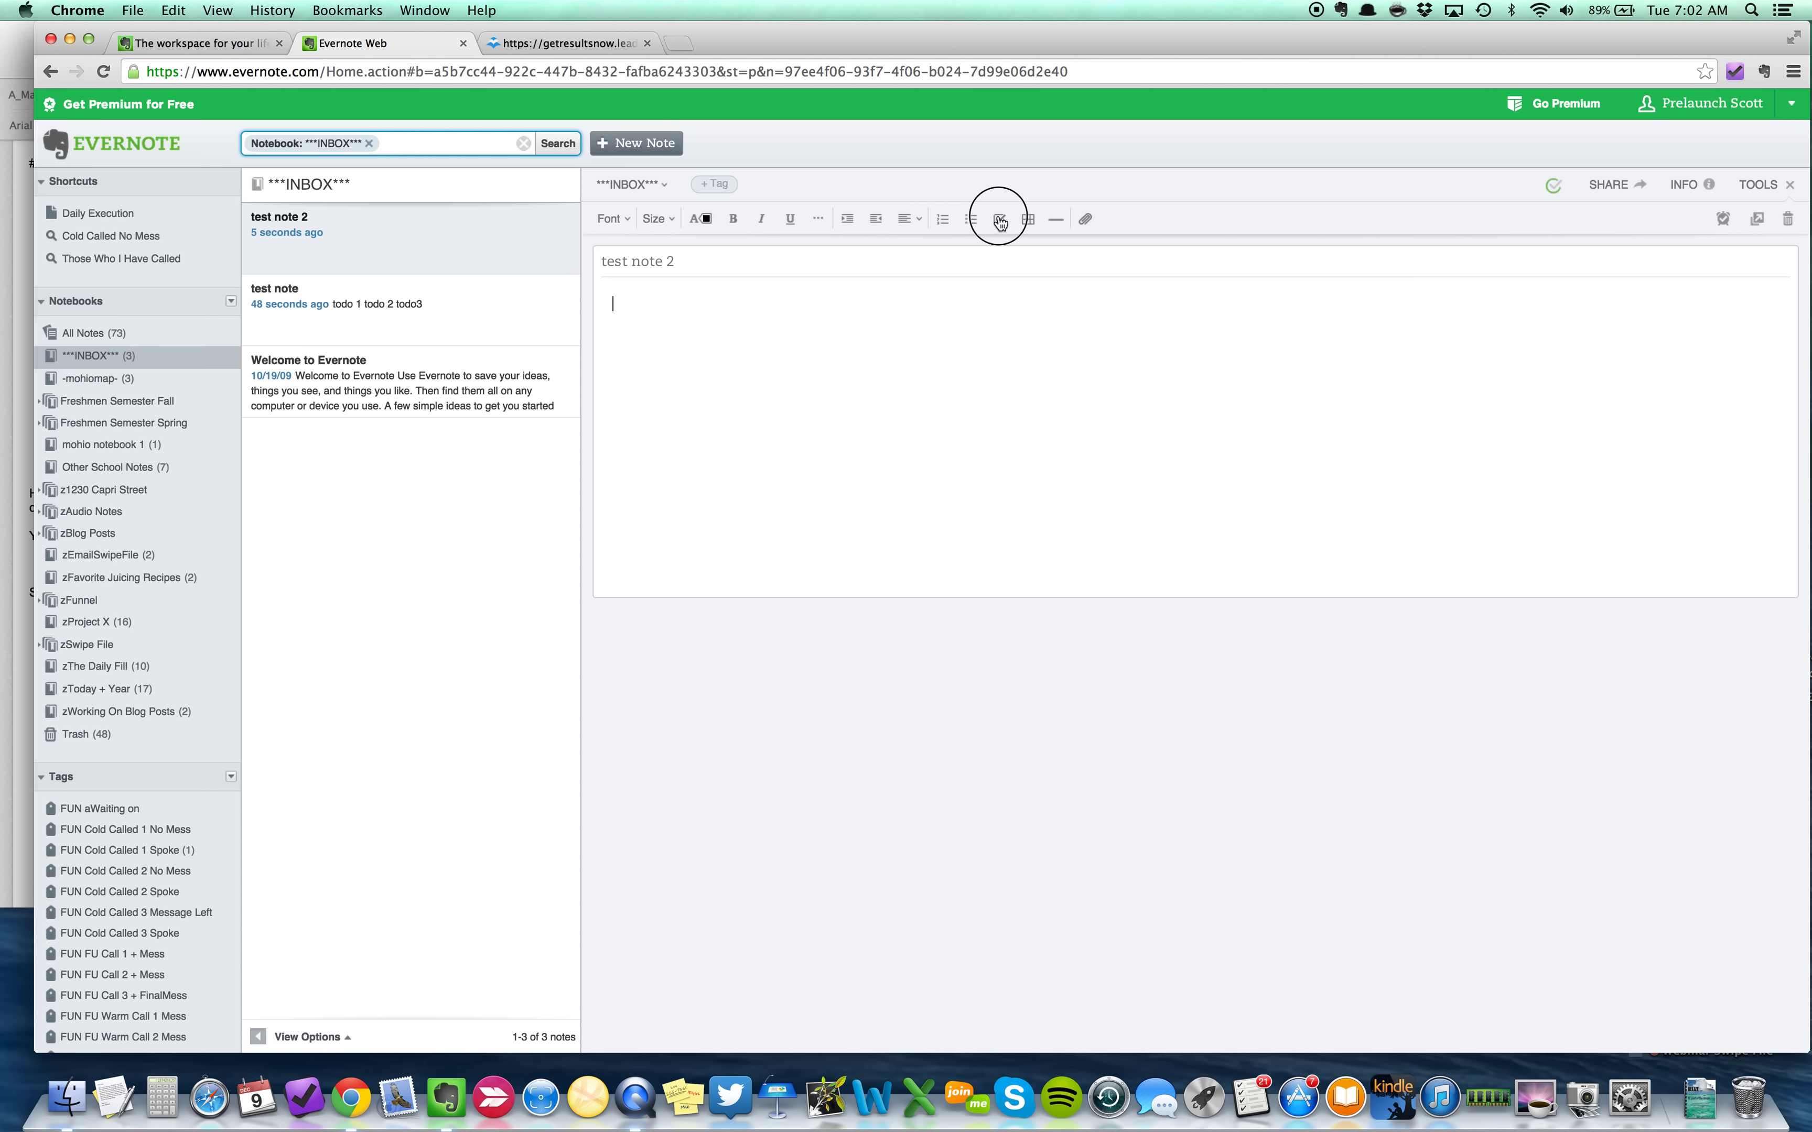
text(number)
key(Return)
click(997, 228)
text(nmber)
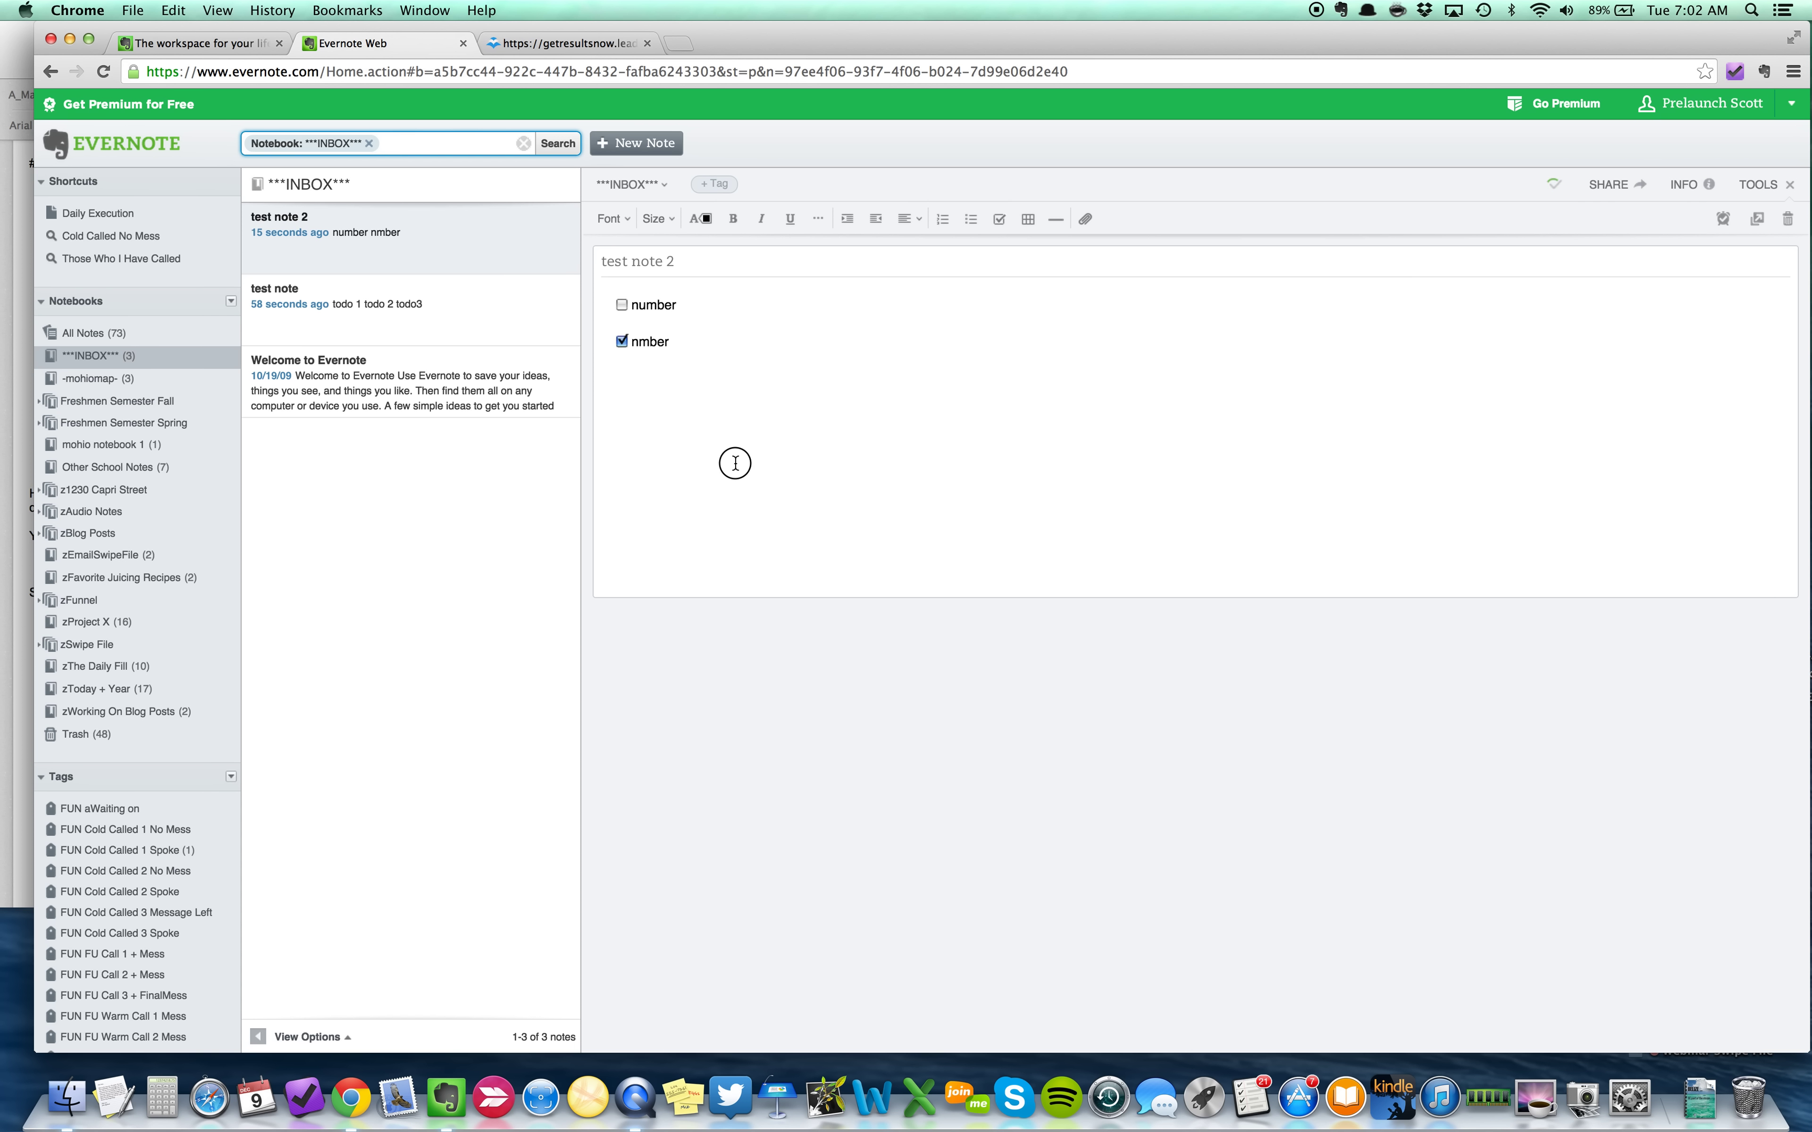
click(358, 331)
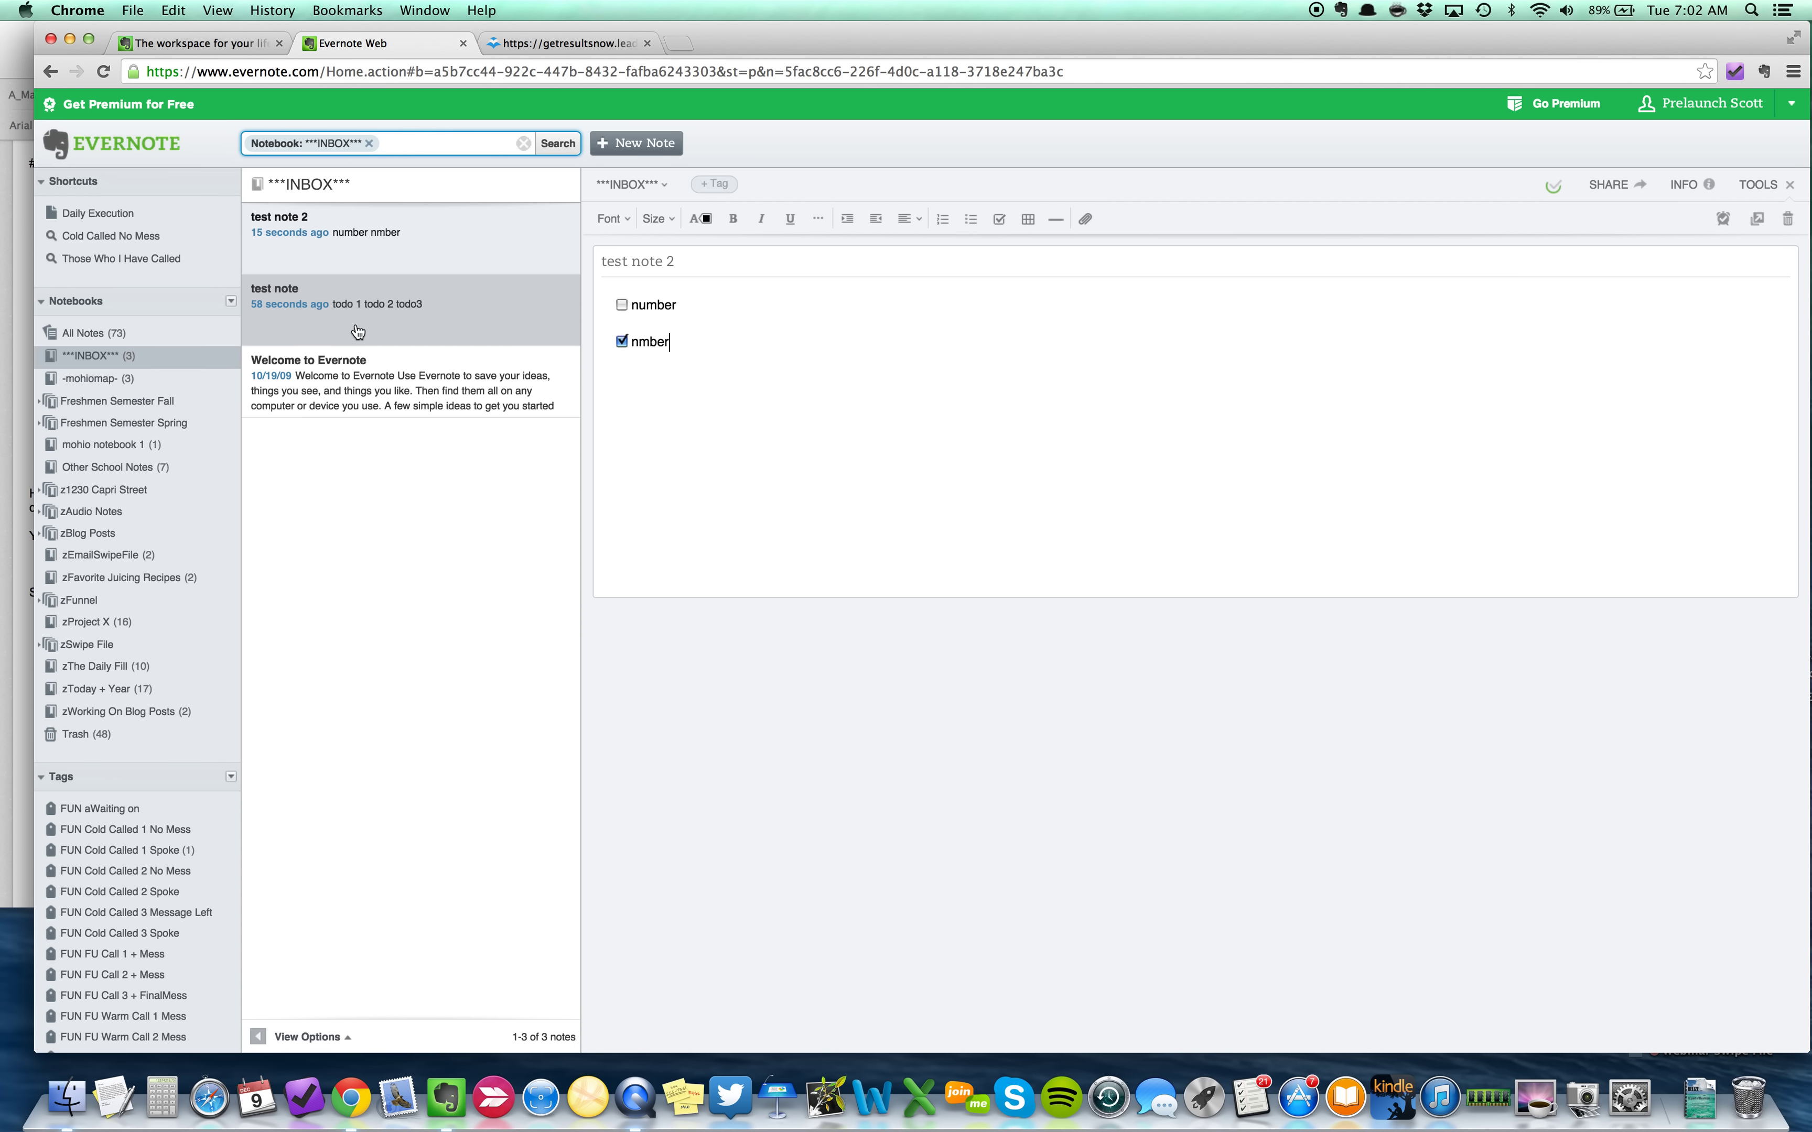
click(385, 224)
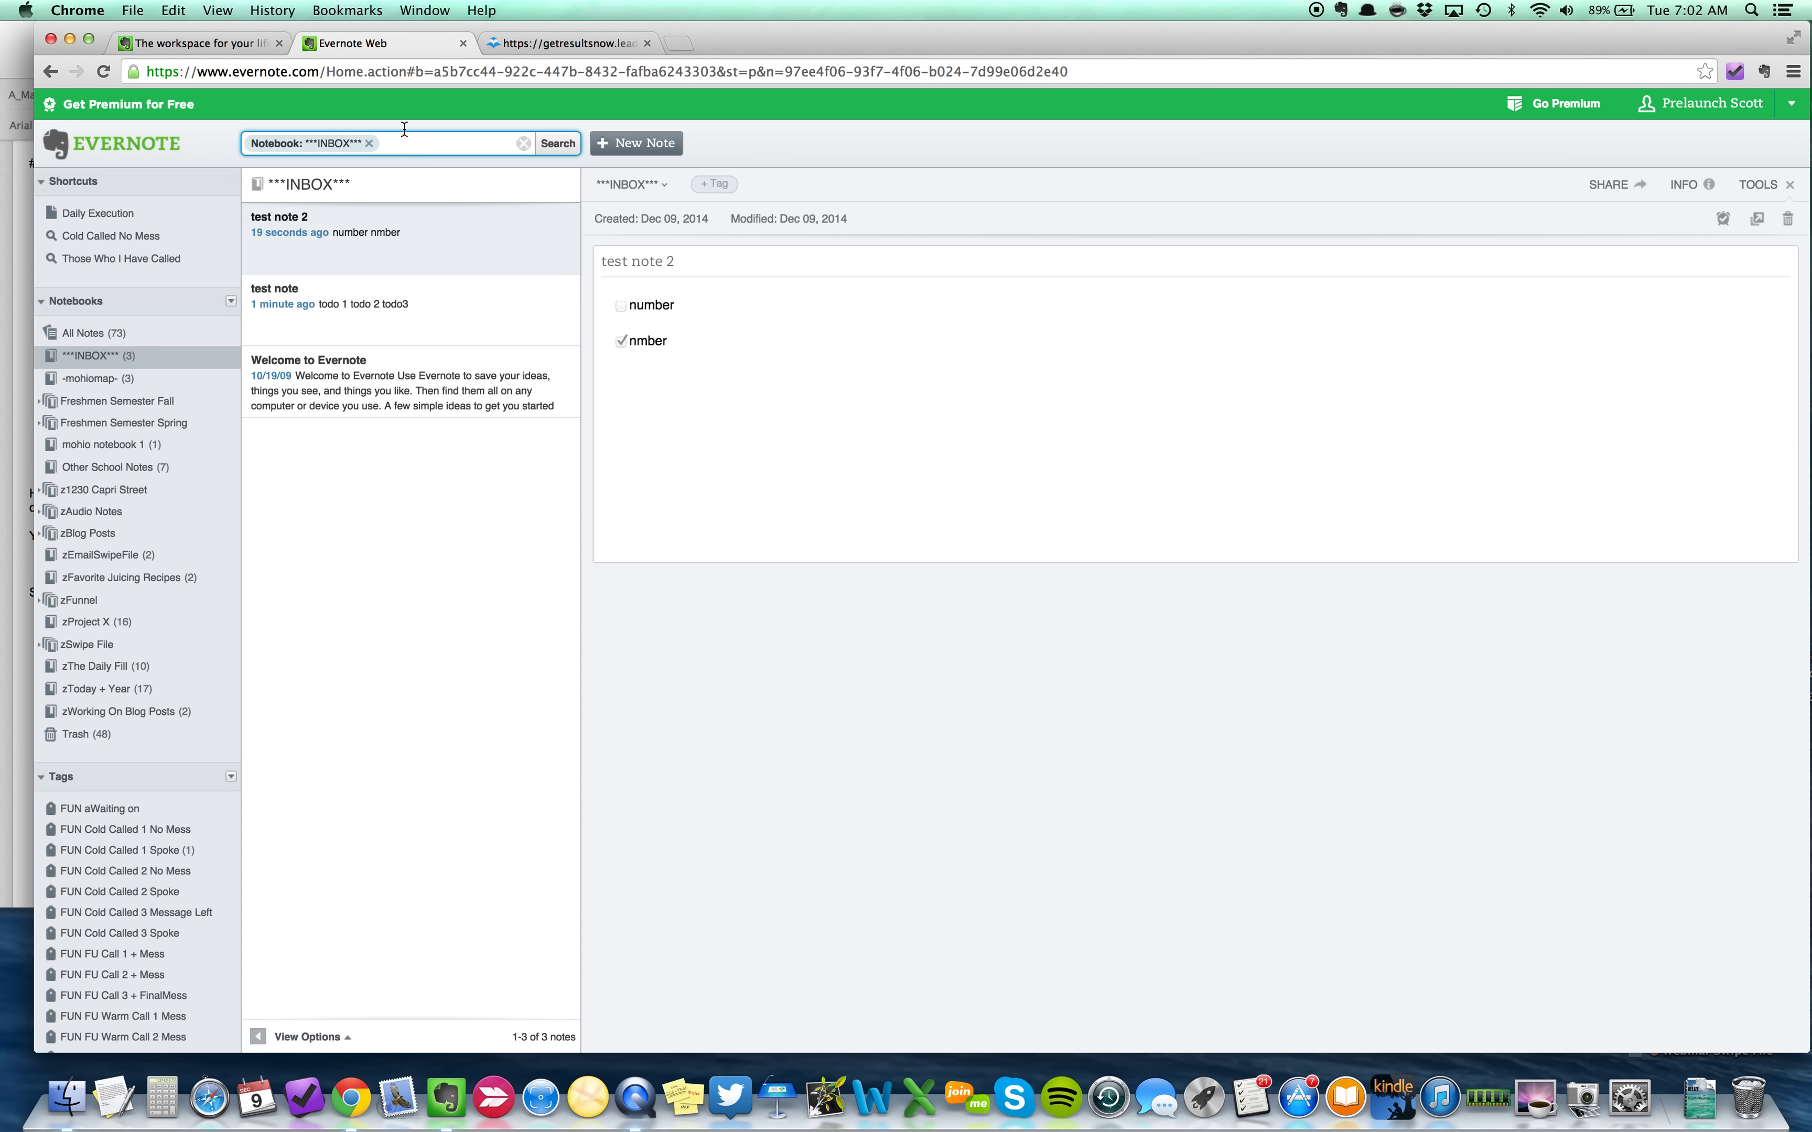
- Remove the ***INBOX*** notebook filter and search all notes for "todo:false"
click(372, 145)
key(BackSpace)
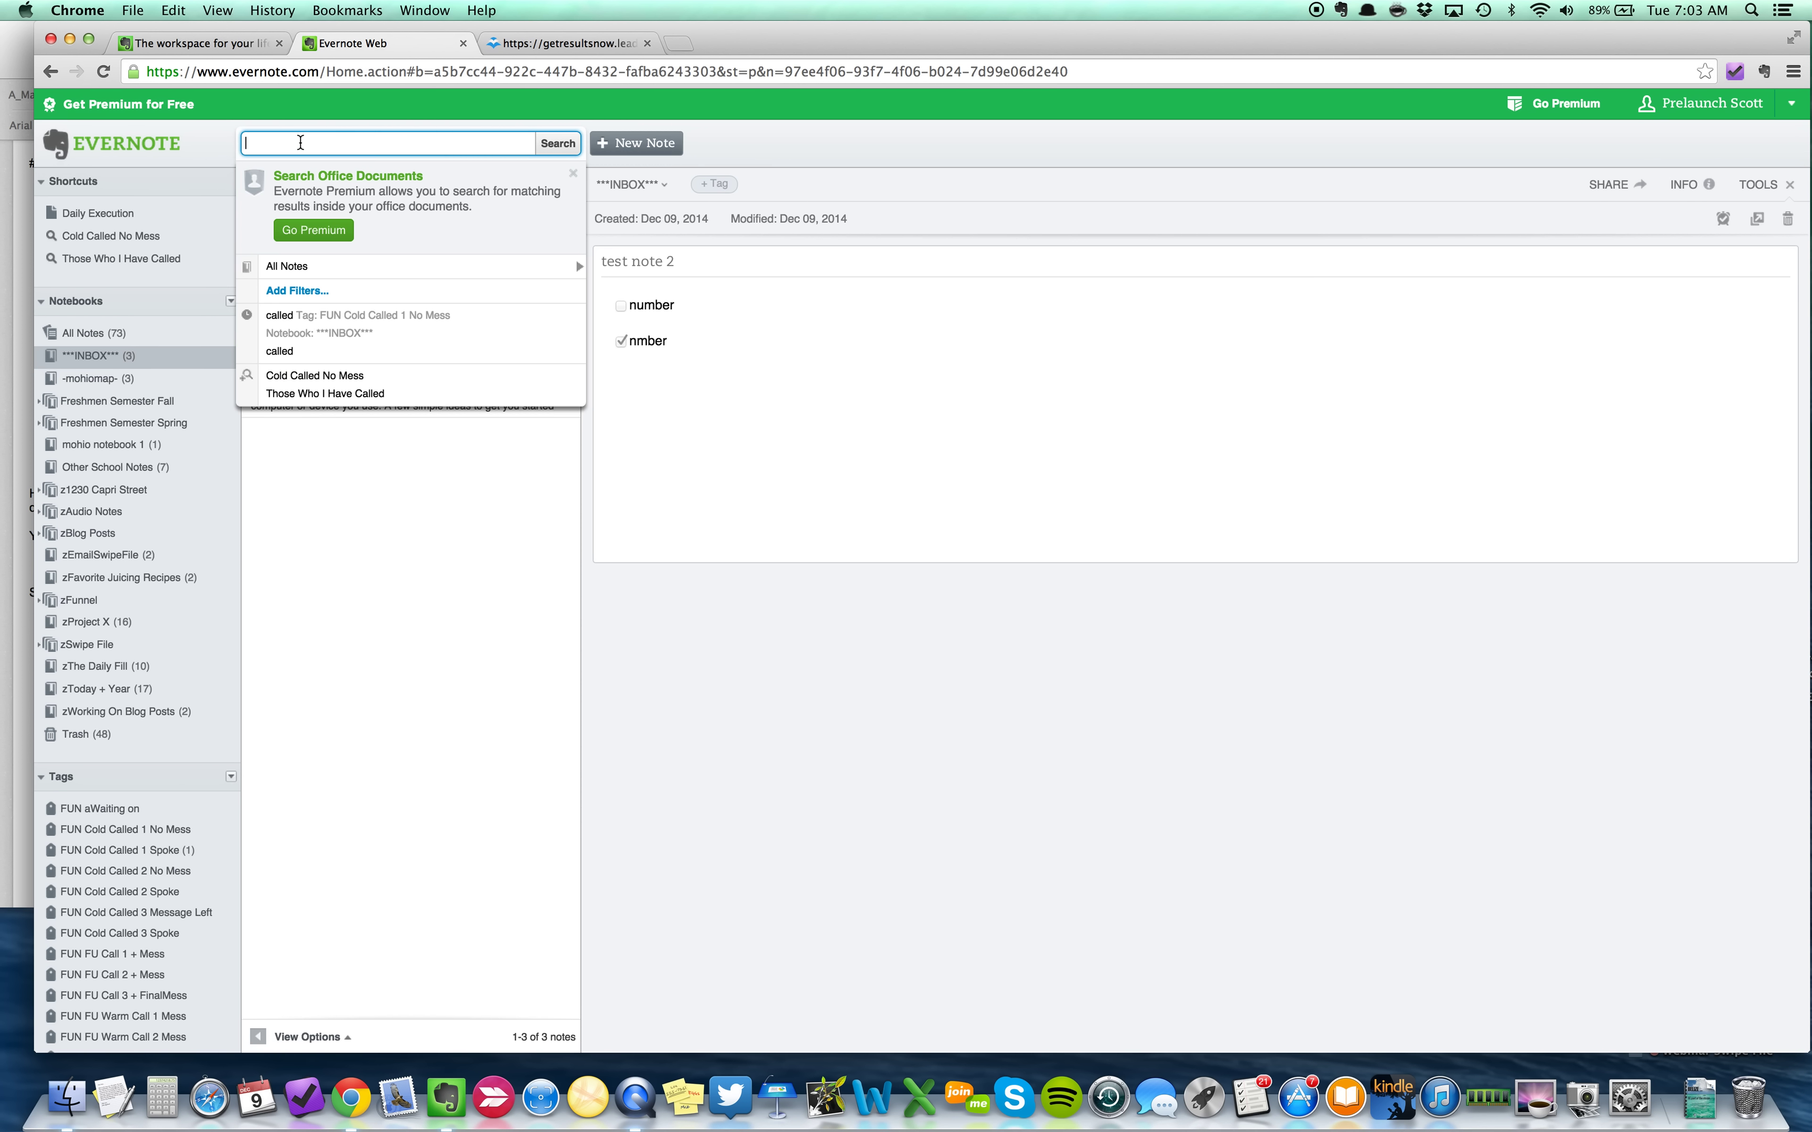
click(9, 419)
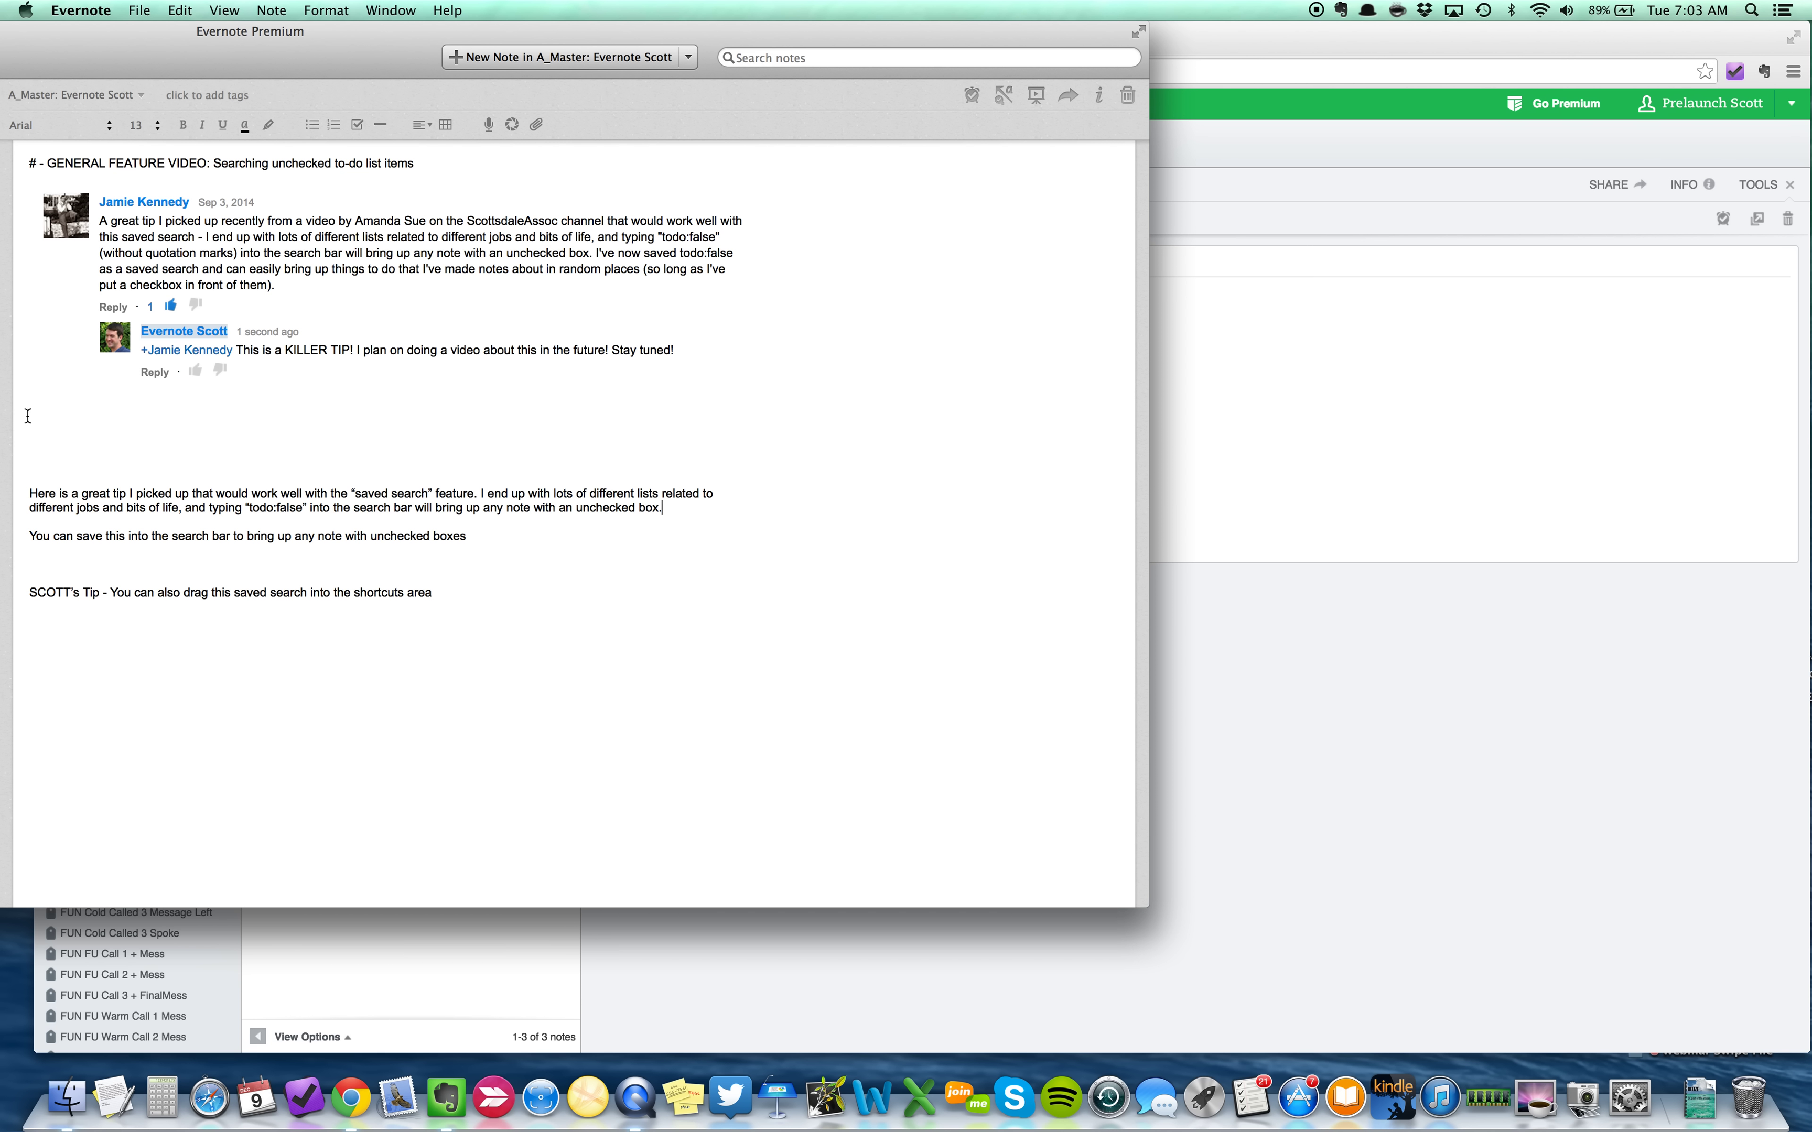
click(1306, 421)
text(to)
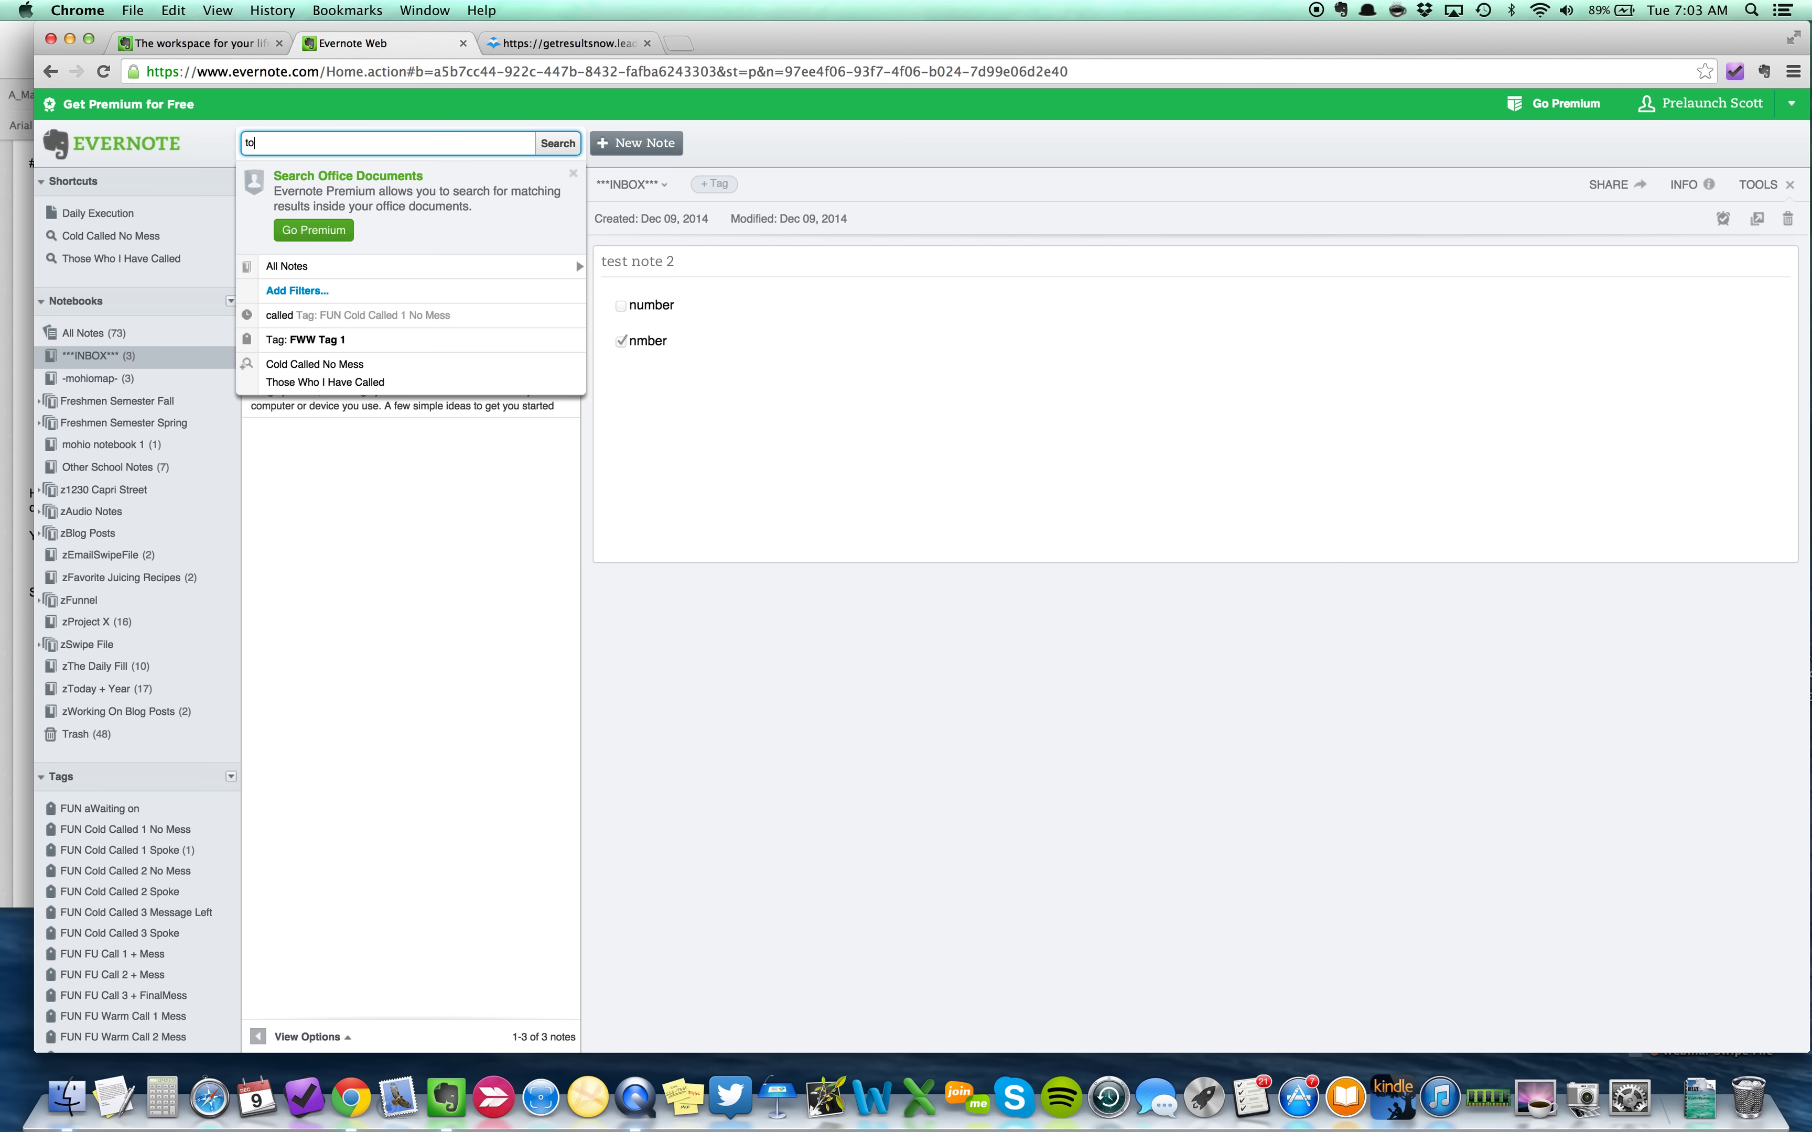
text(do:false)
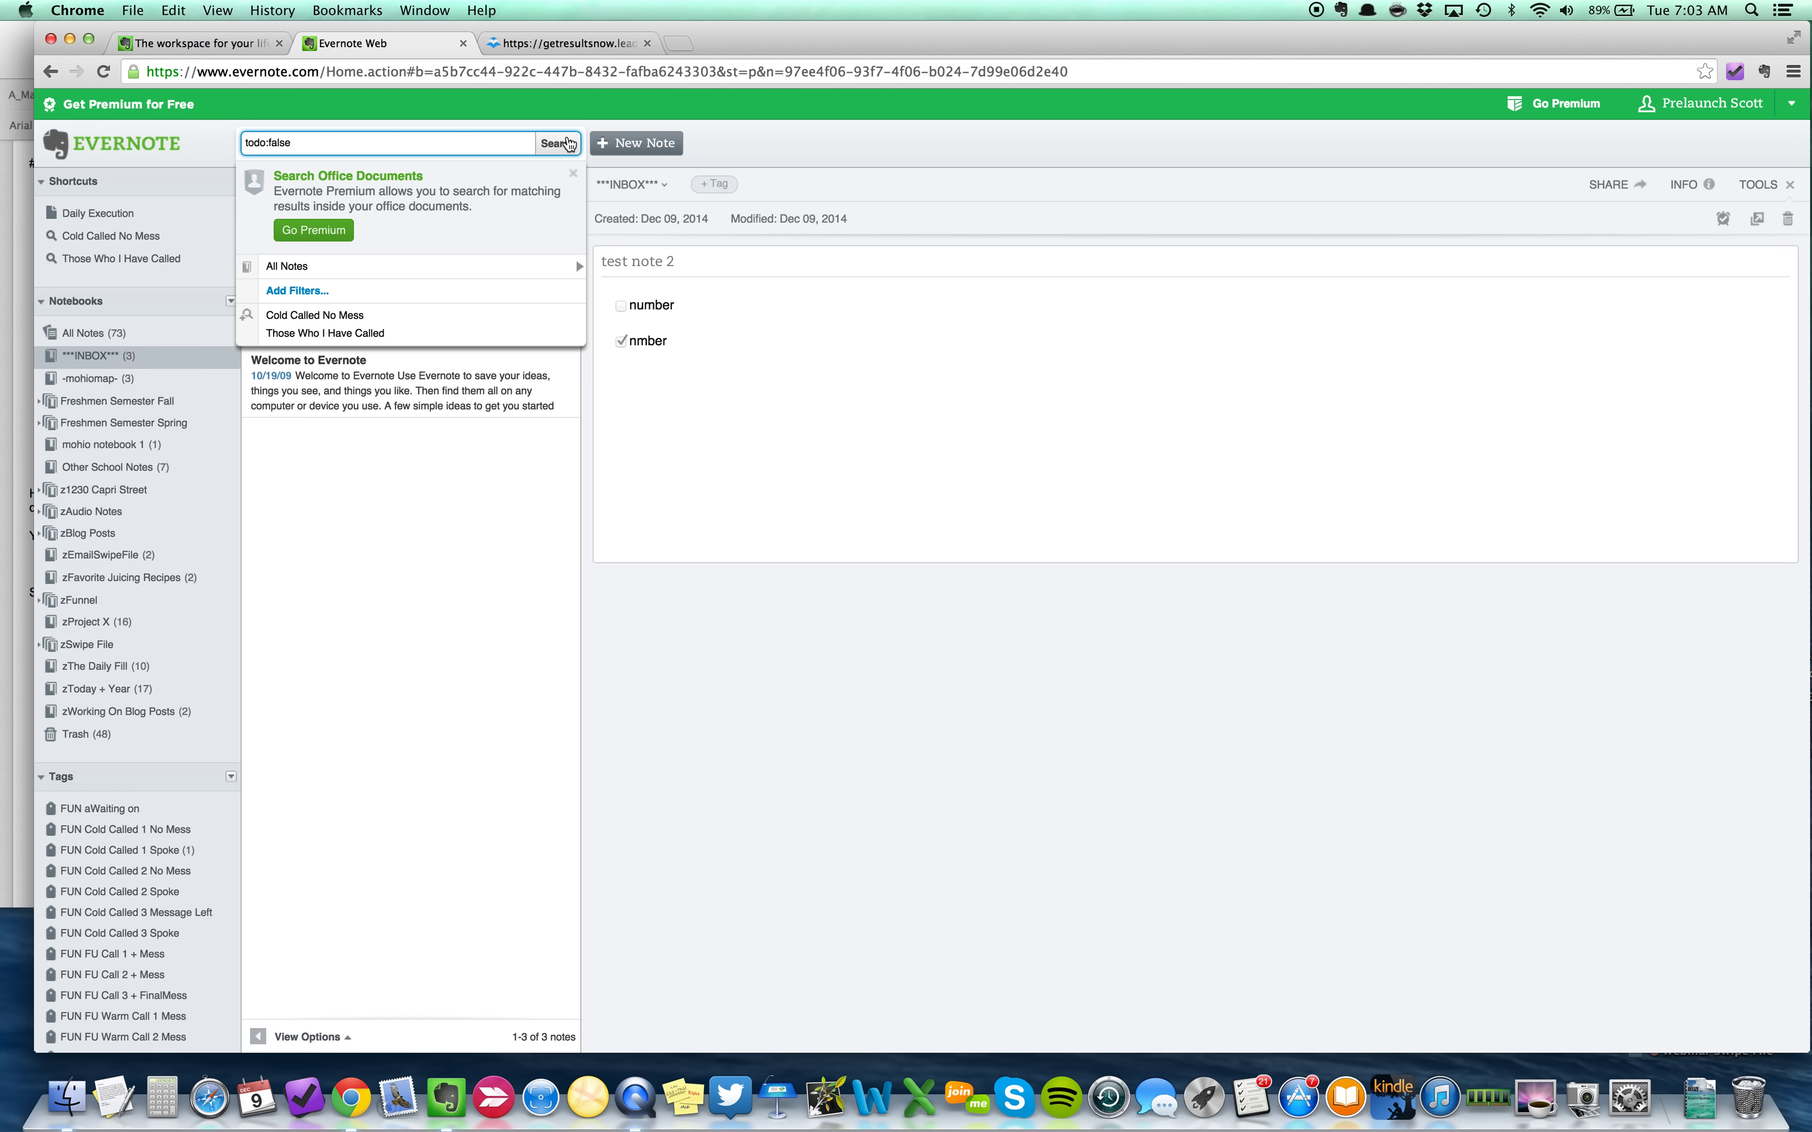
click(568, 143)
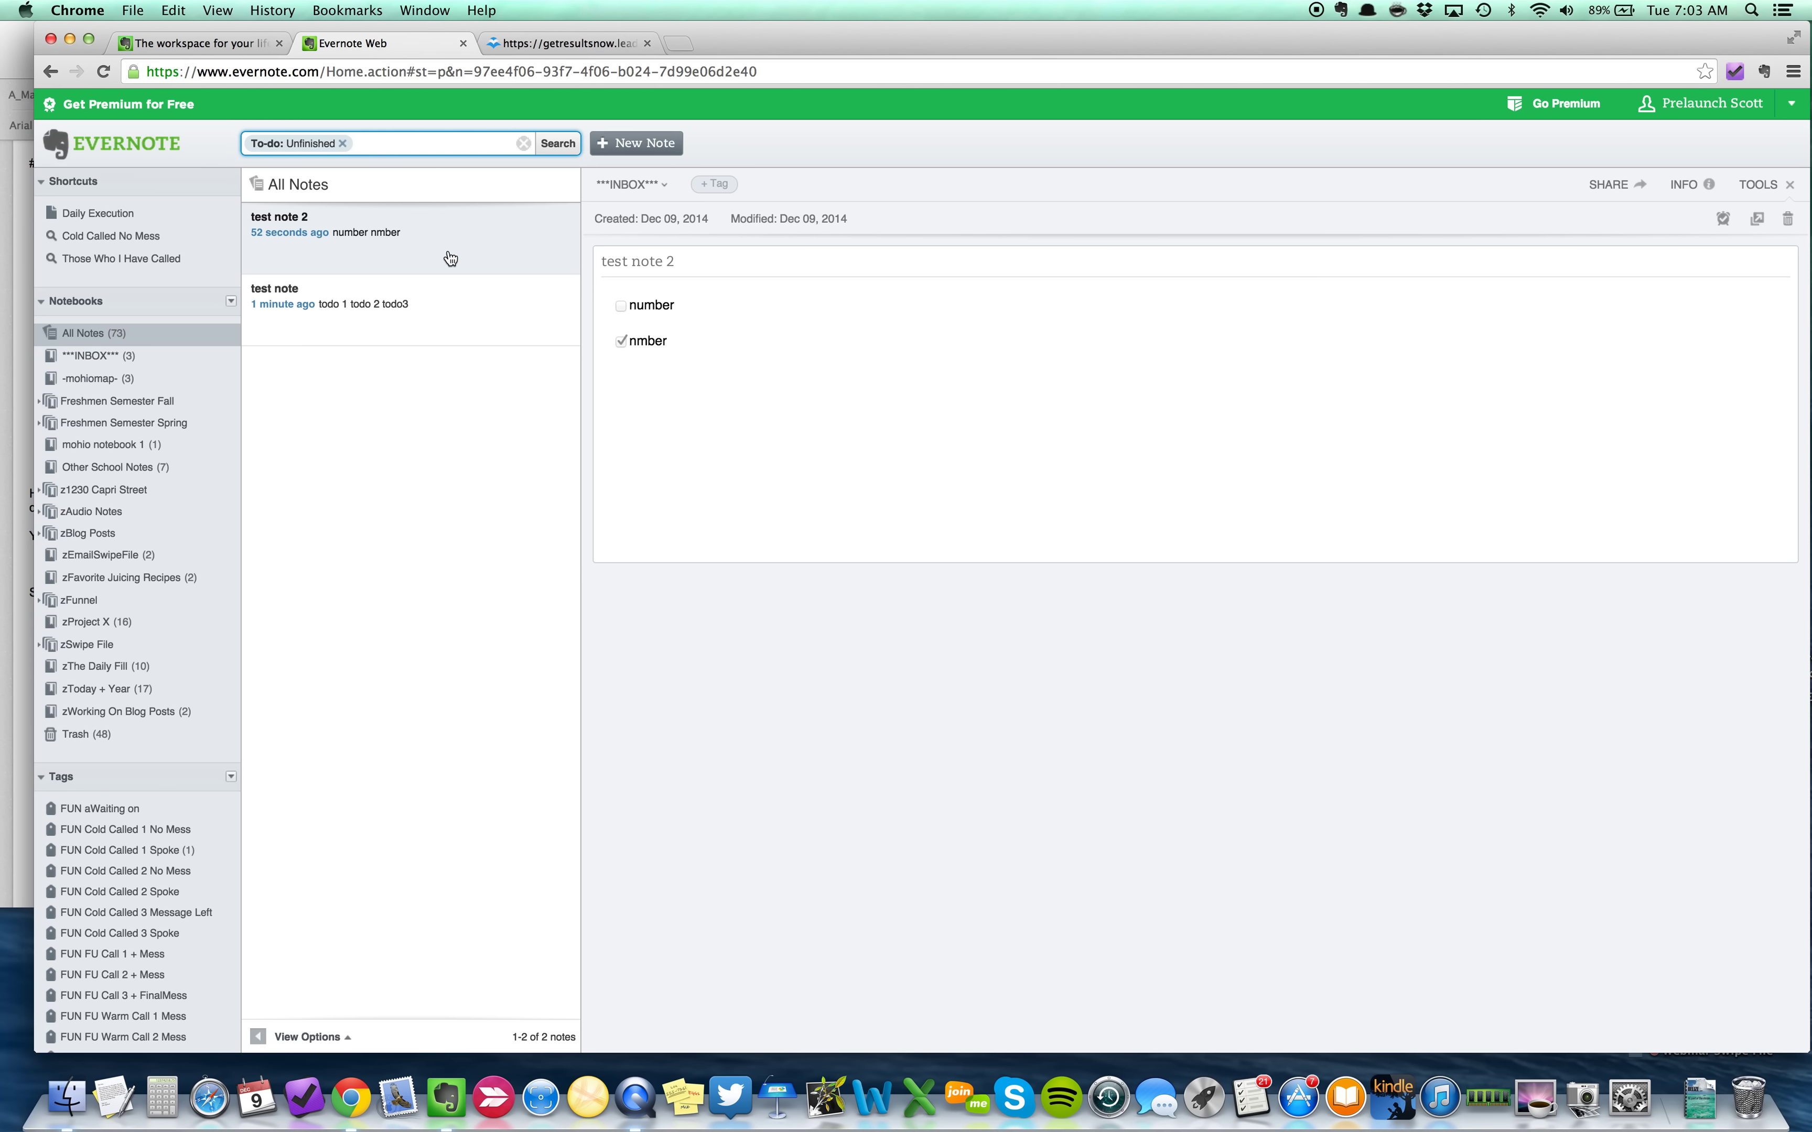
- Open "test note" and save the current unfinished to-do search under the name "Unchecked Items"
click(498, 320)
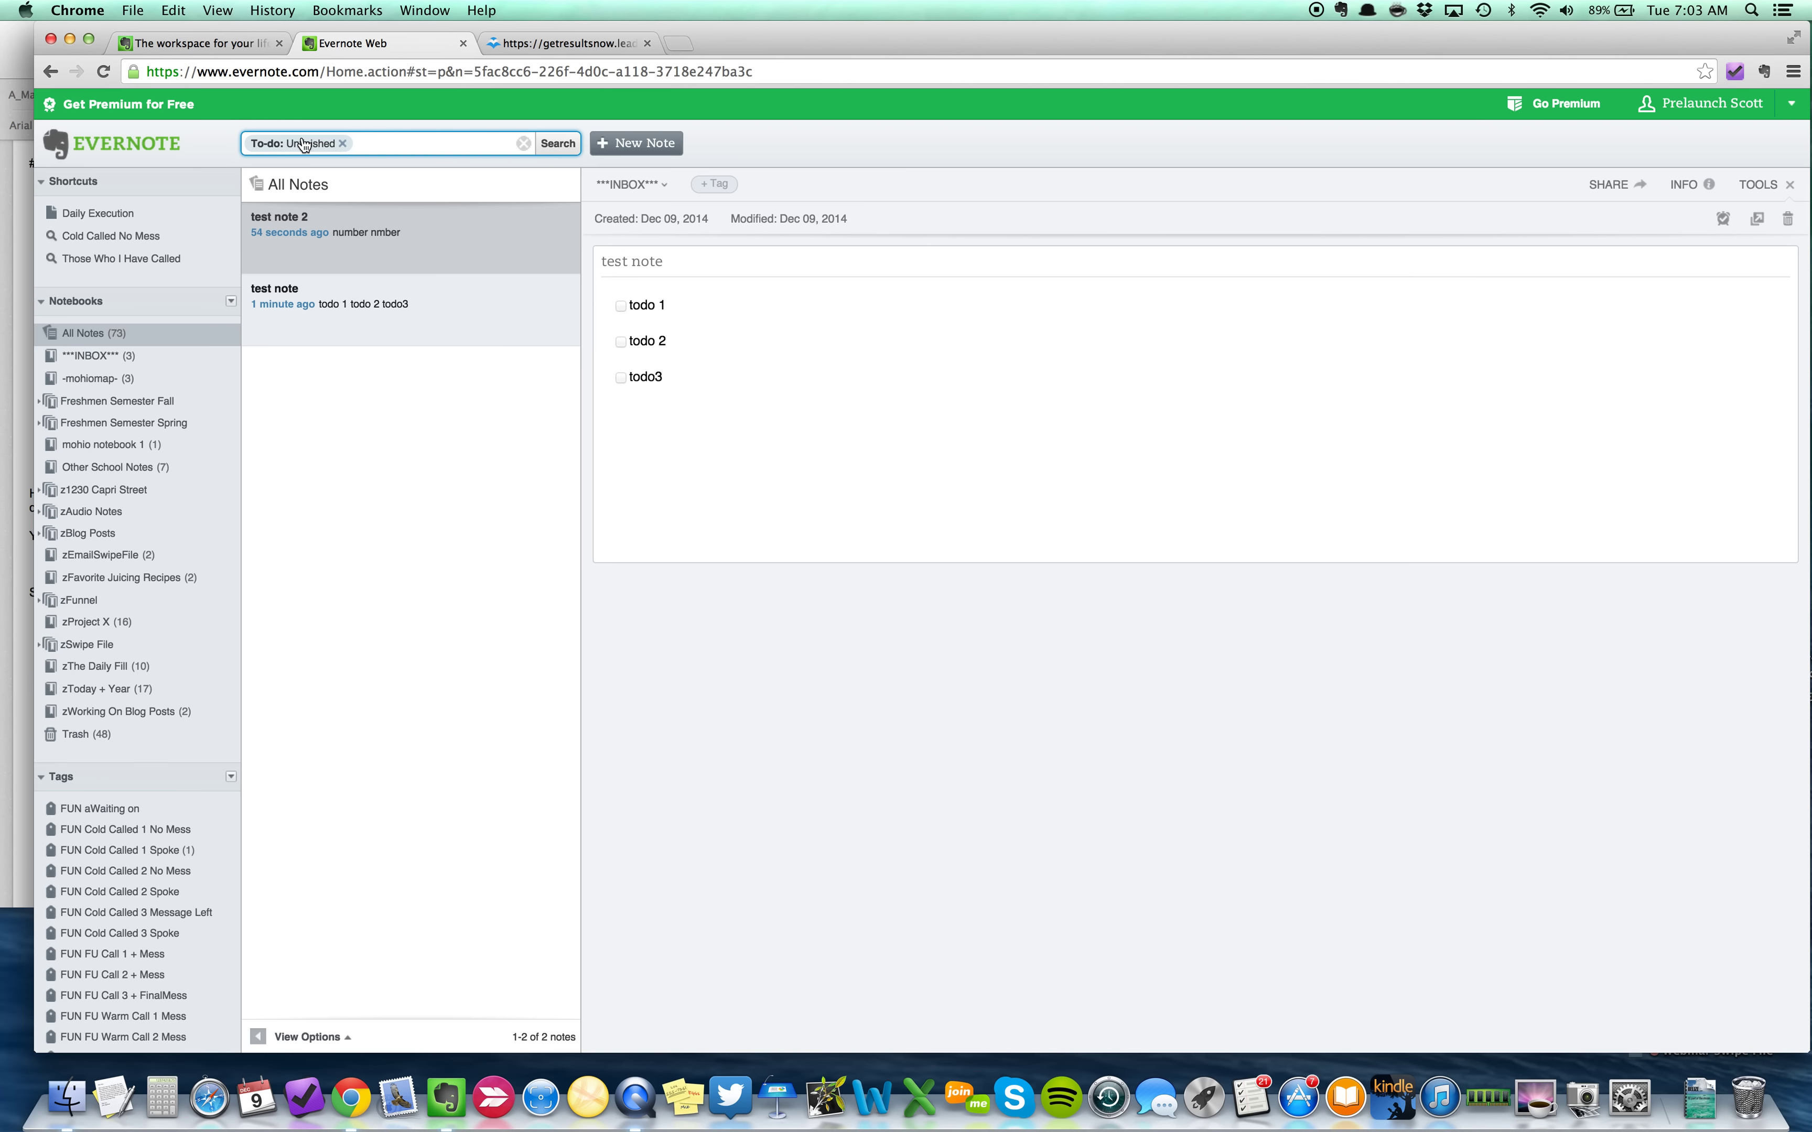
click(446, 143)
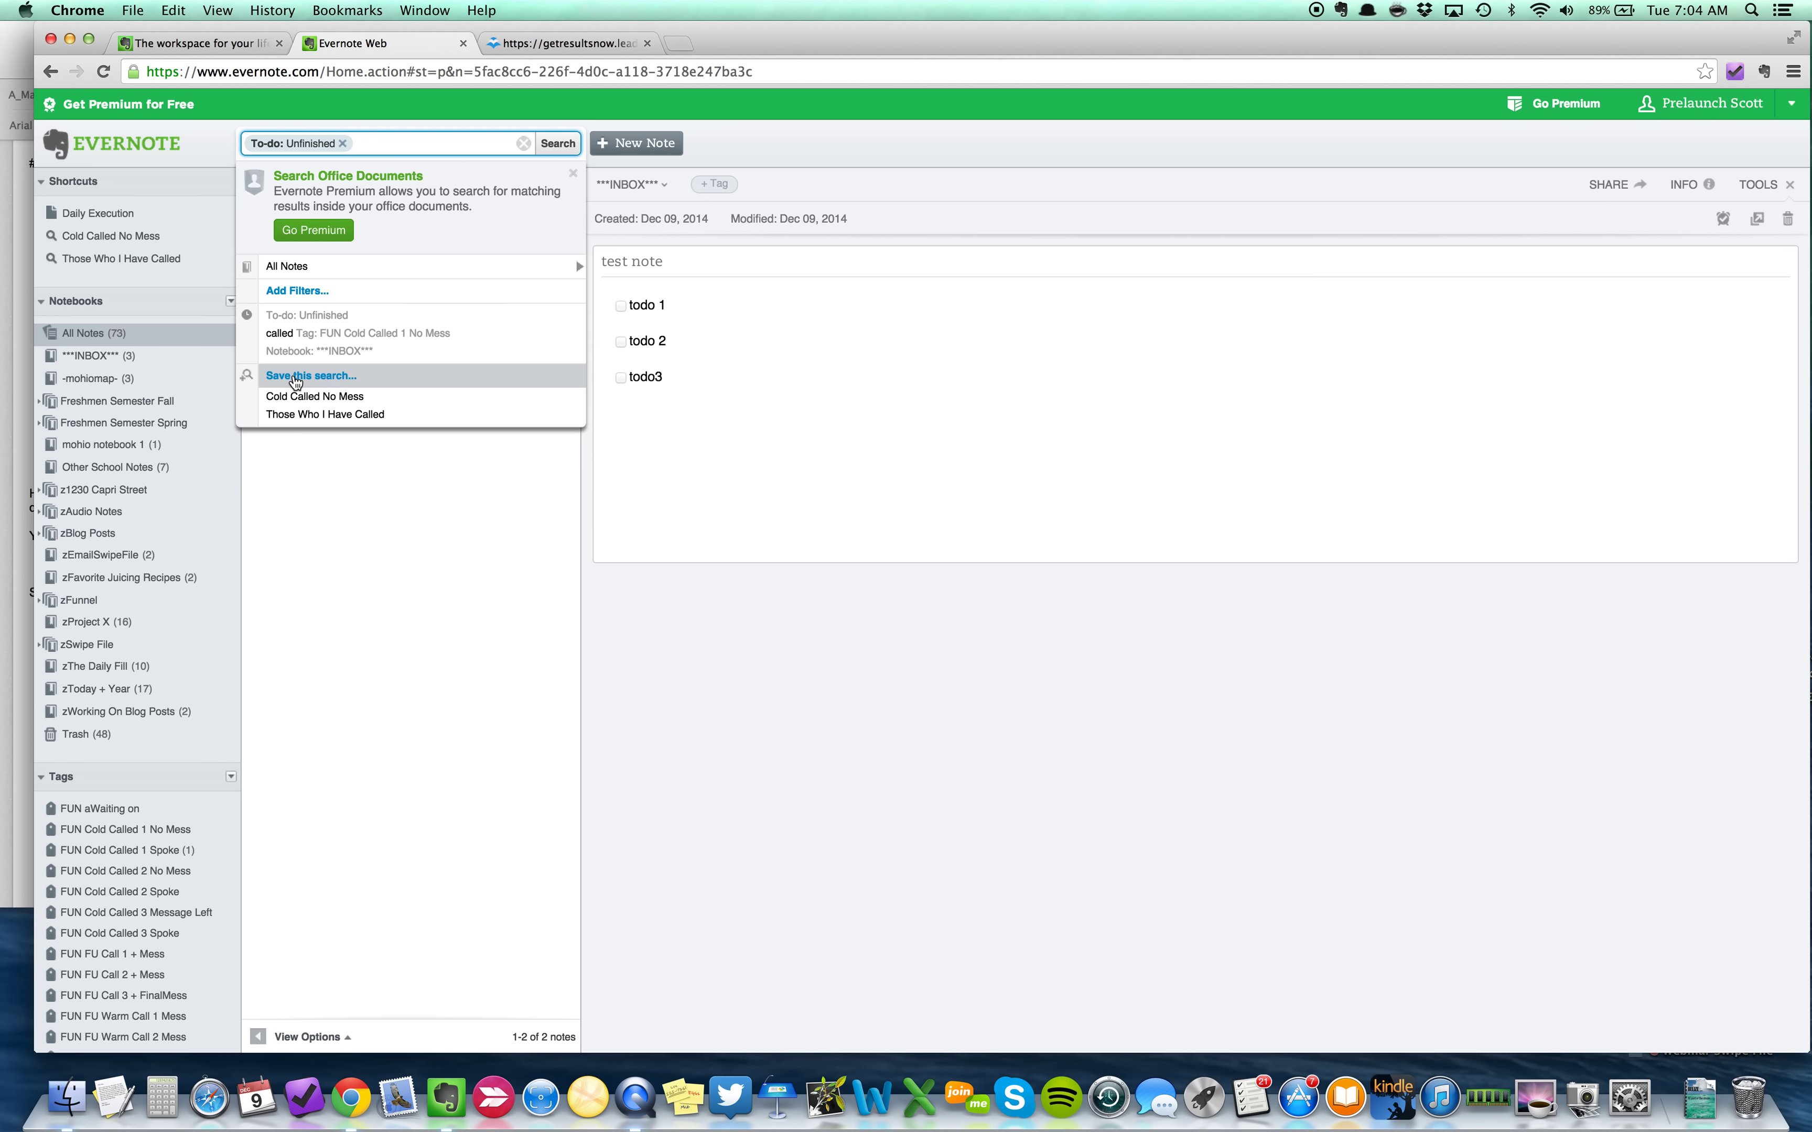
click(297, 376)
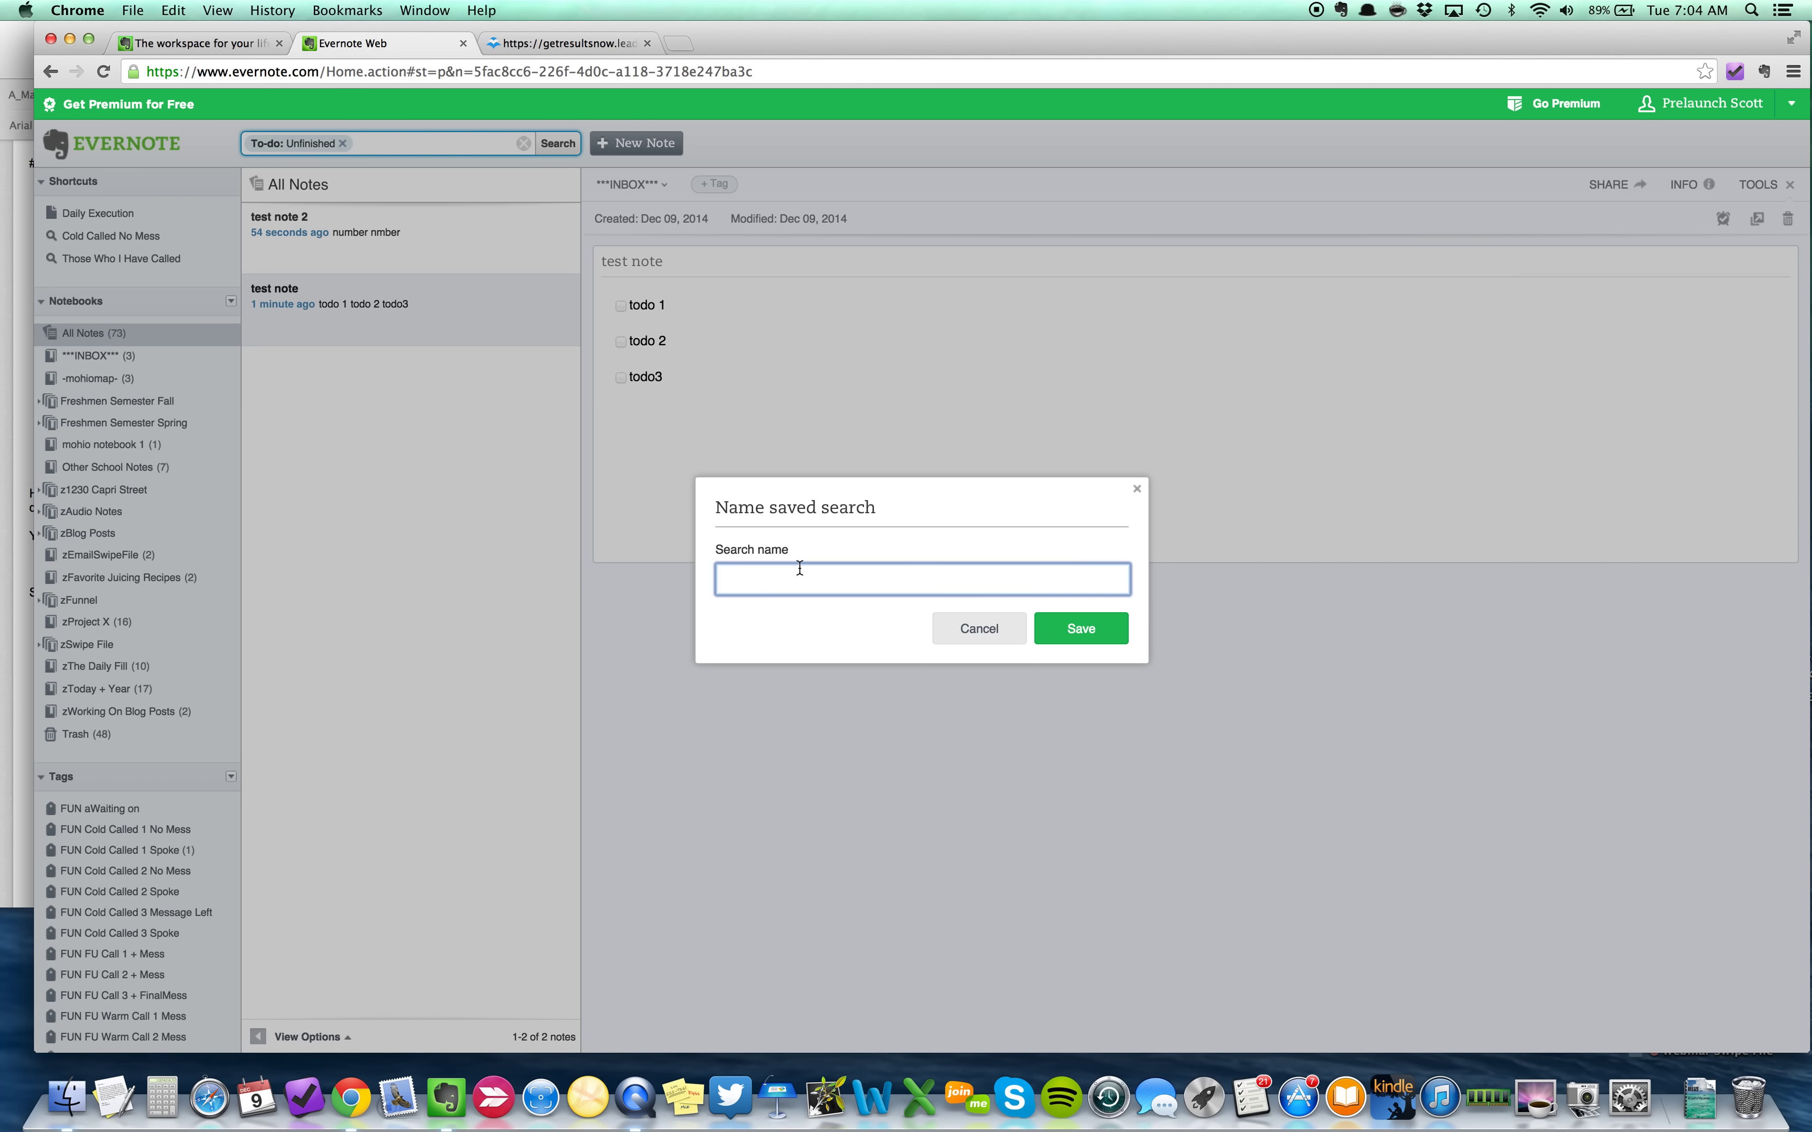
text(Unchecked To)
key(BackSpace)
text(Items)
click(1082, 630)
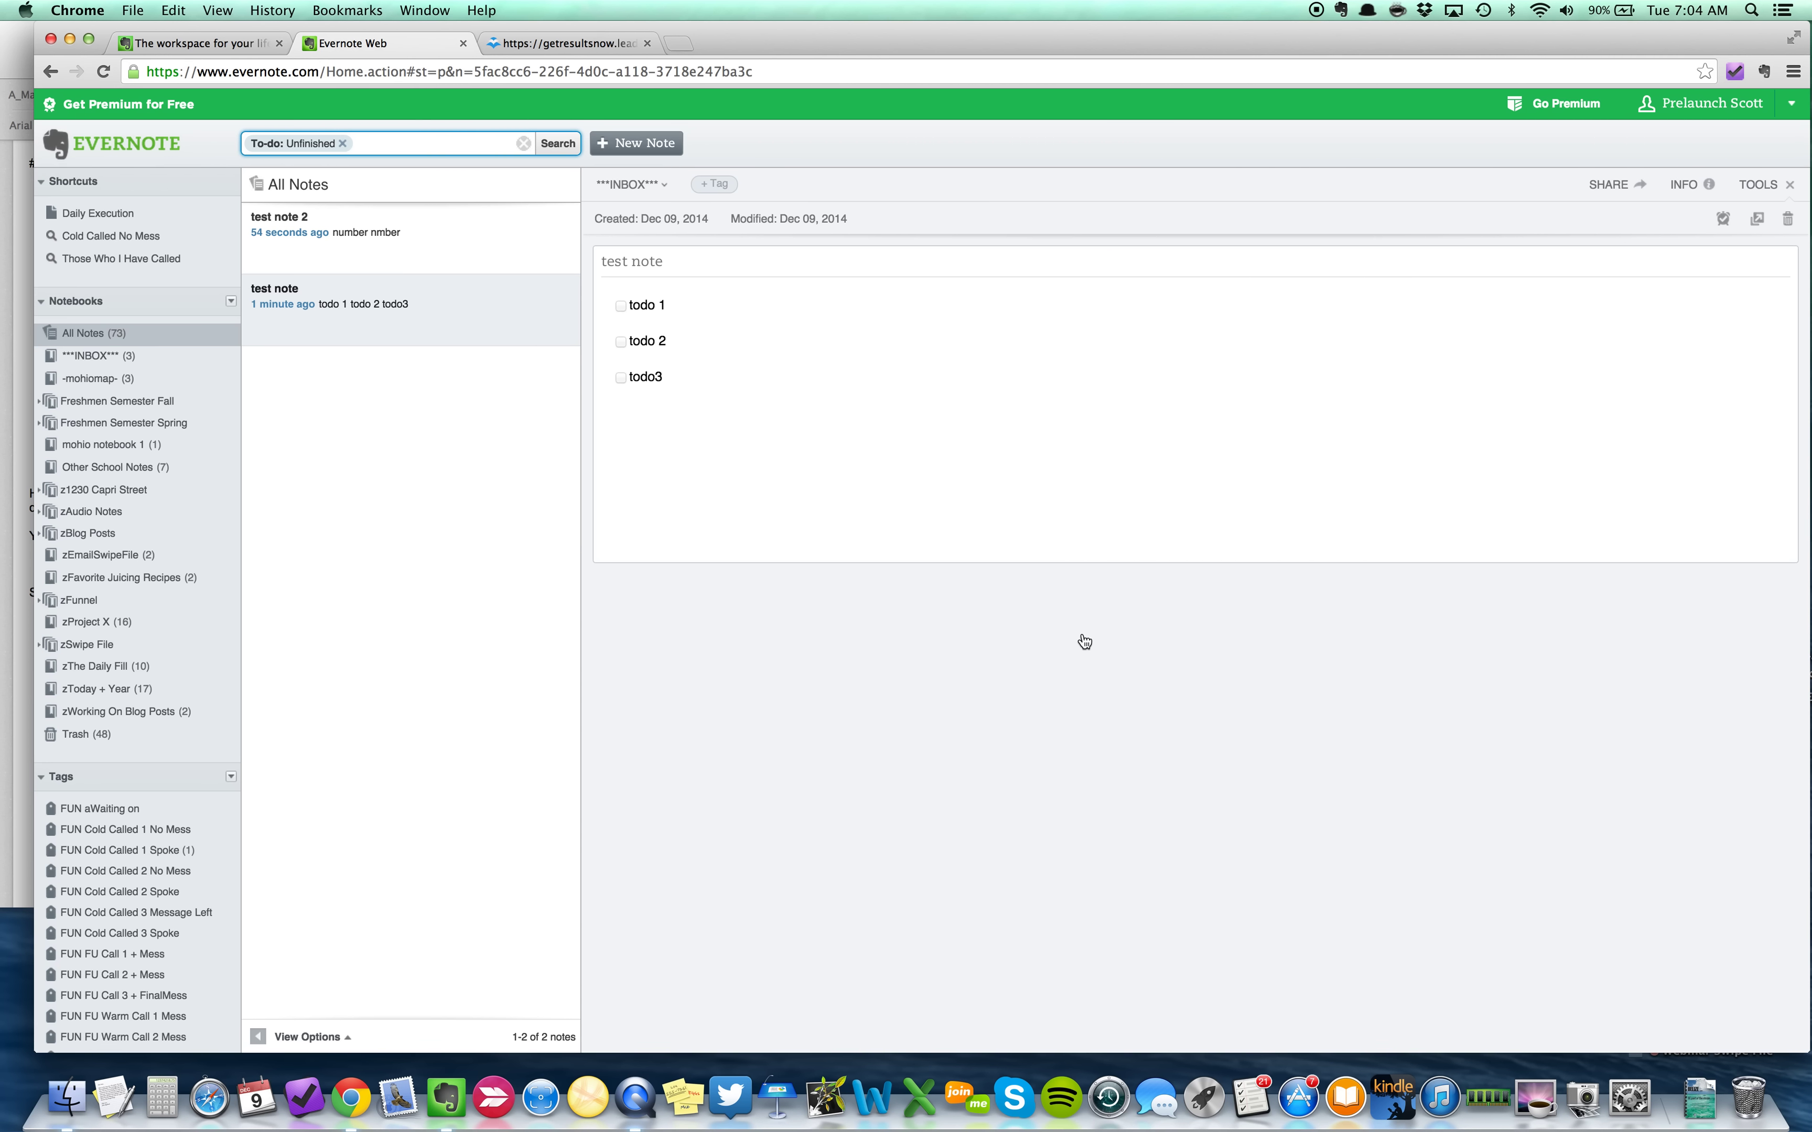
- Add the saved search "Unchecked Items" to the Shortcuts area between the existing saved searches
click(453, 139)
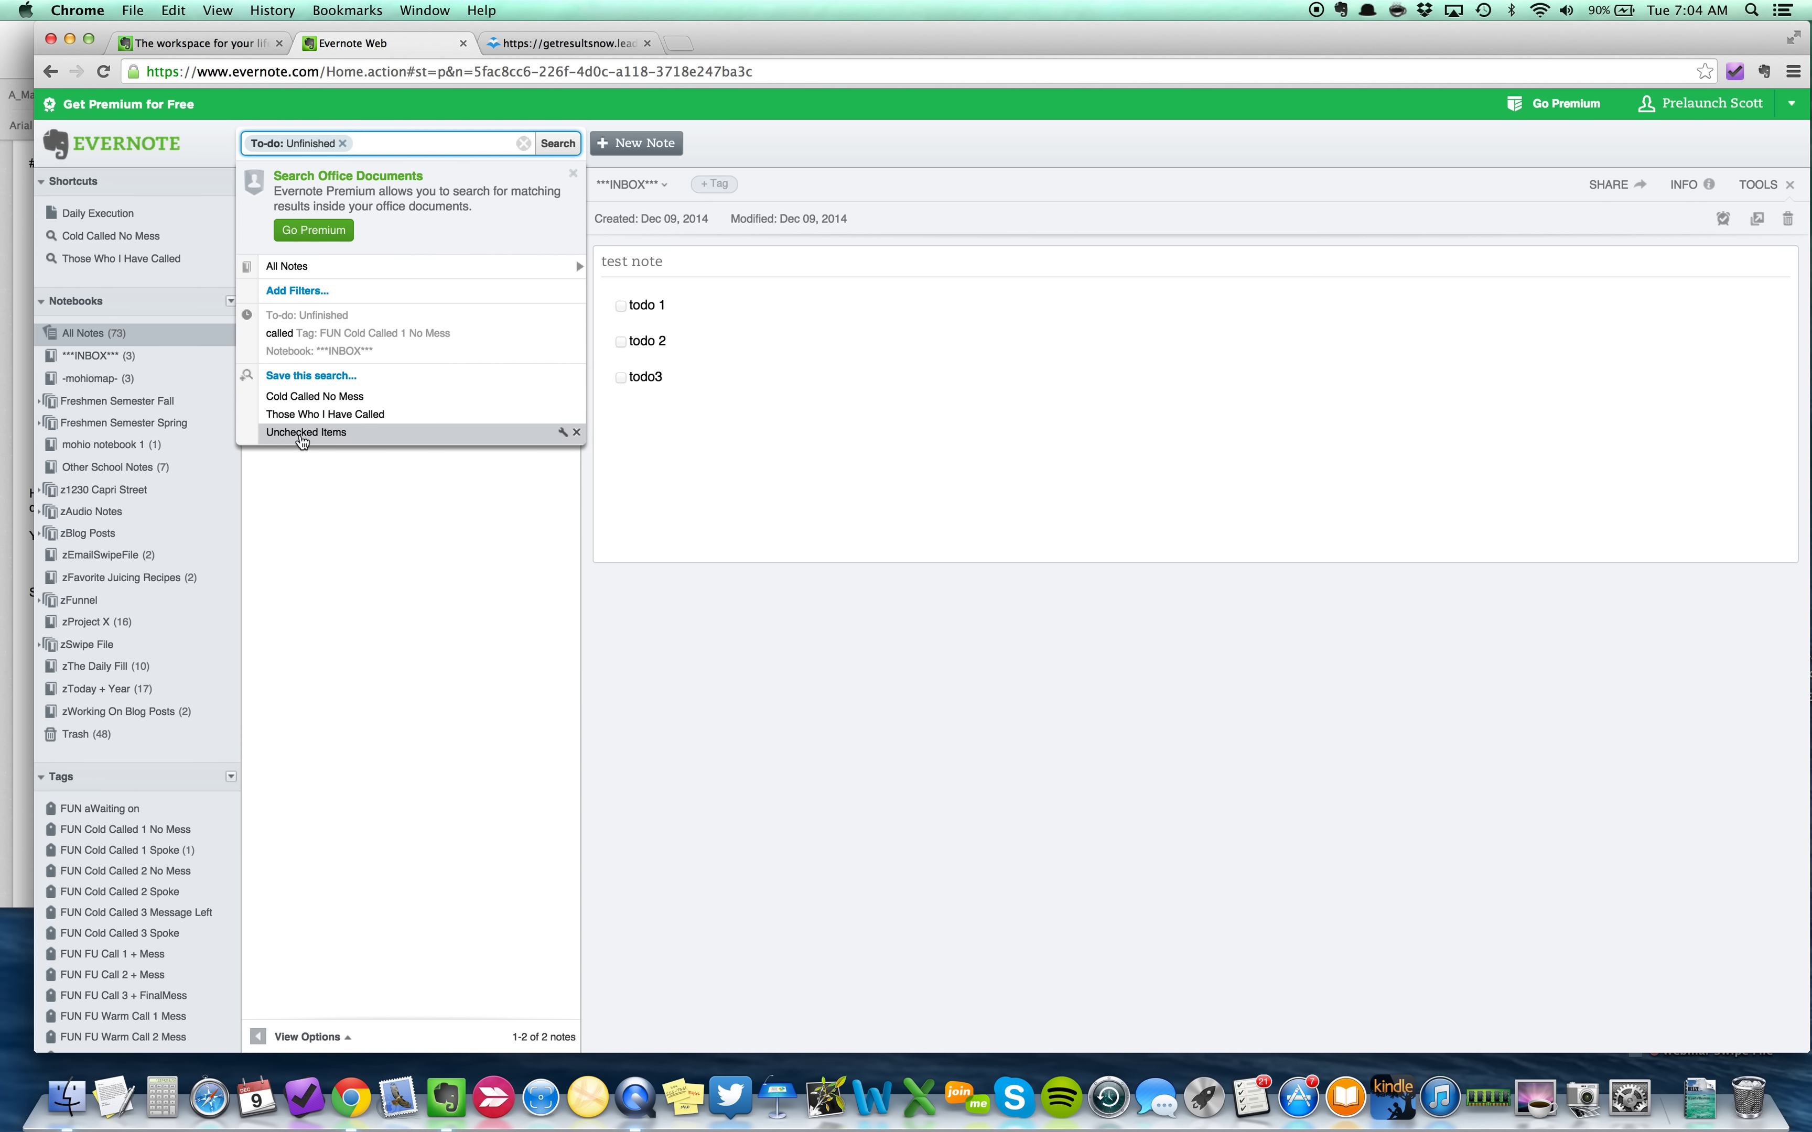
click(303, 435)
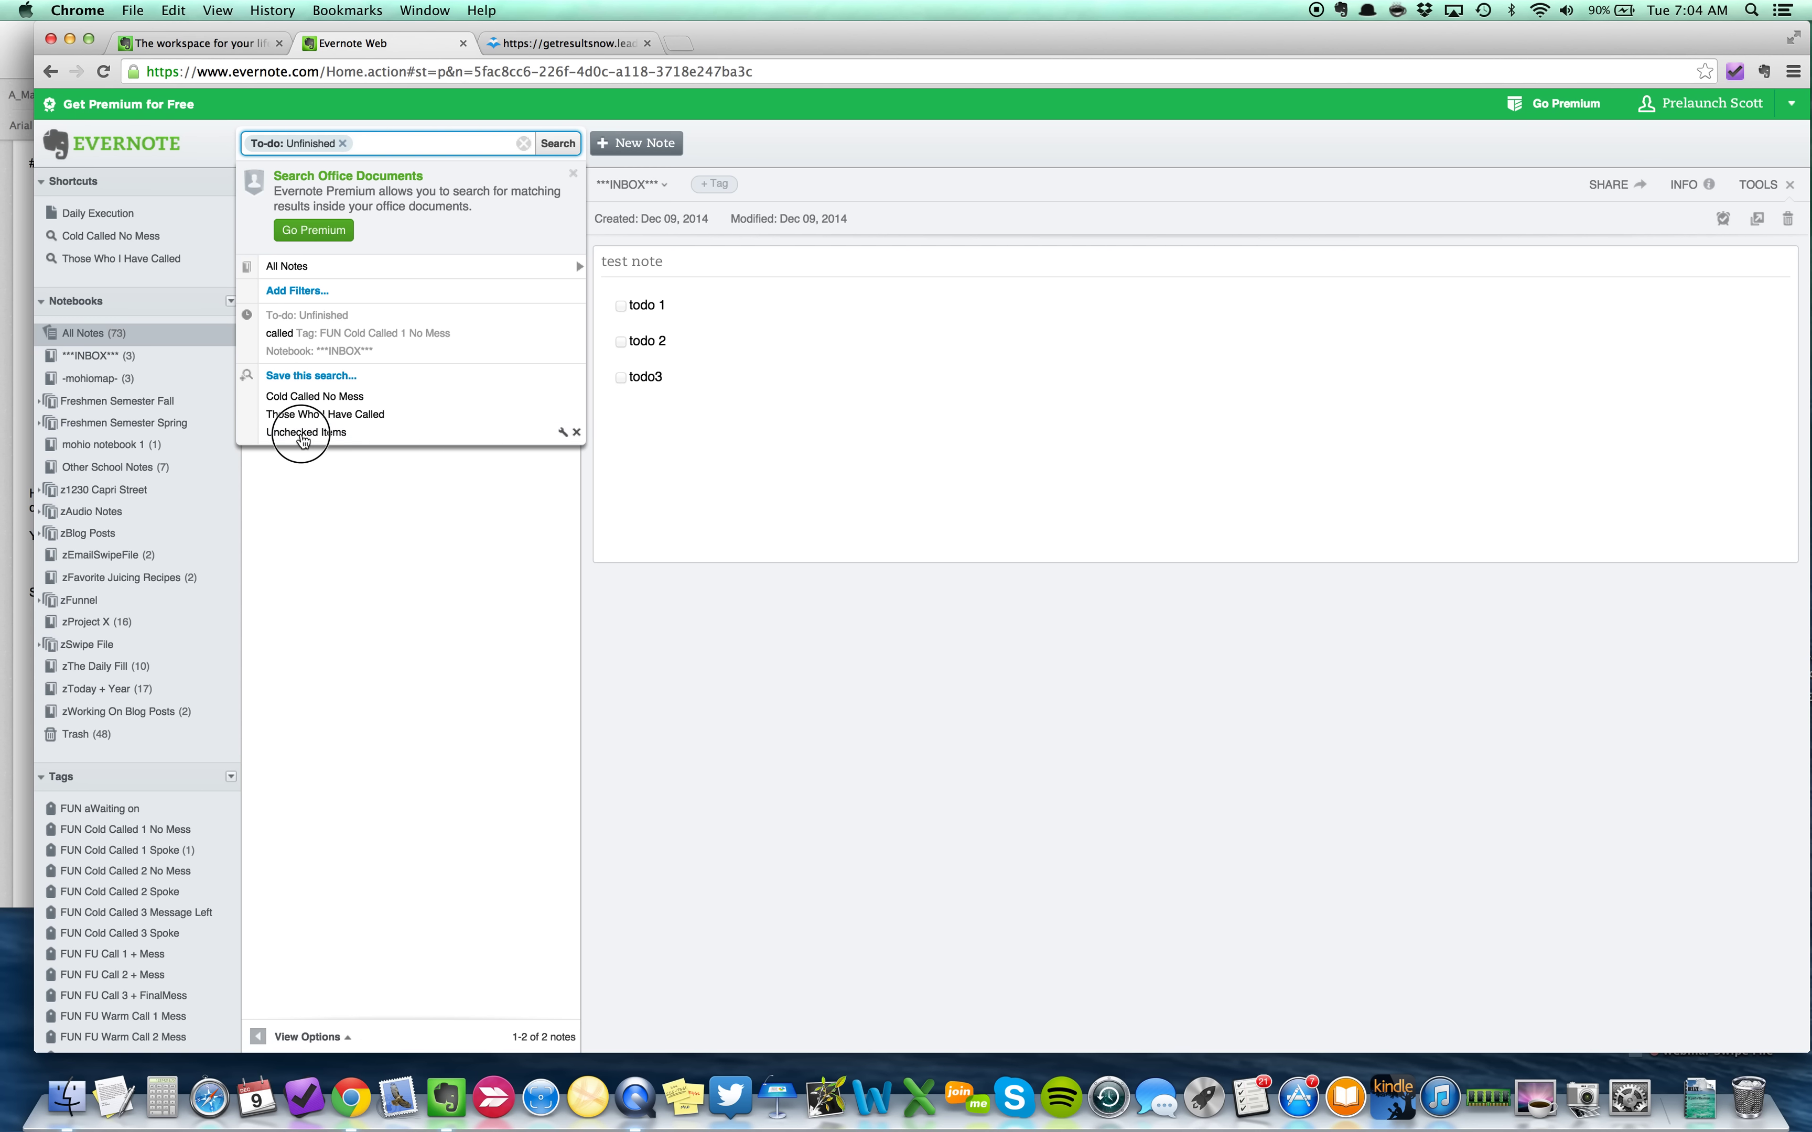
drag(302, 441, 119, 252)
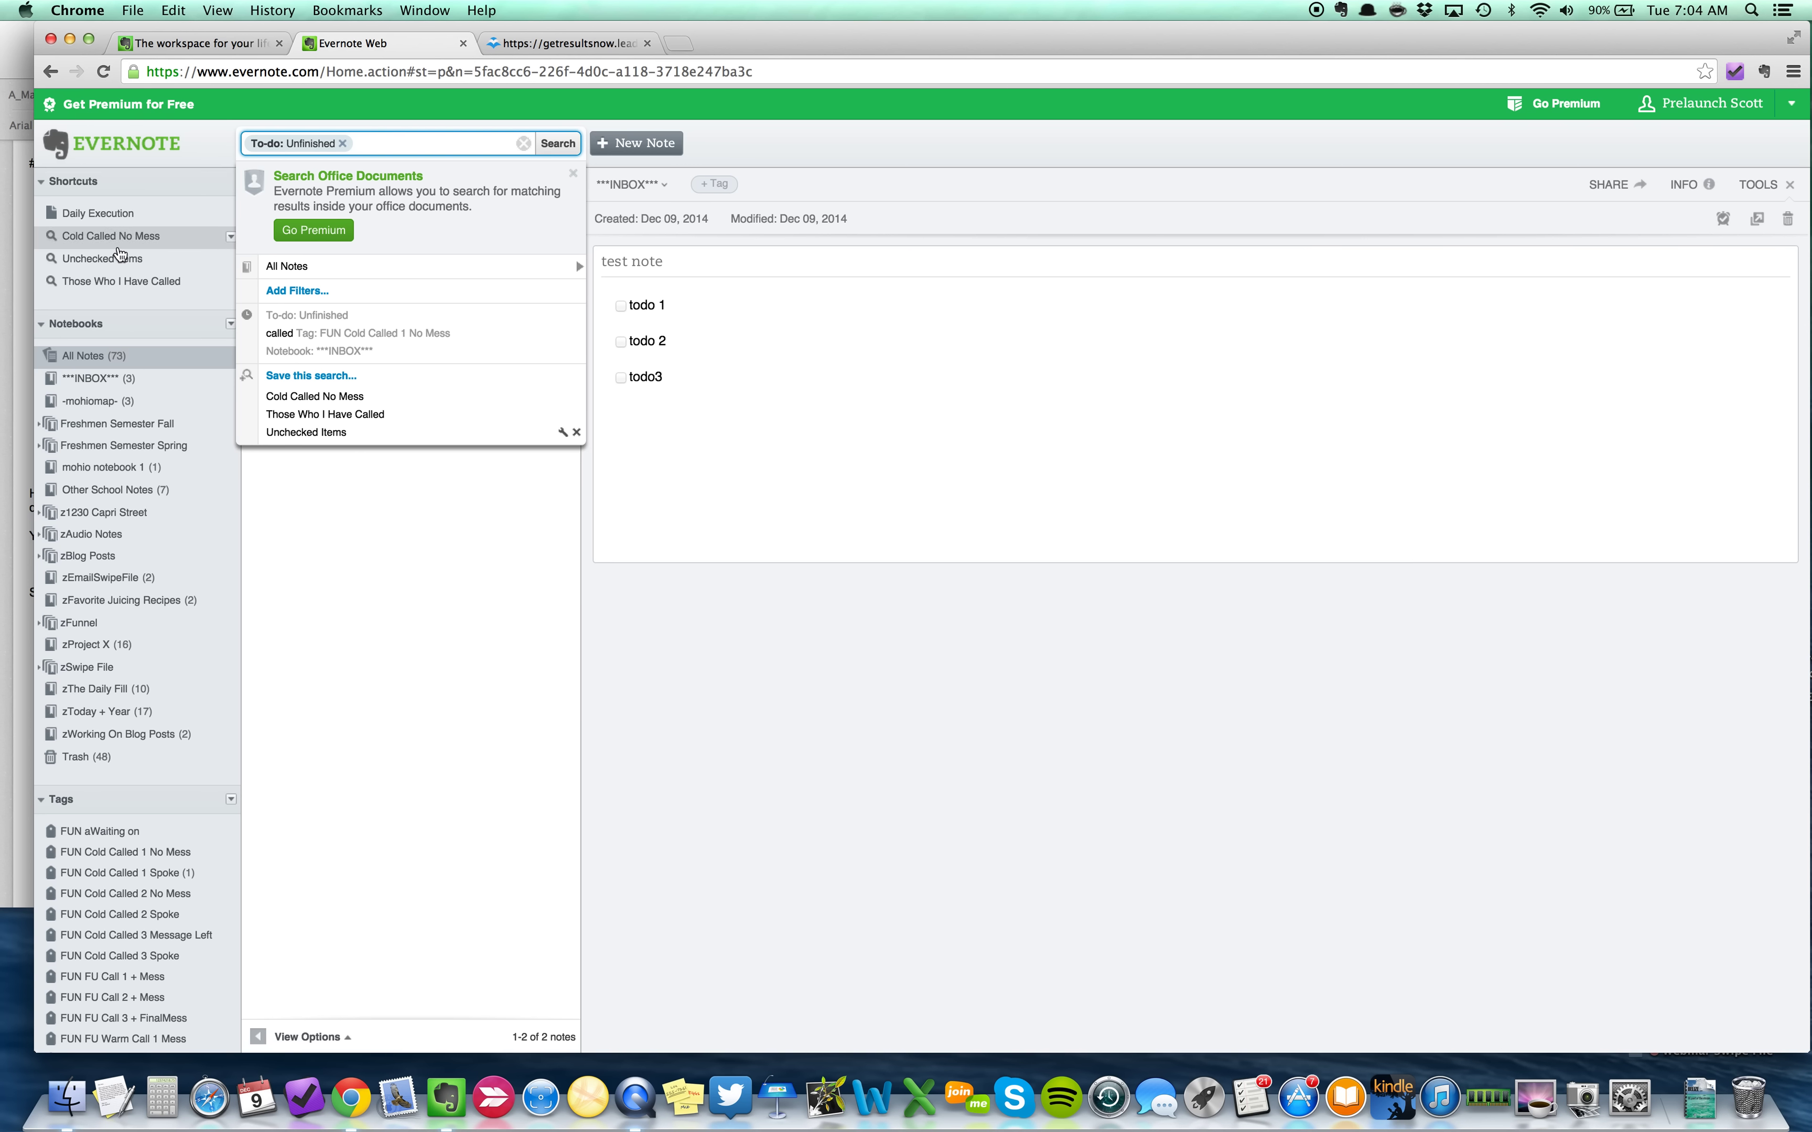
click(671, 354)
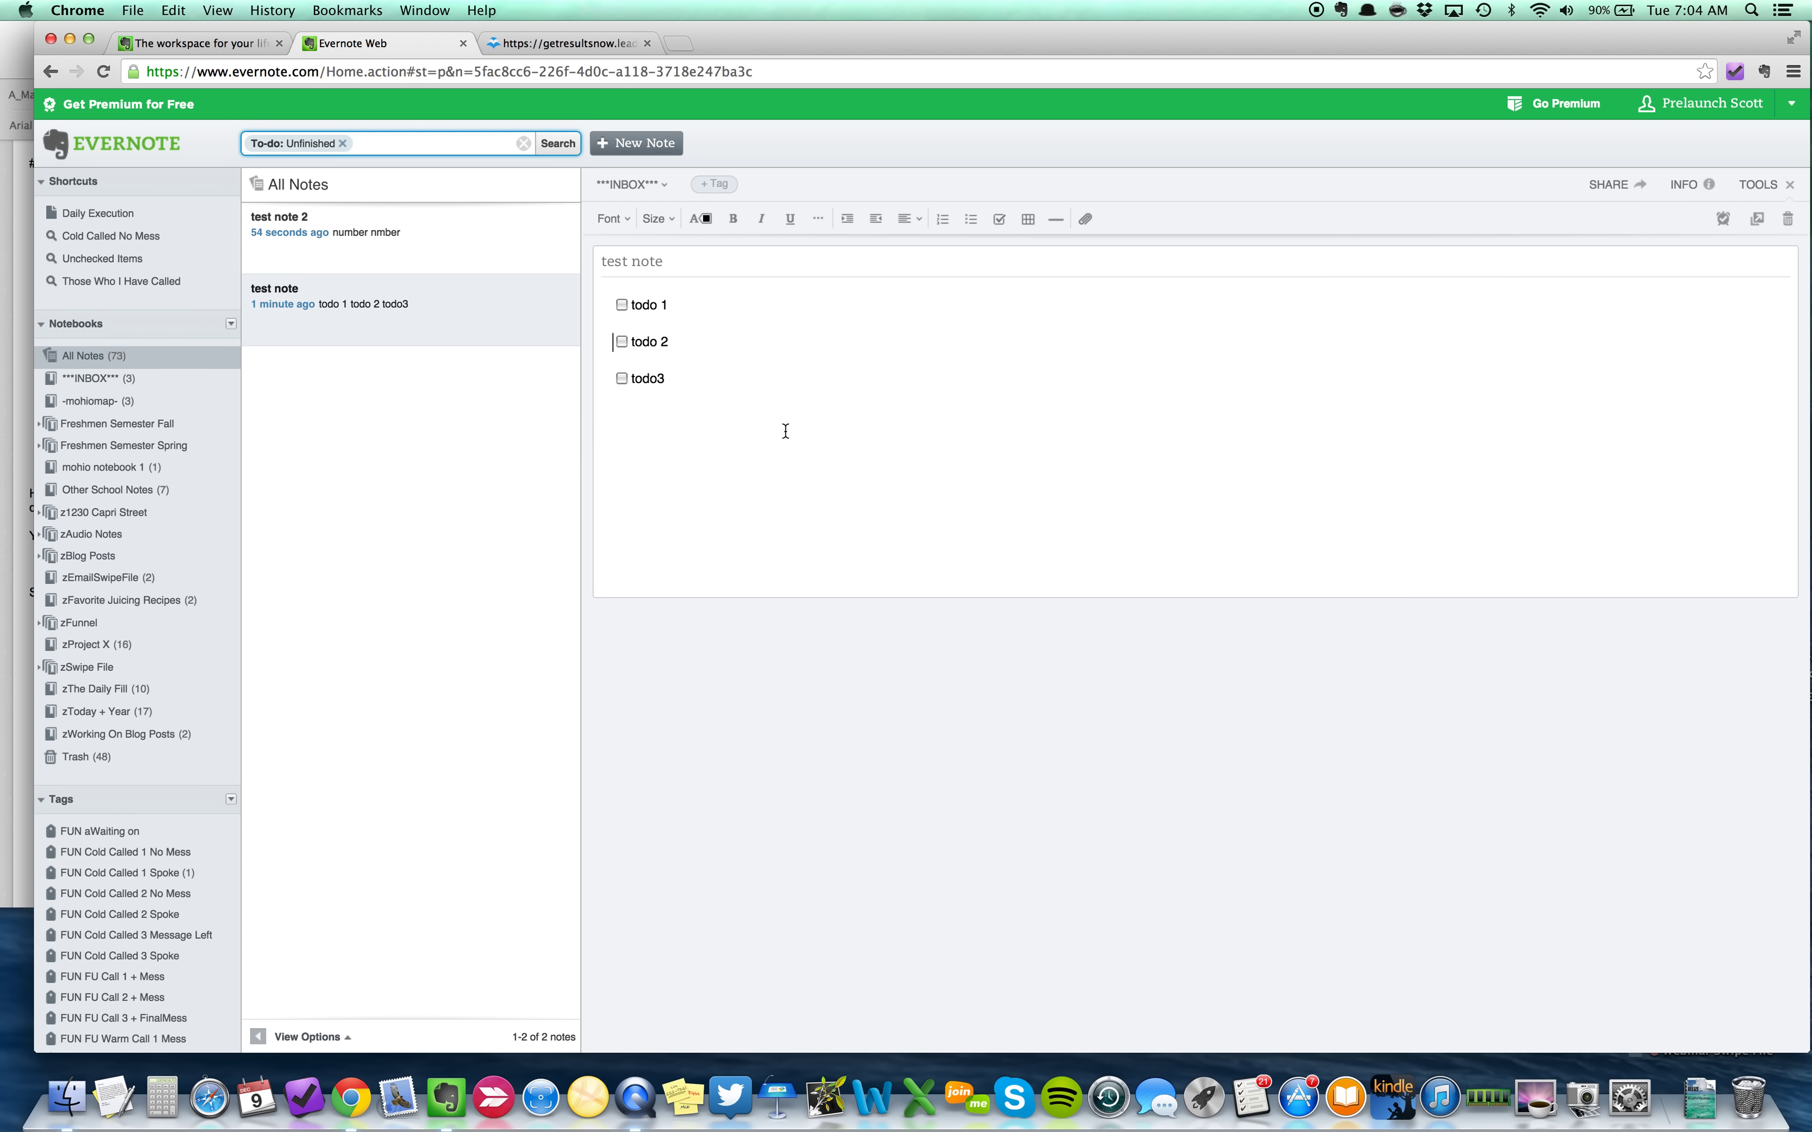
- Browse to the Other School Notes notebook and run the "Unchecked Items" search from its shortcut
click(89, 448)
click(89, 535)
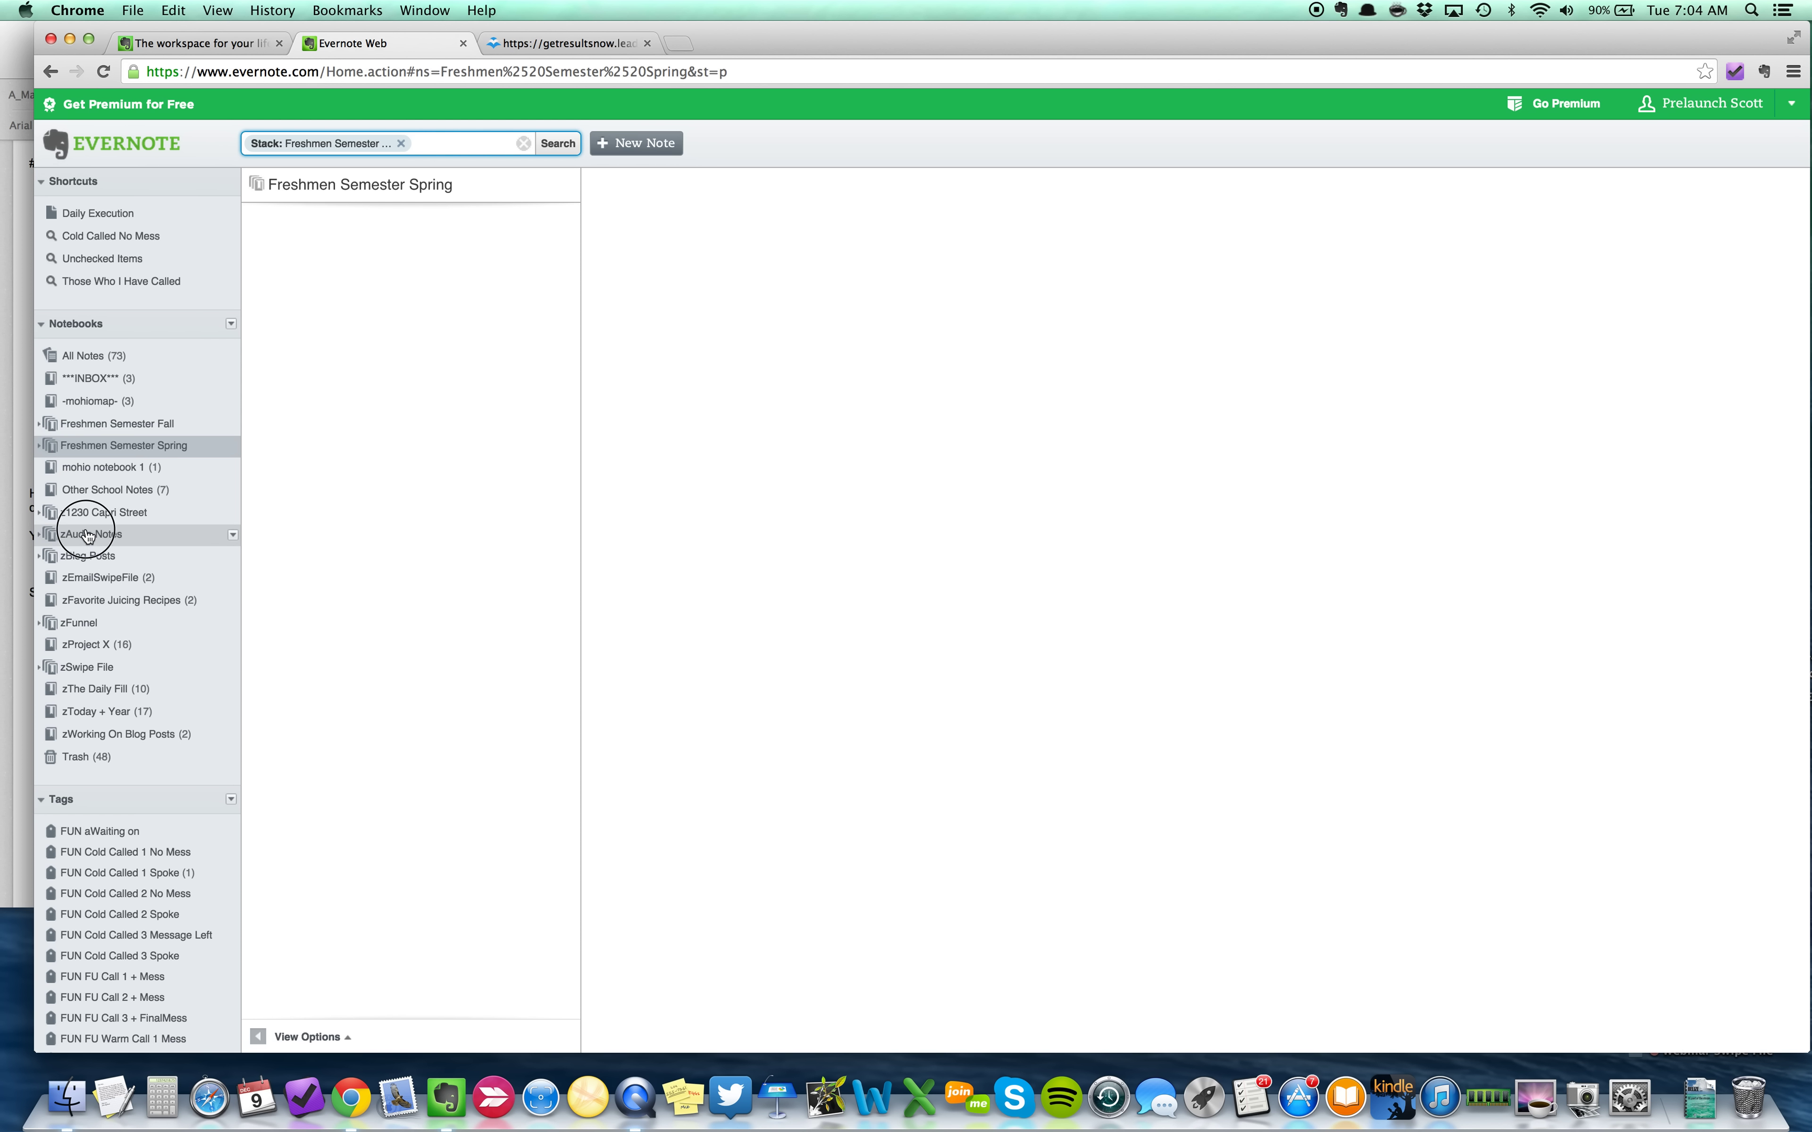
click(97, 489)
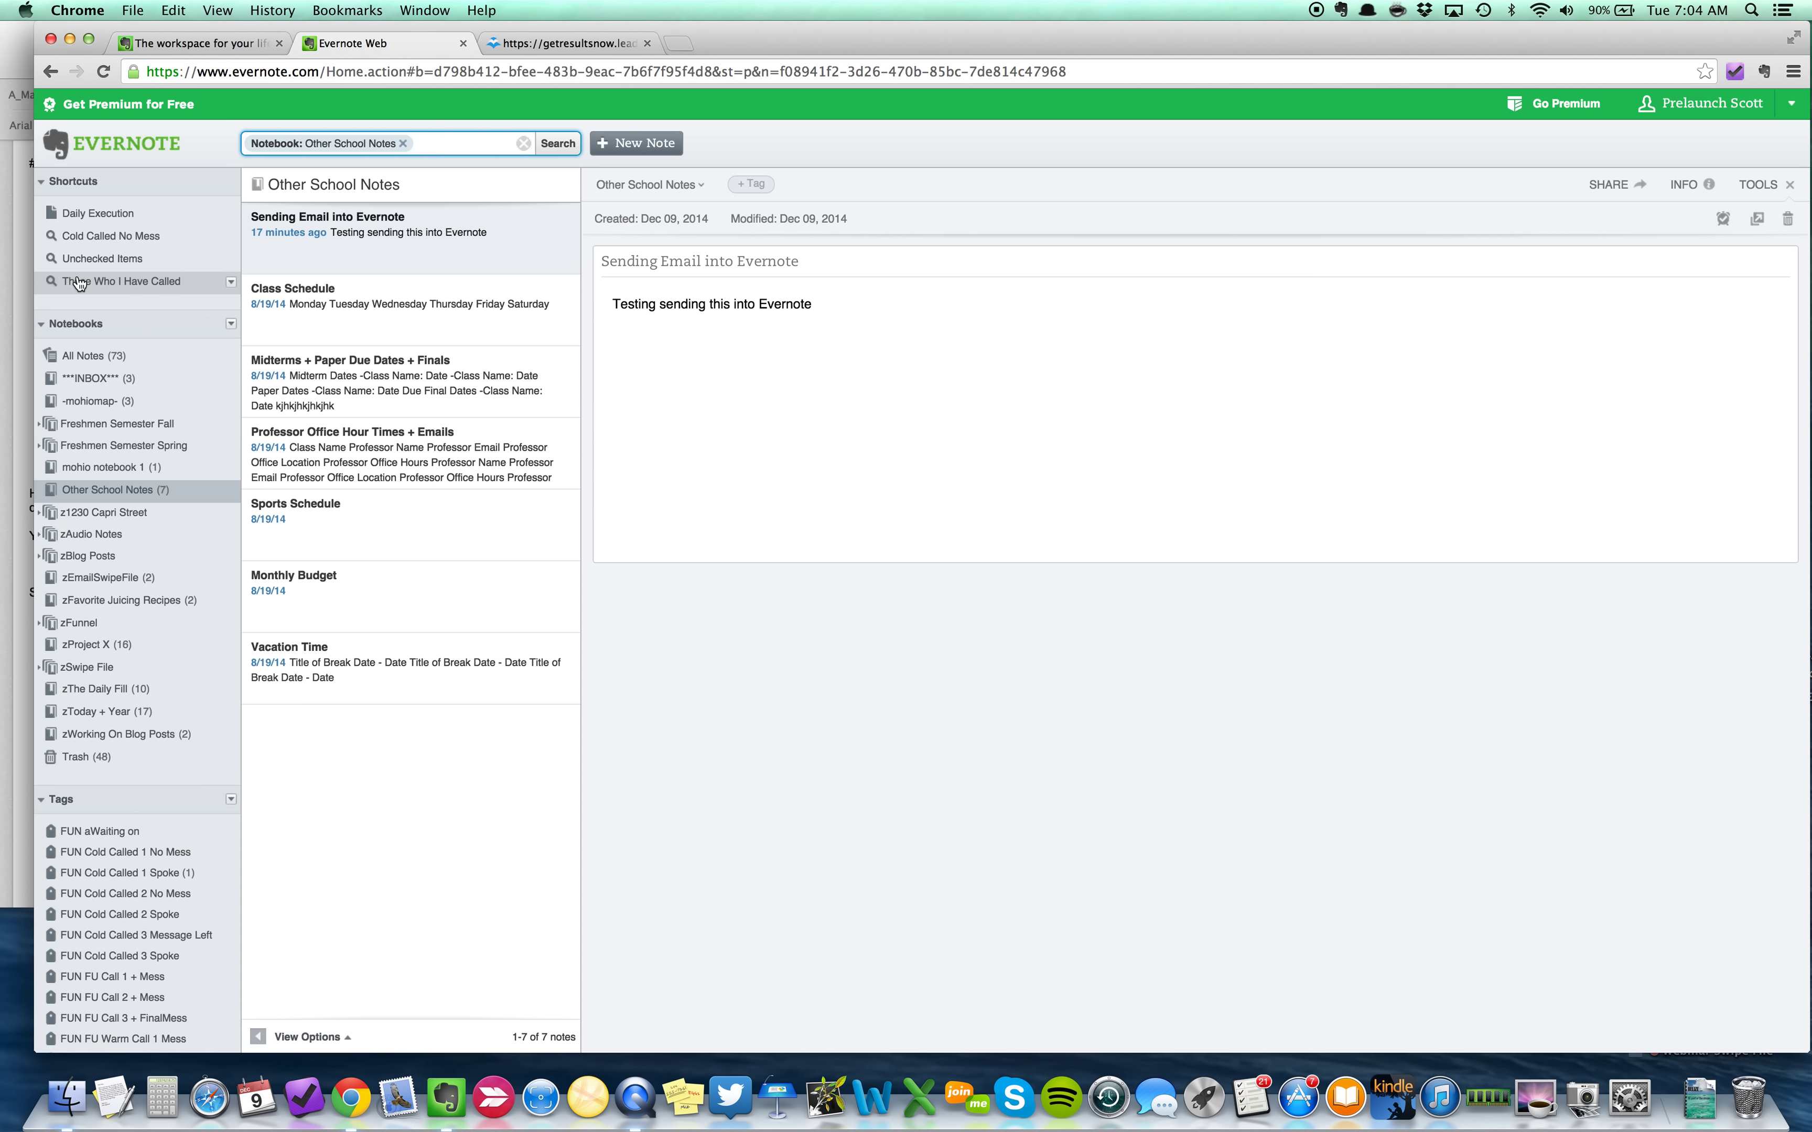
click(87, 259)
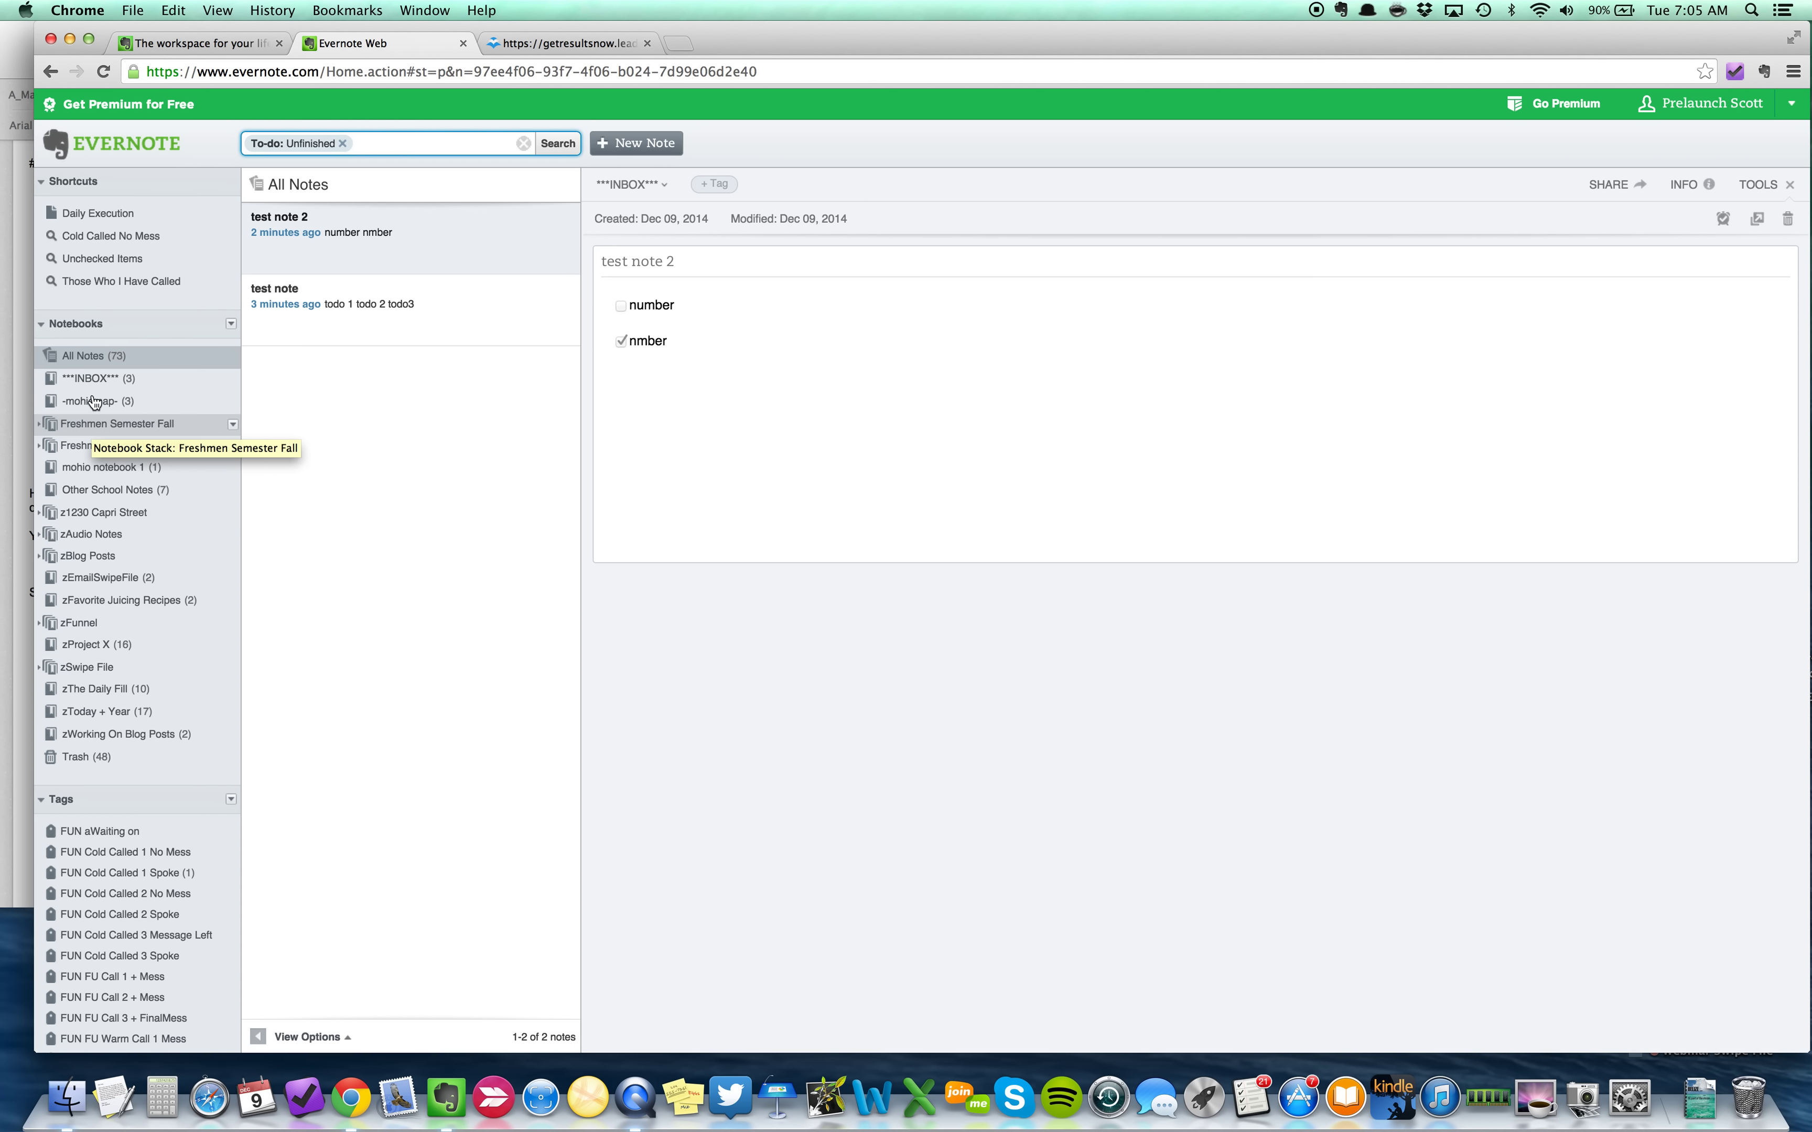
- Create a note titled "Work To Dos" in the ***INBOX*** notebook and go back to test note 2
click(98, 381)
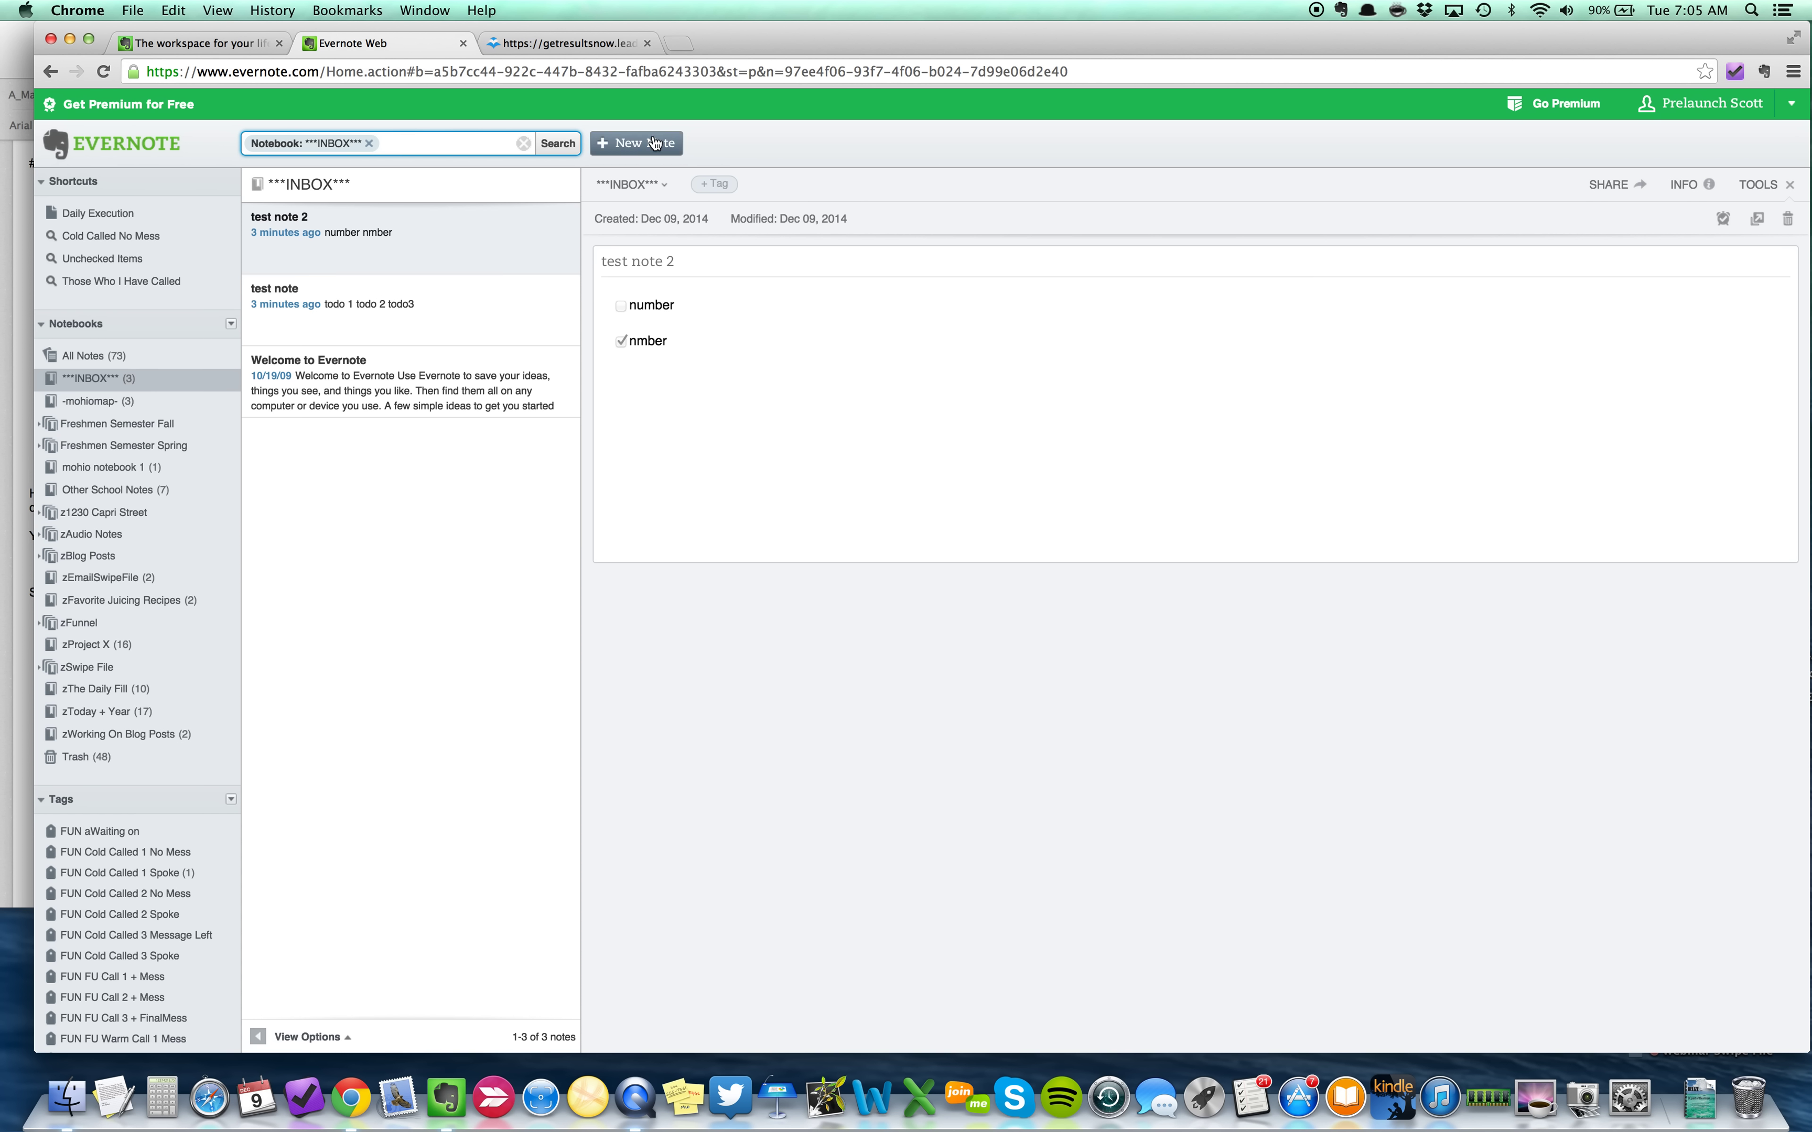
click(633, 148)
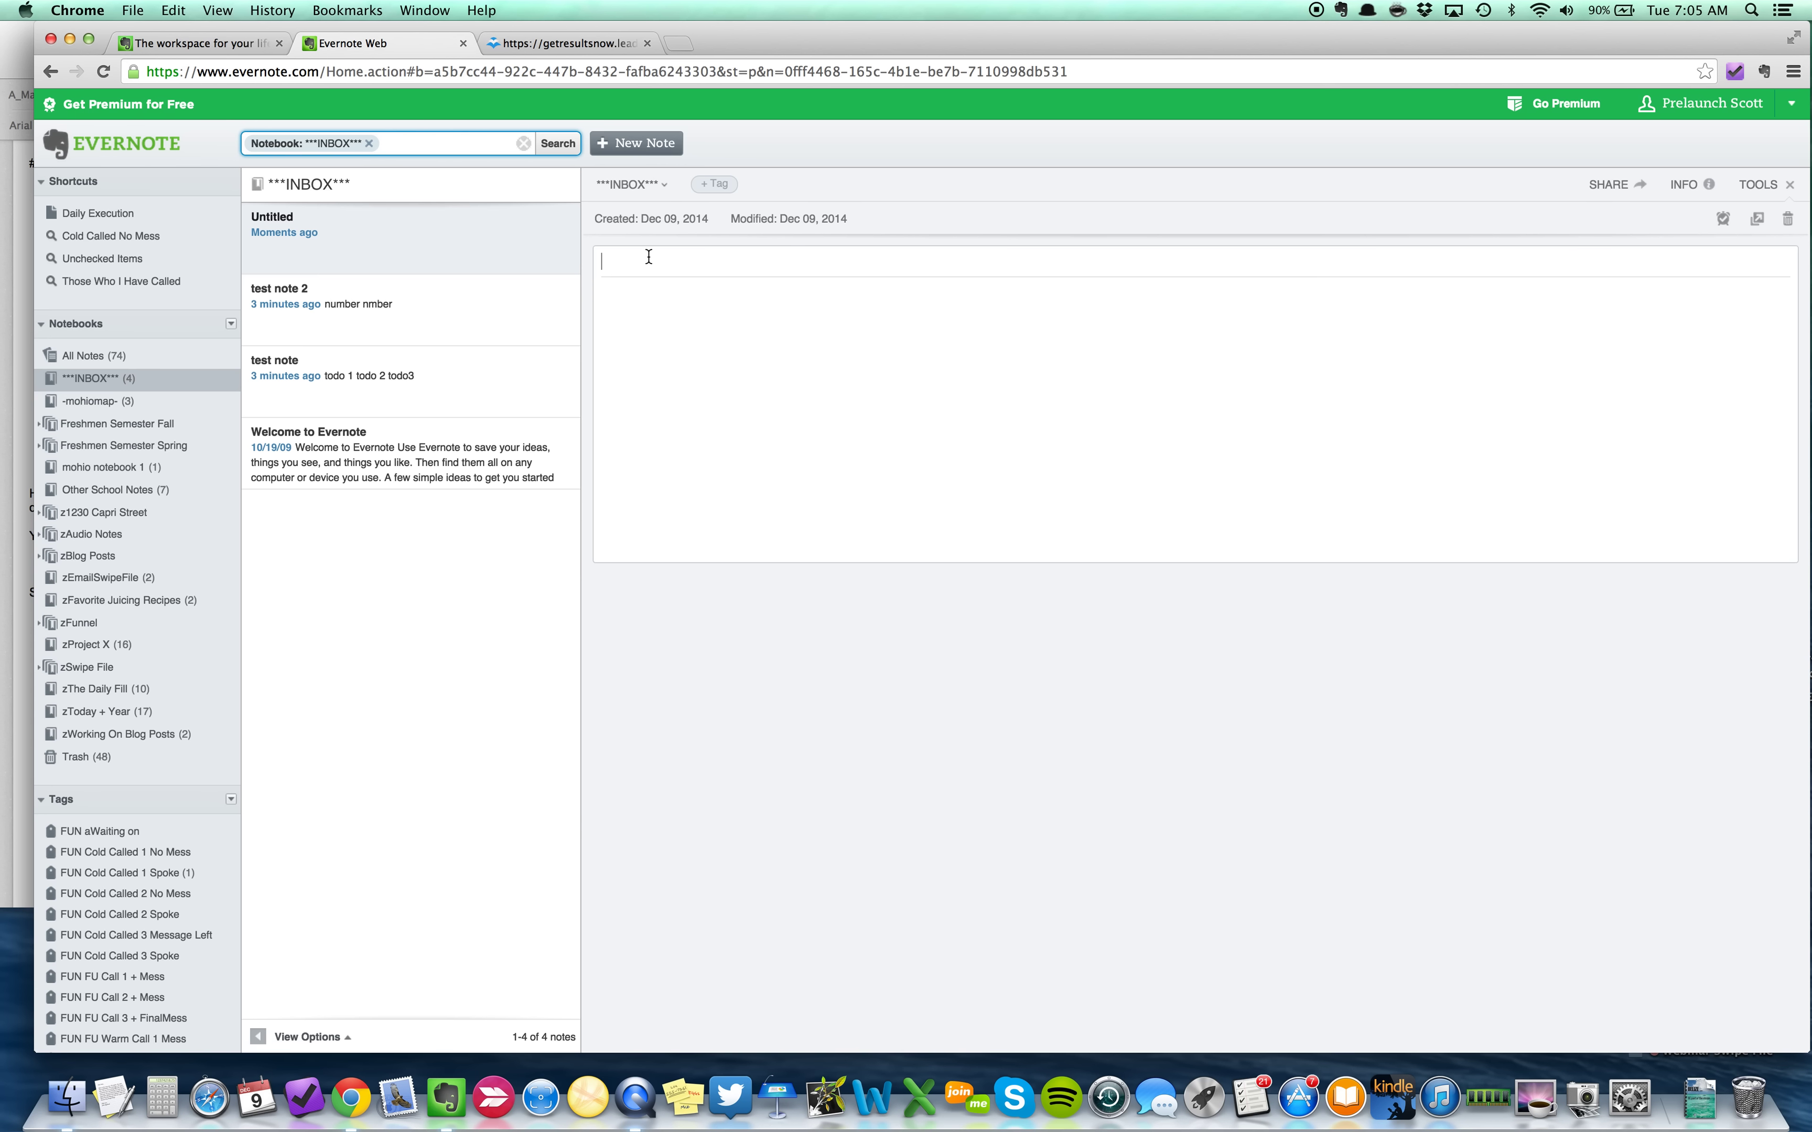
text(Work To Dos)
click(698, 366)
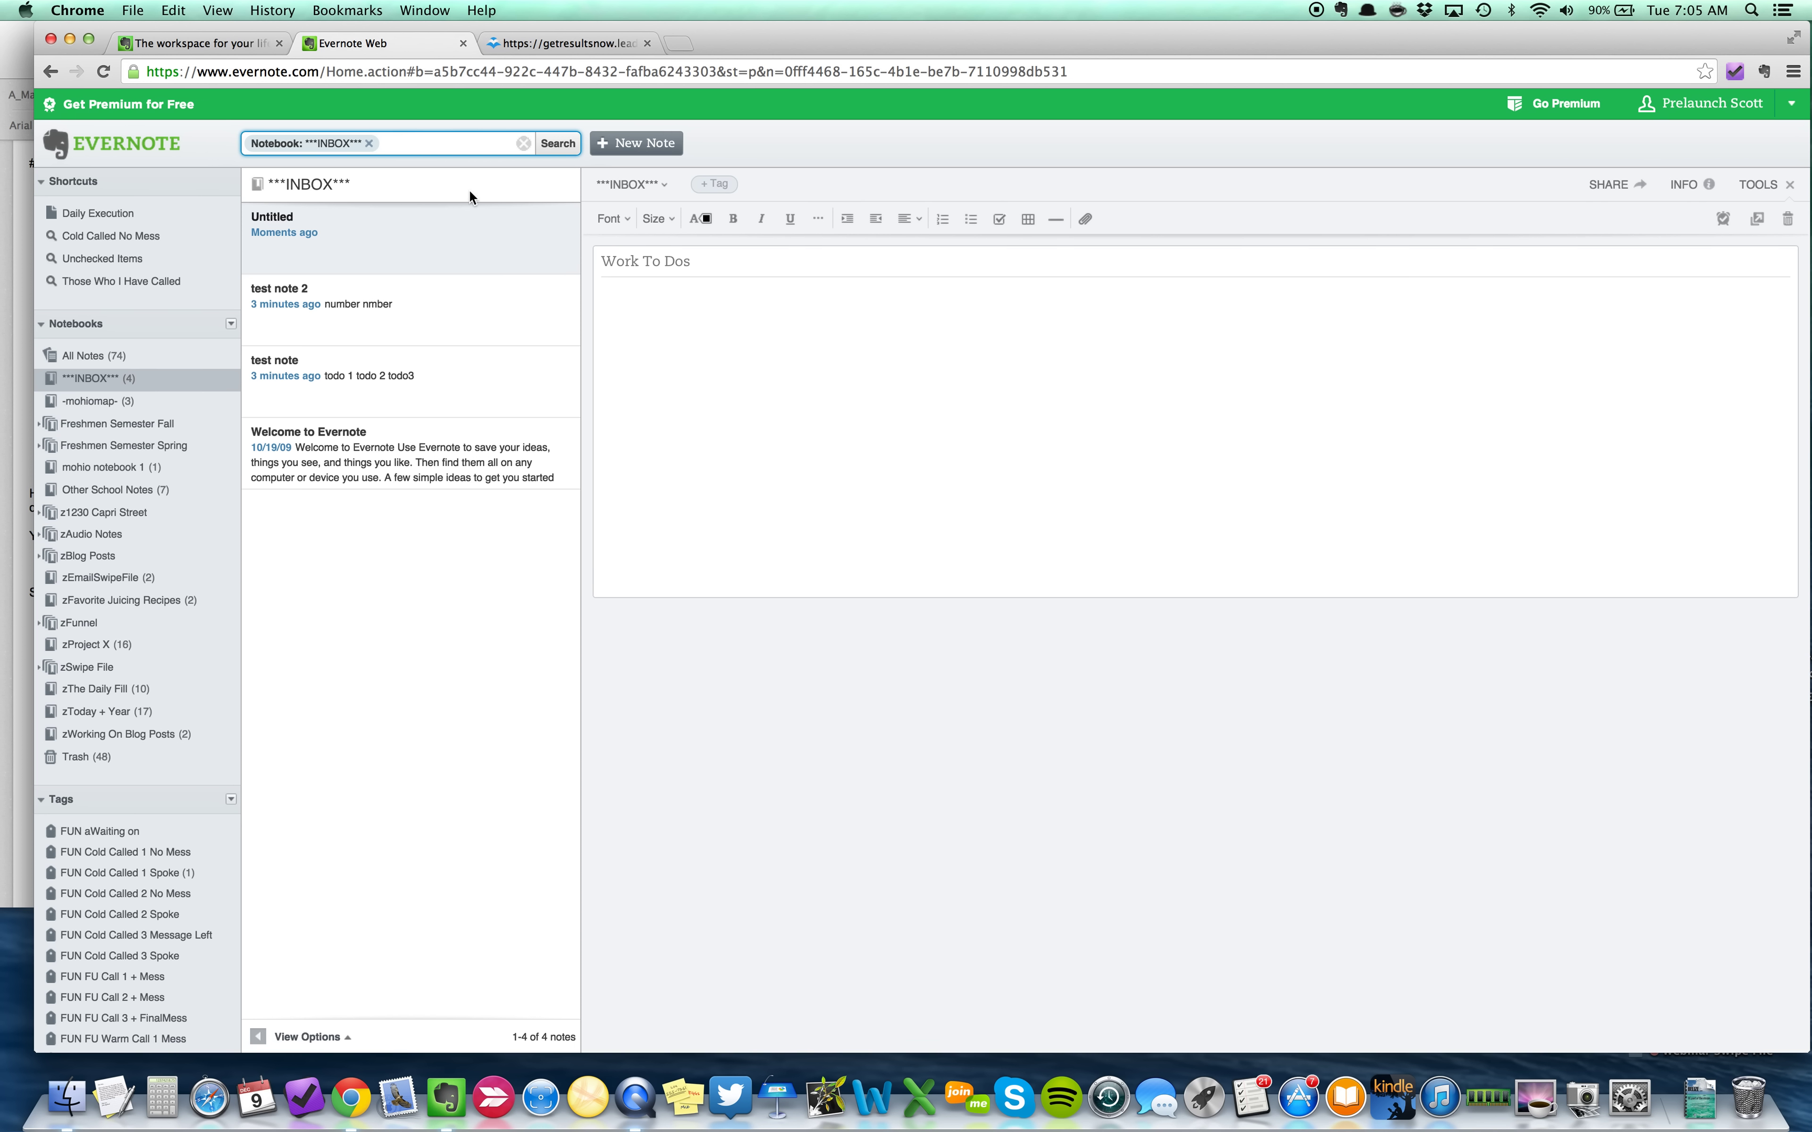
click(353, 307)
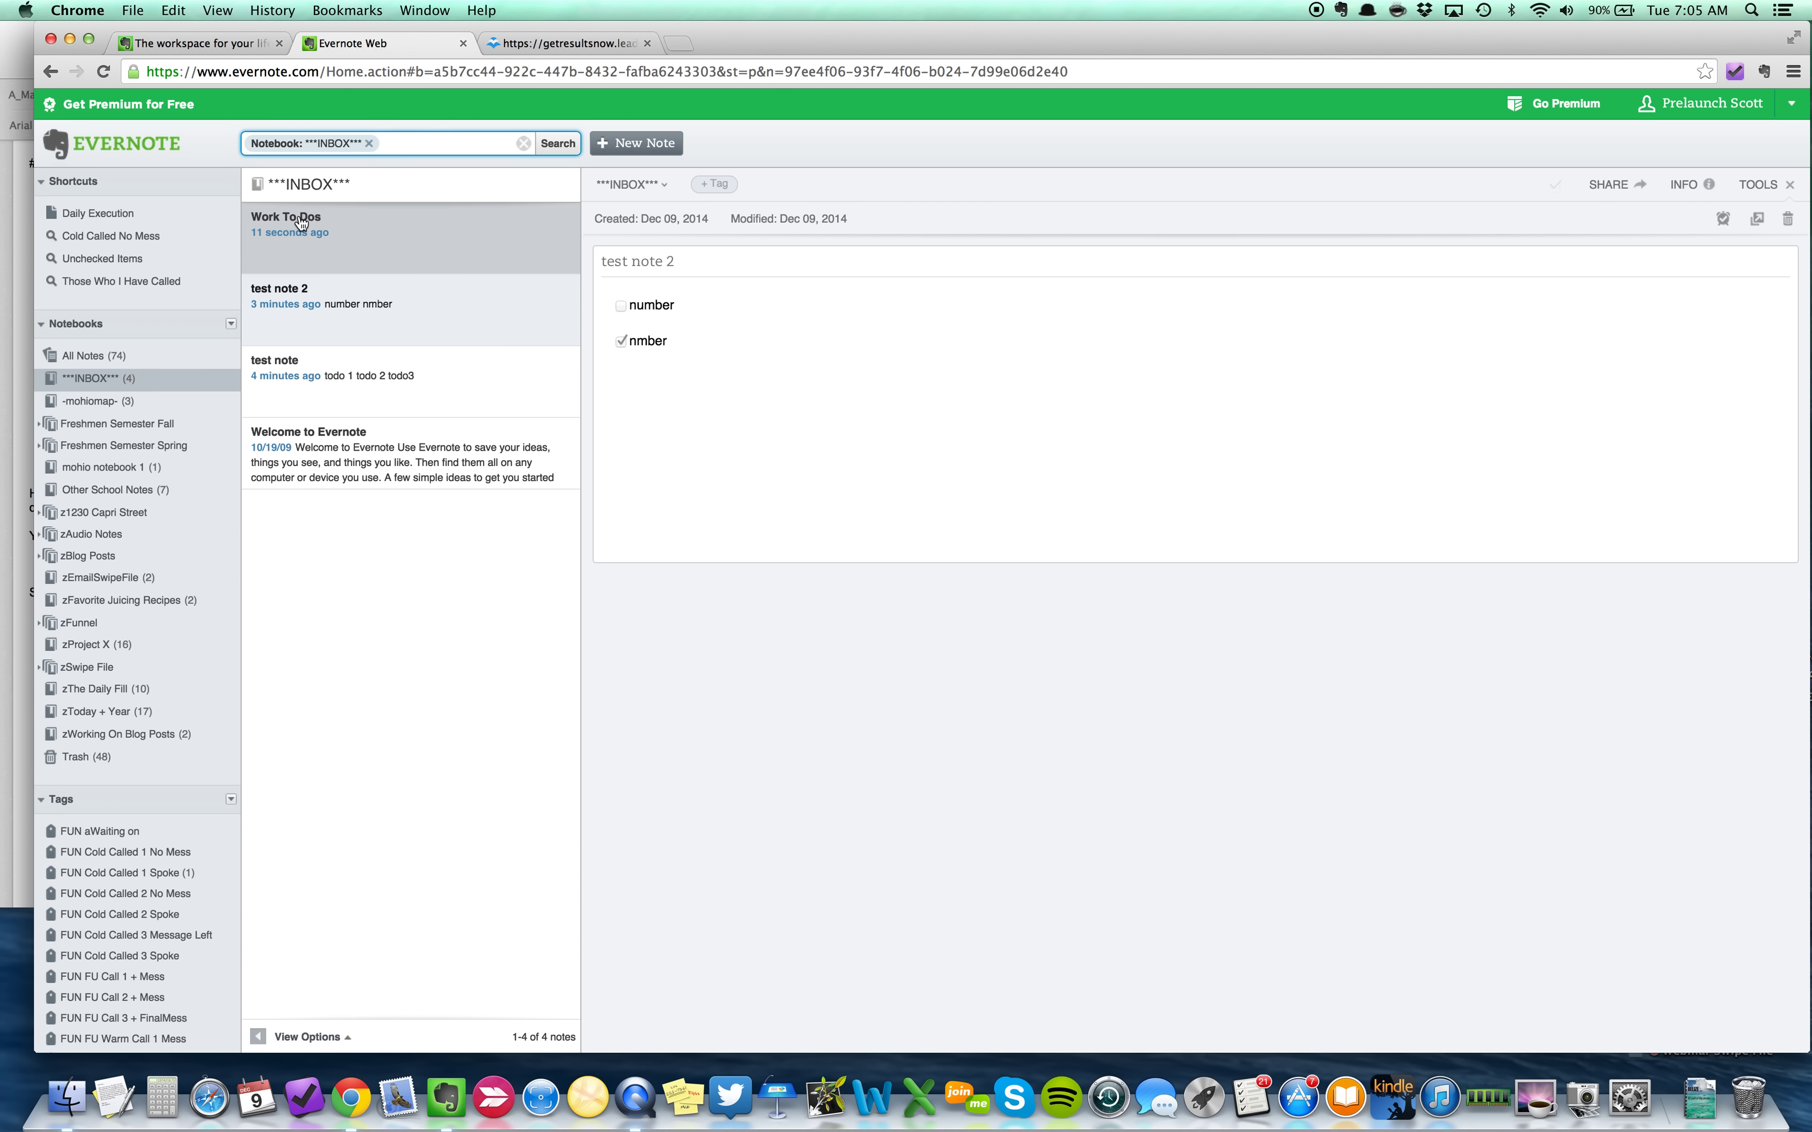
- Create another note titled "House To Dos" in the ***INBOX*** notebook
click(629, 147)
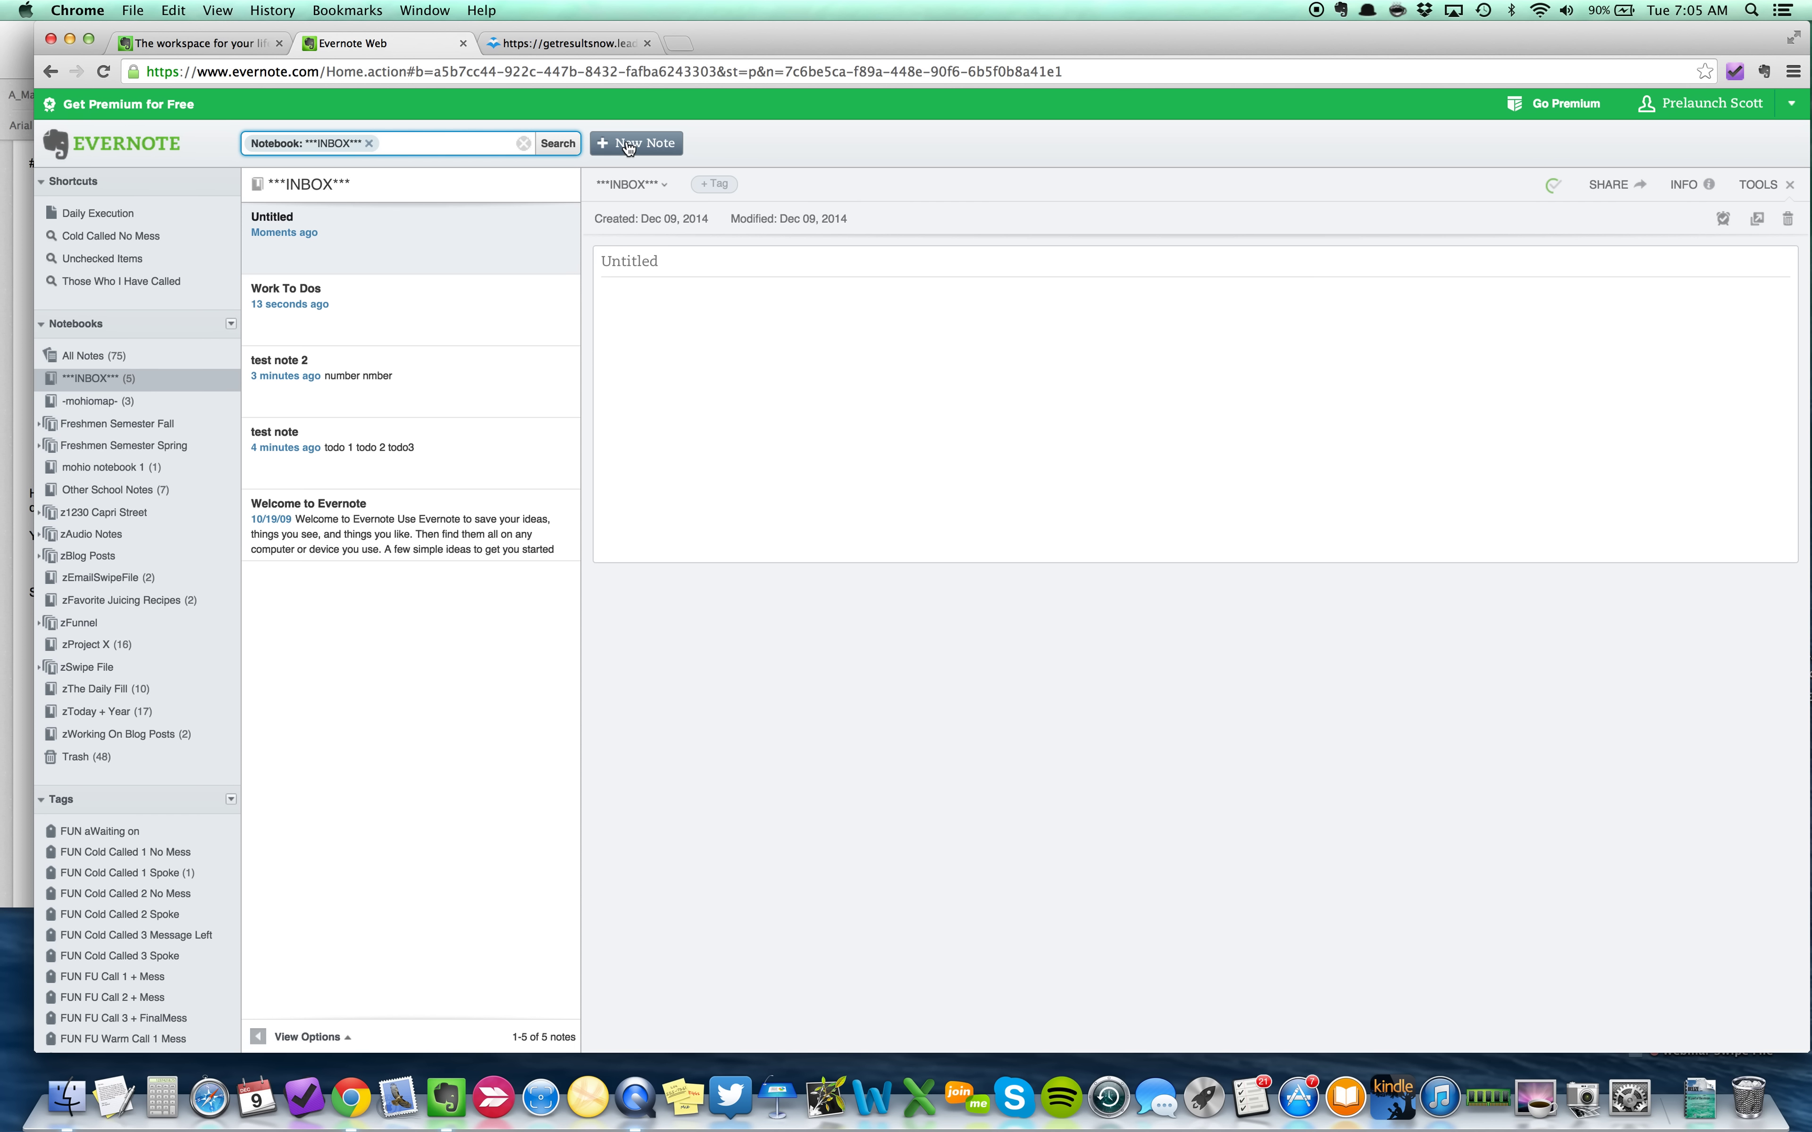
click(654, 265)
text(House To Dos)
key(Return)
- Add an unchecked checkbox item "file report to boss" to the Work To Dos note
click(405, 299)
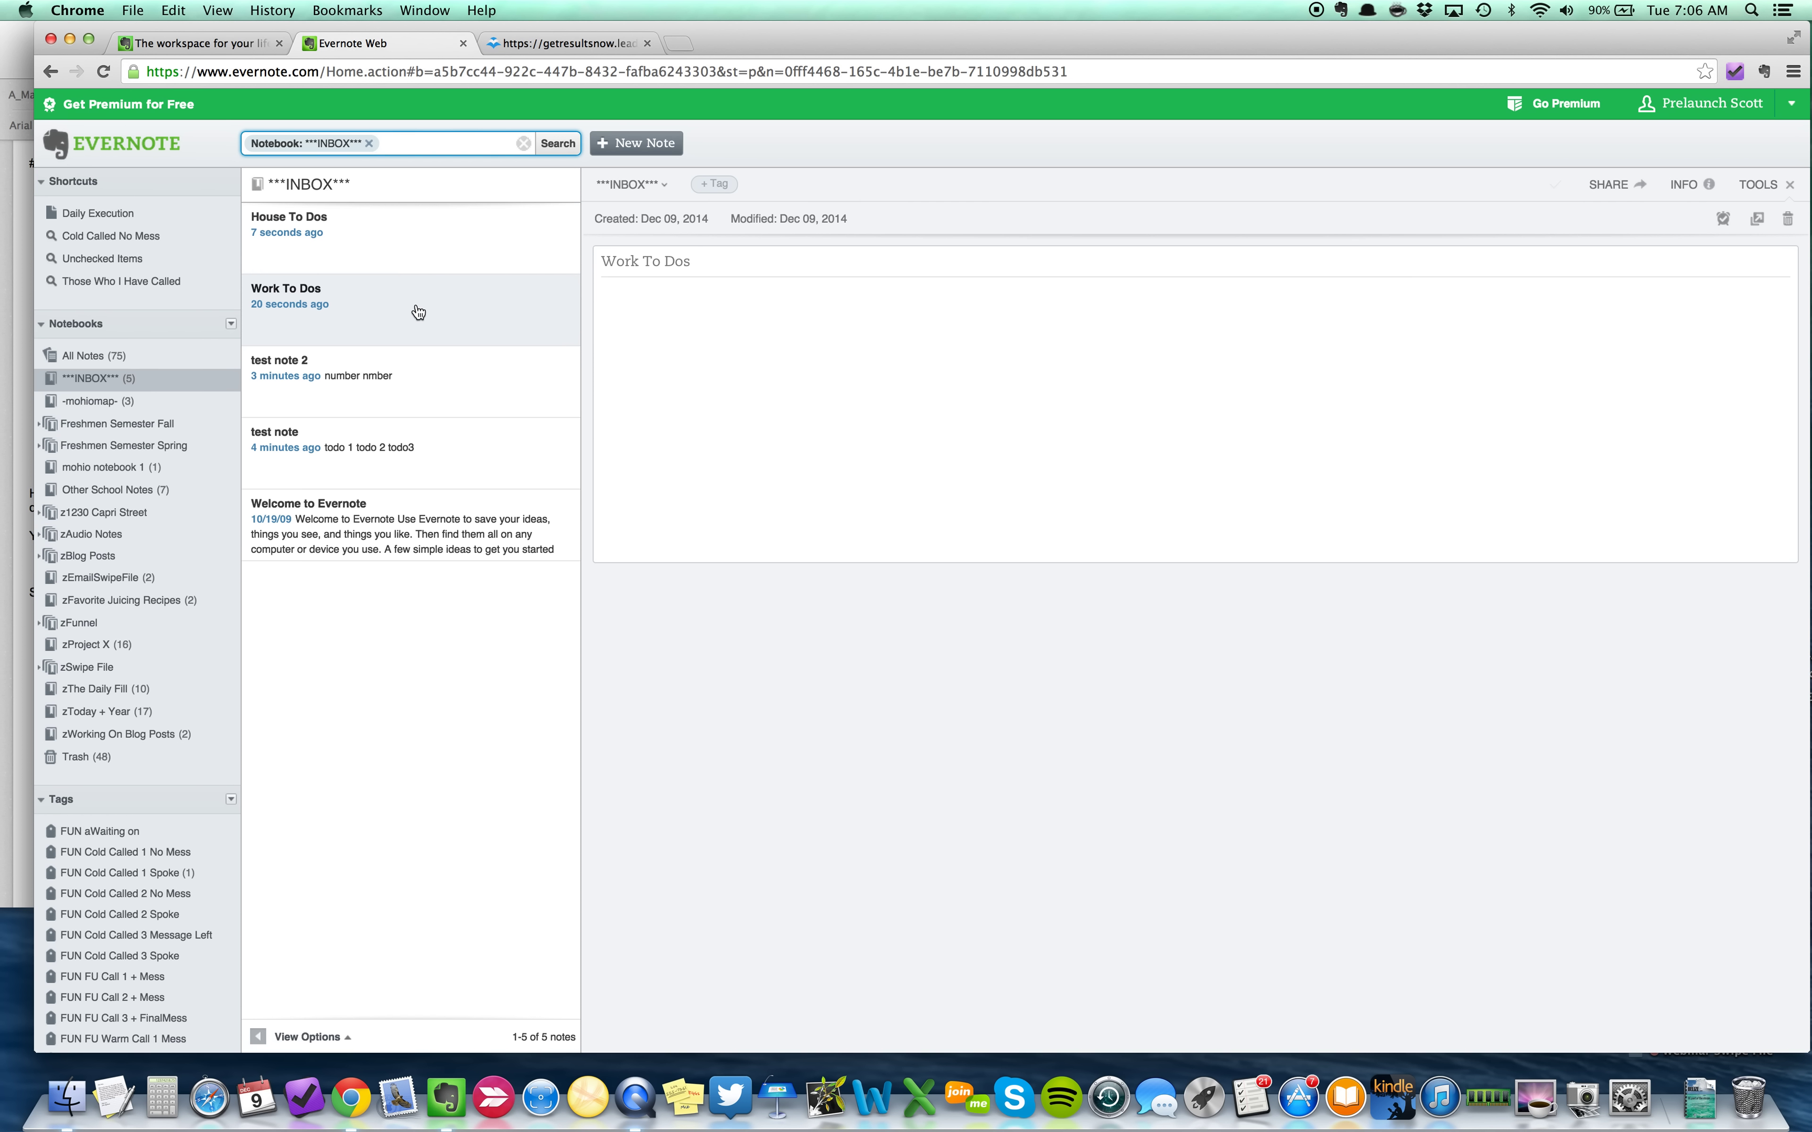
click(705, 313)
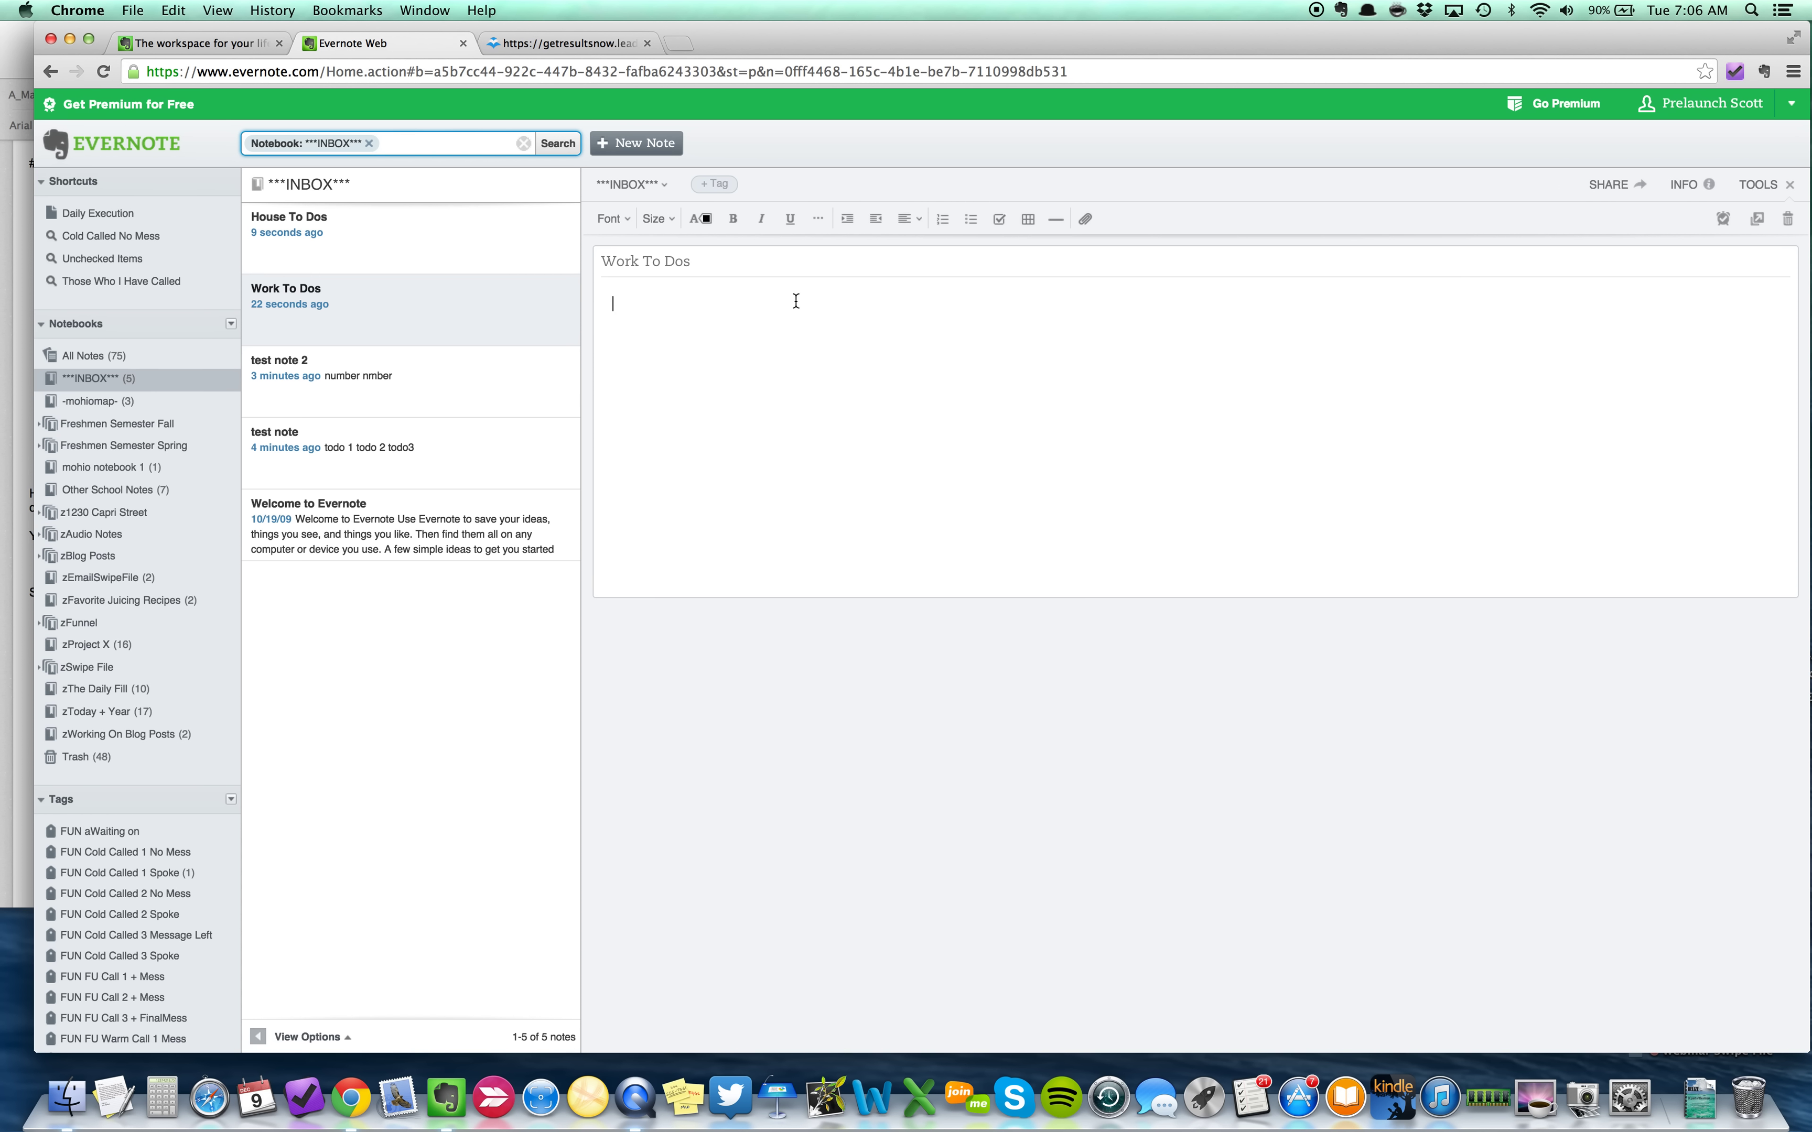
click(999, 219)
text(file report to boxx)
key(BackSpace)
key(BackSpace)
text(ss)
- Add an unchecked checkbox item "clean kitchen by December 31" to the House To Dos note
click(470, 258)
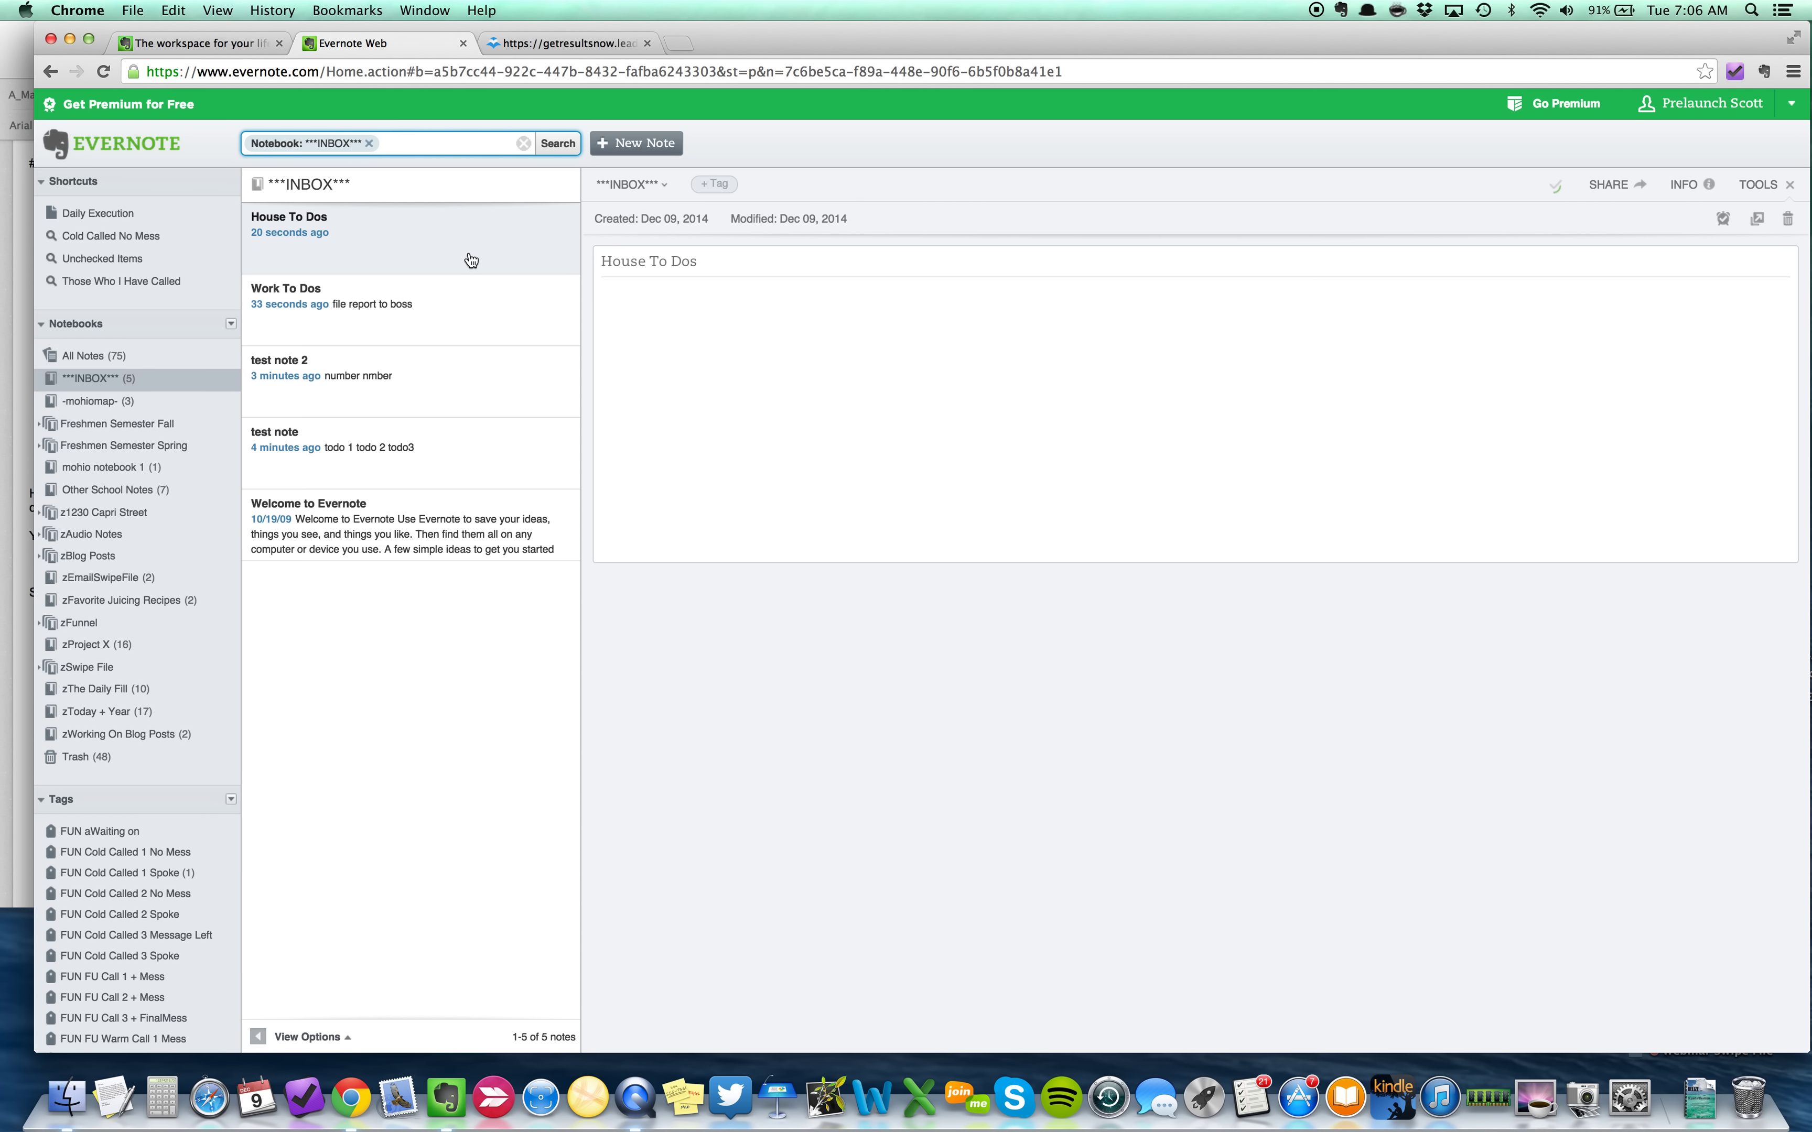
click(709, 292)
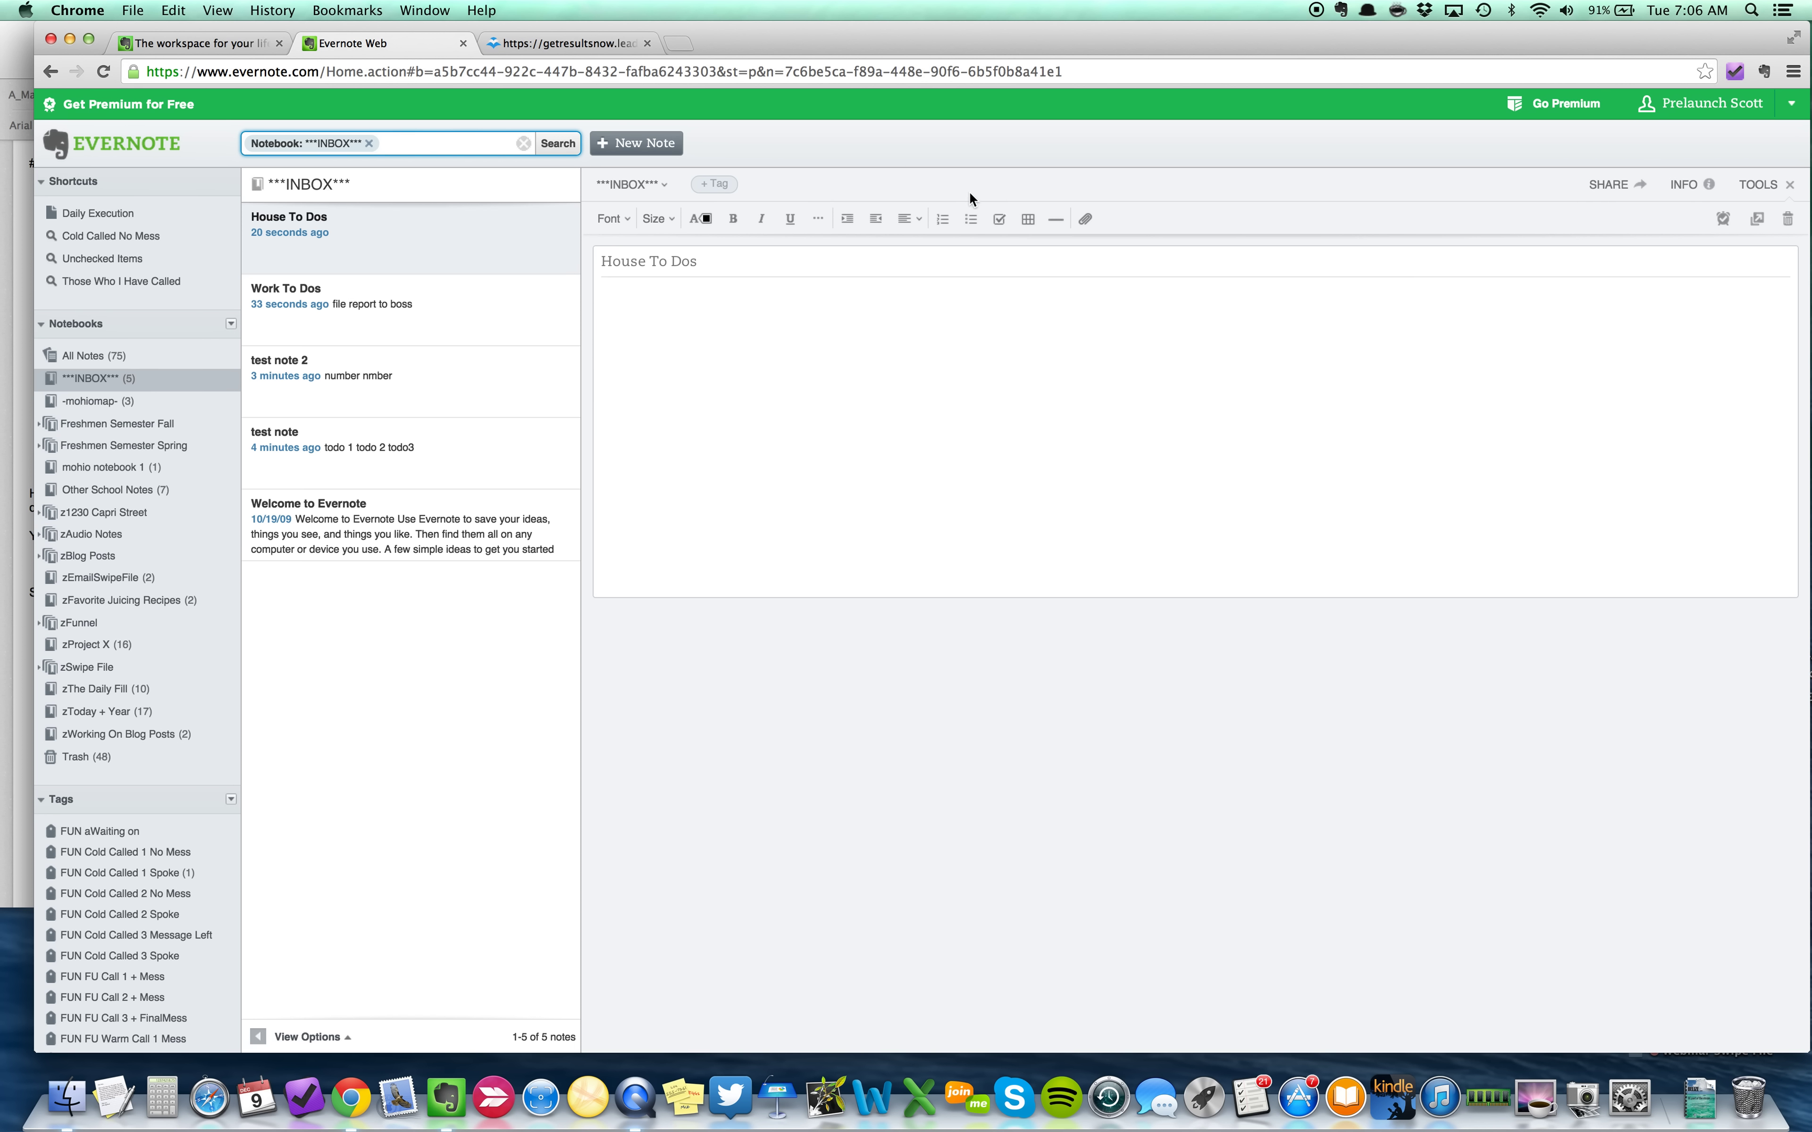
click(998, 219)
text(clean kitchen by December 31)
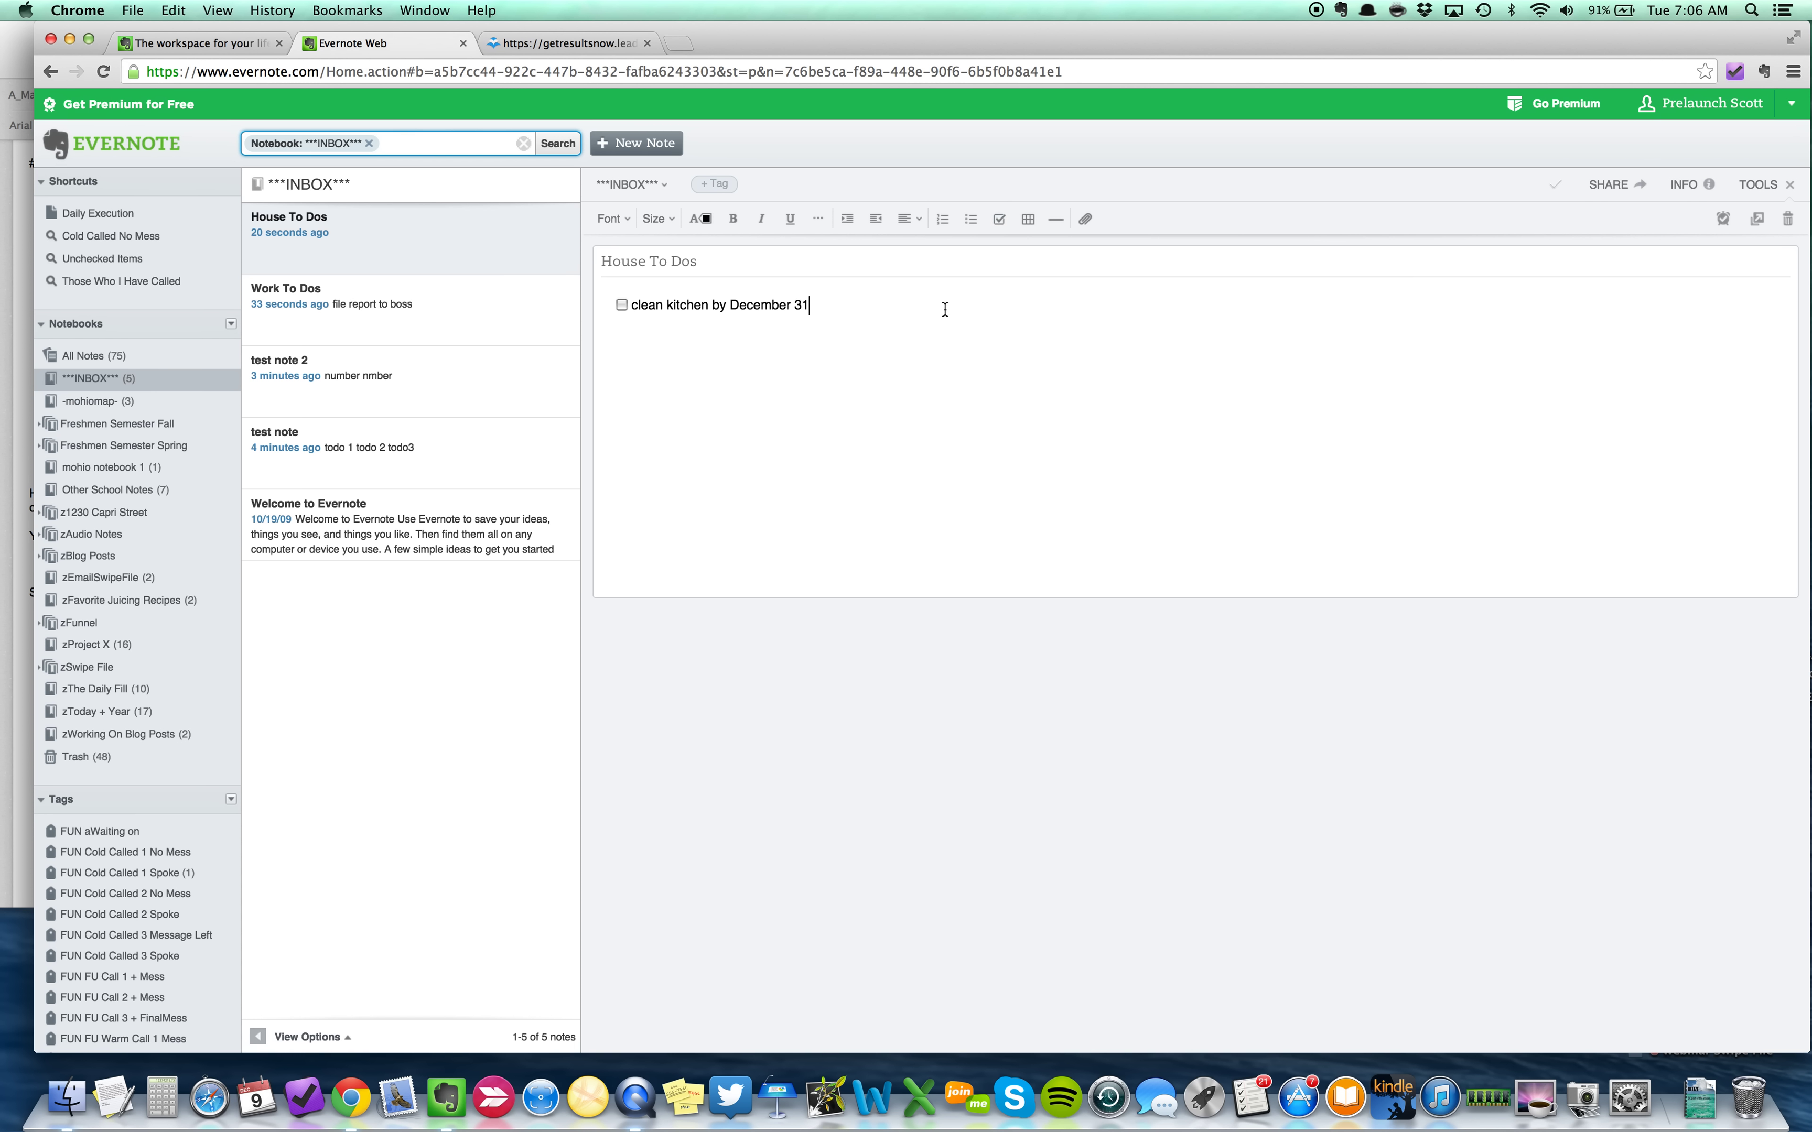
click(521, 303)
click(418, 224)
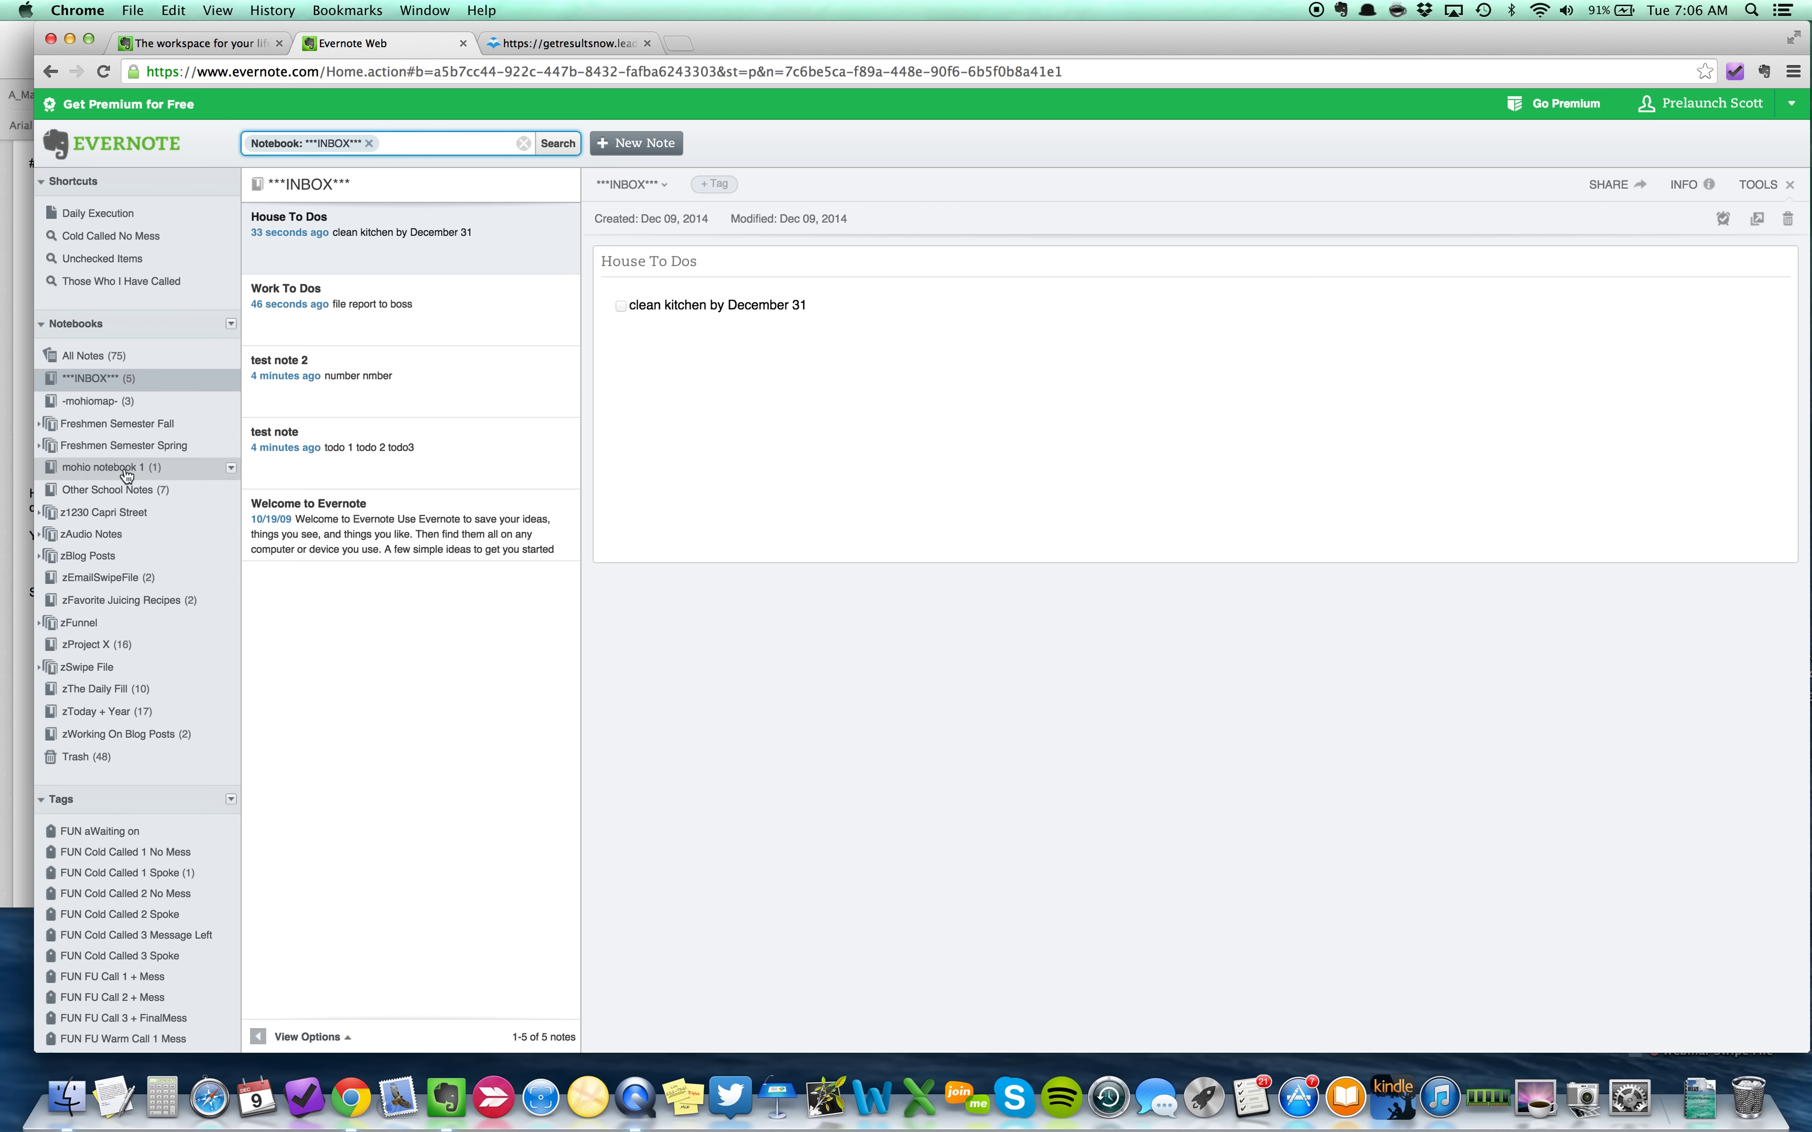
- Run the "Unchecked Items" search from the zEmailSwipeFile notebook and delete the checkbox item from the House To Dos note
click(101, 579)
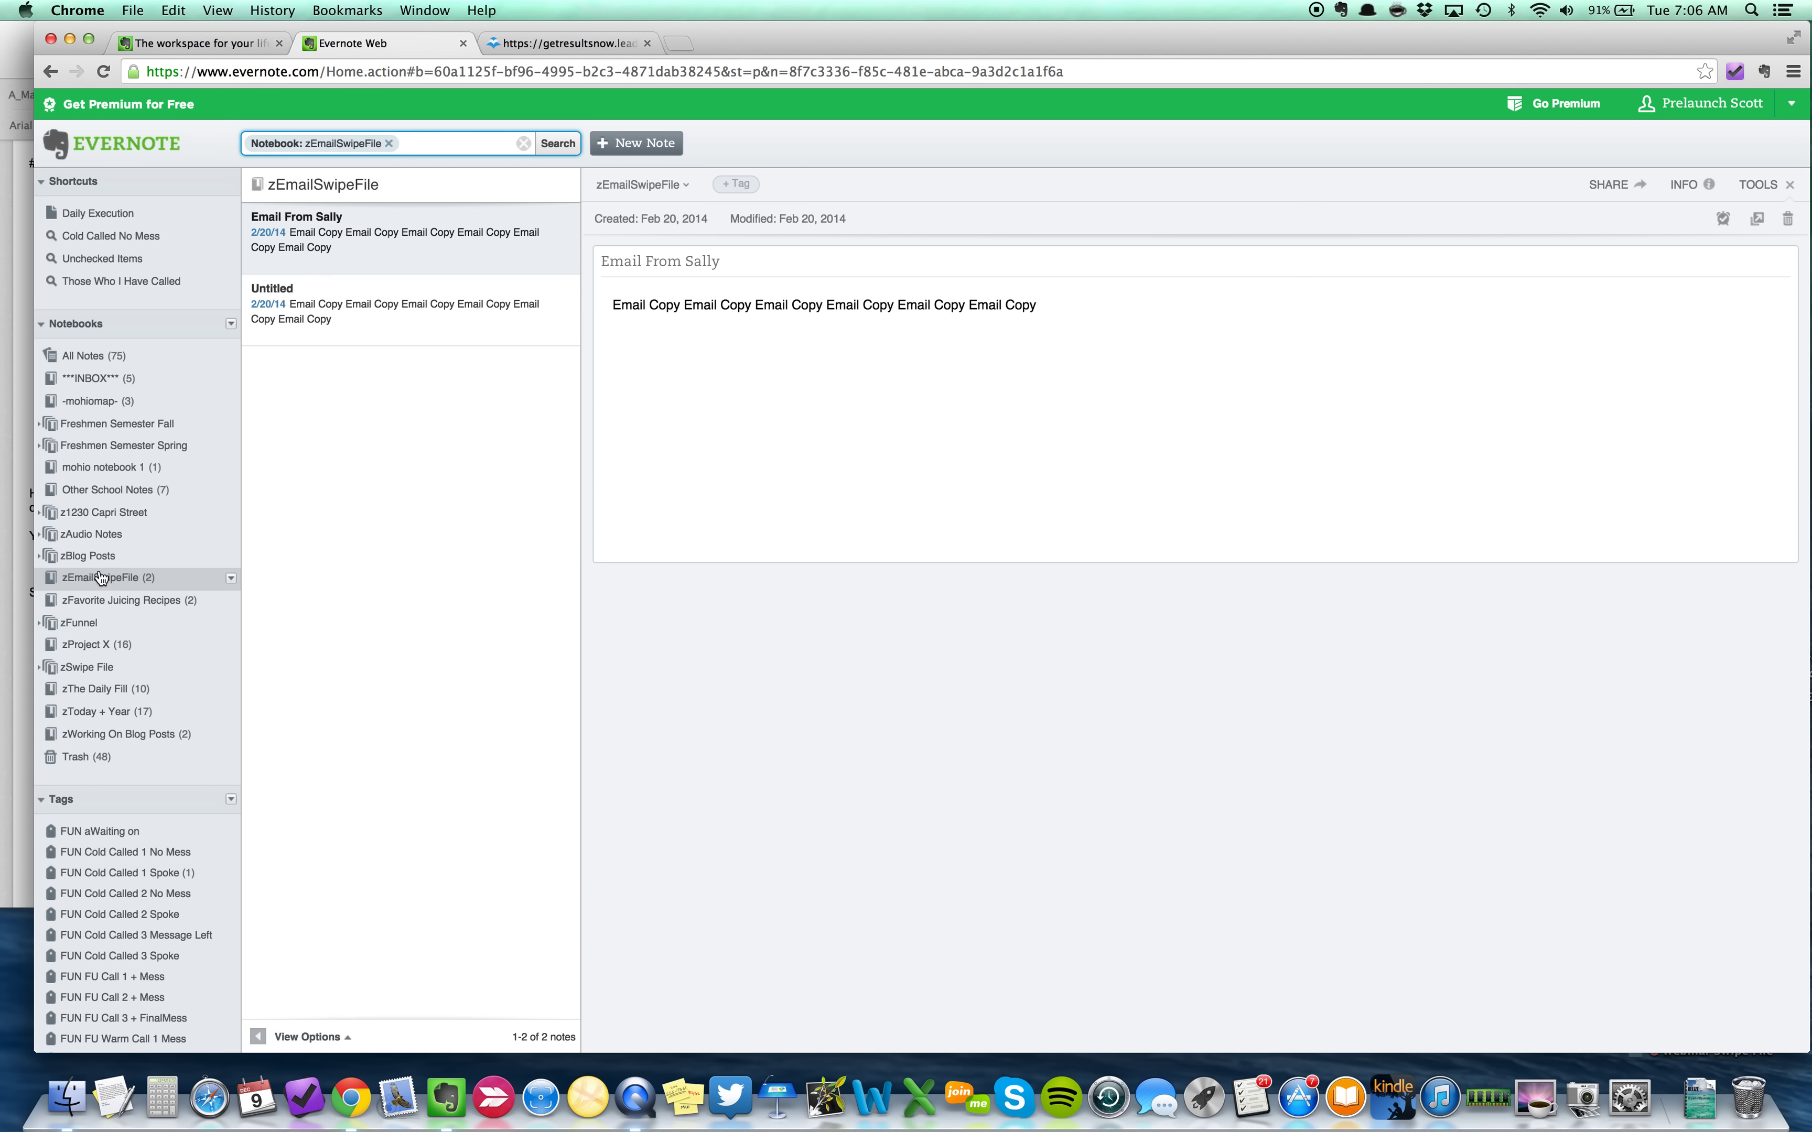
click(96, 260)
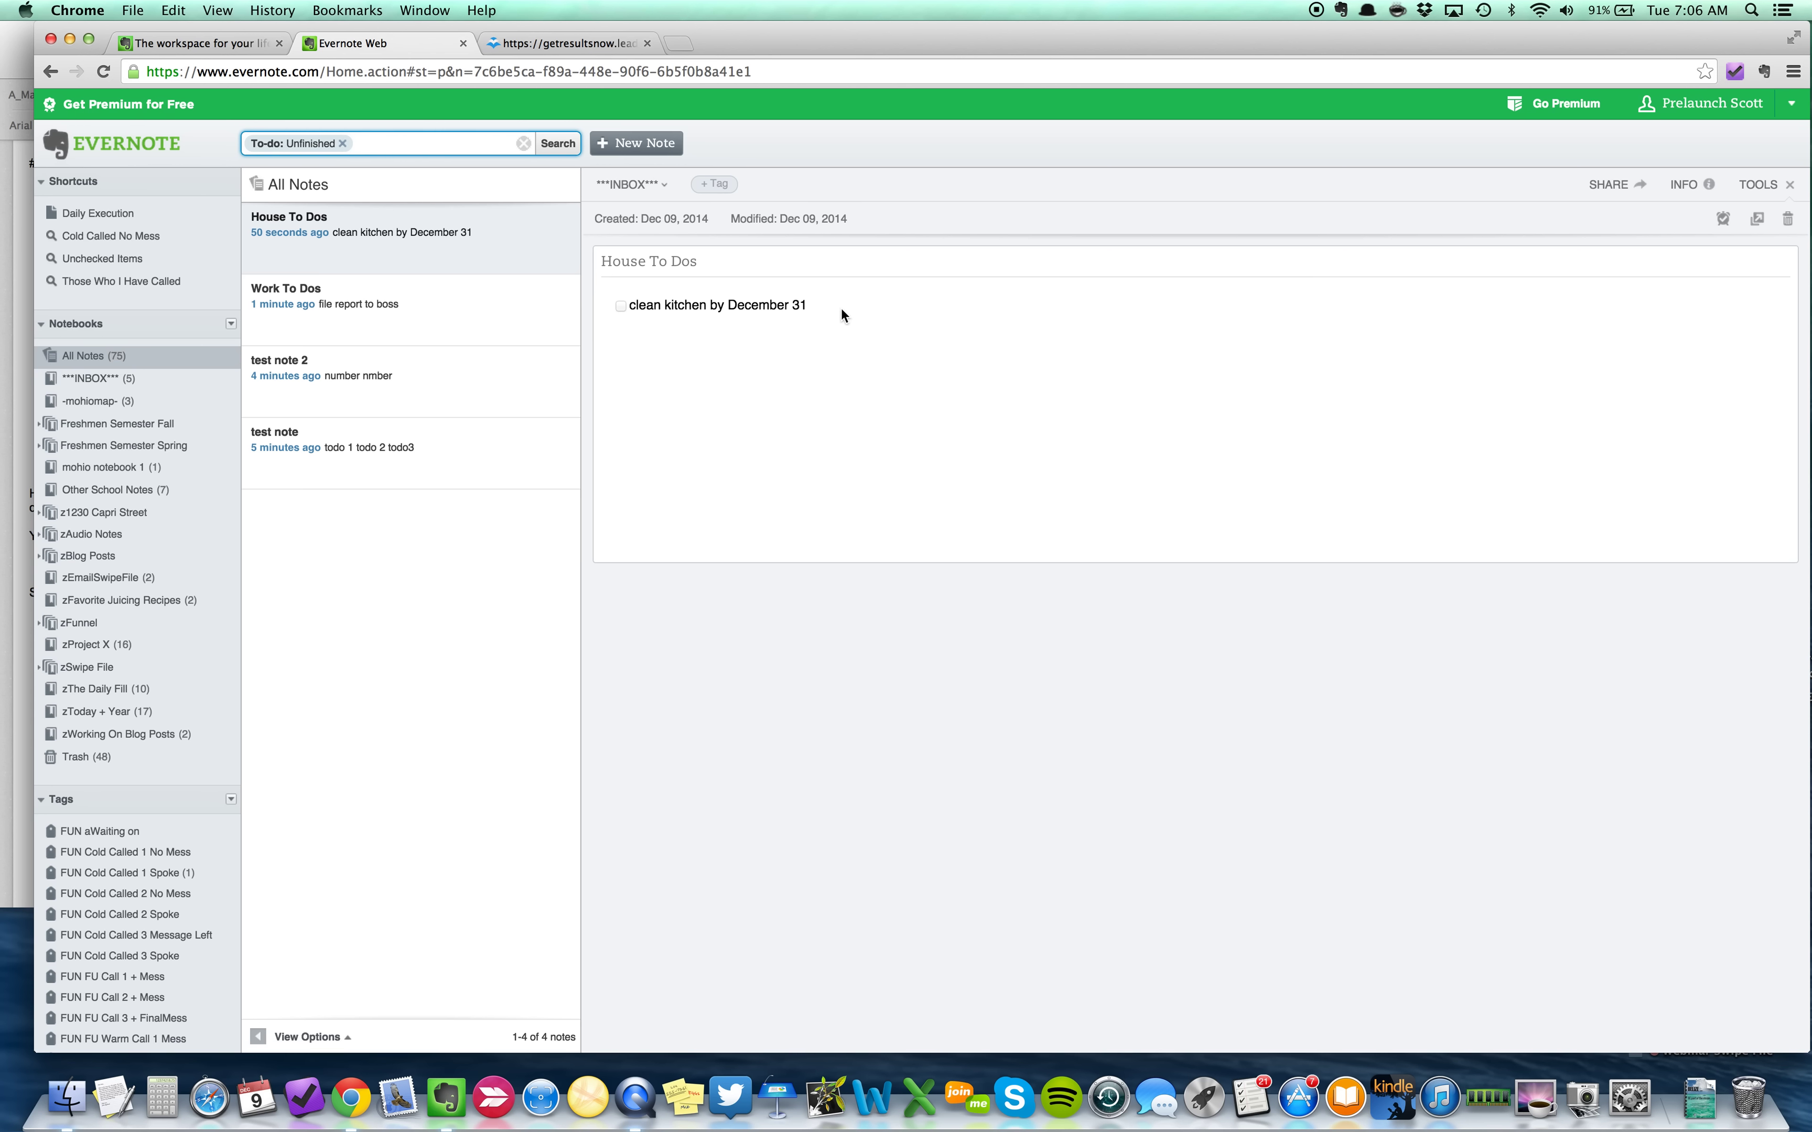
click(809, 310)
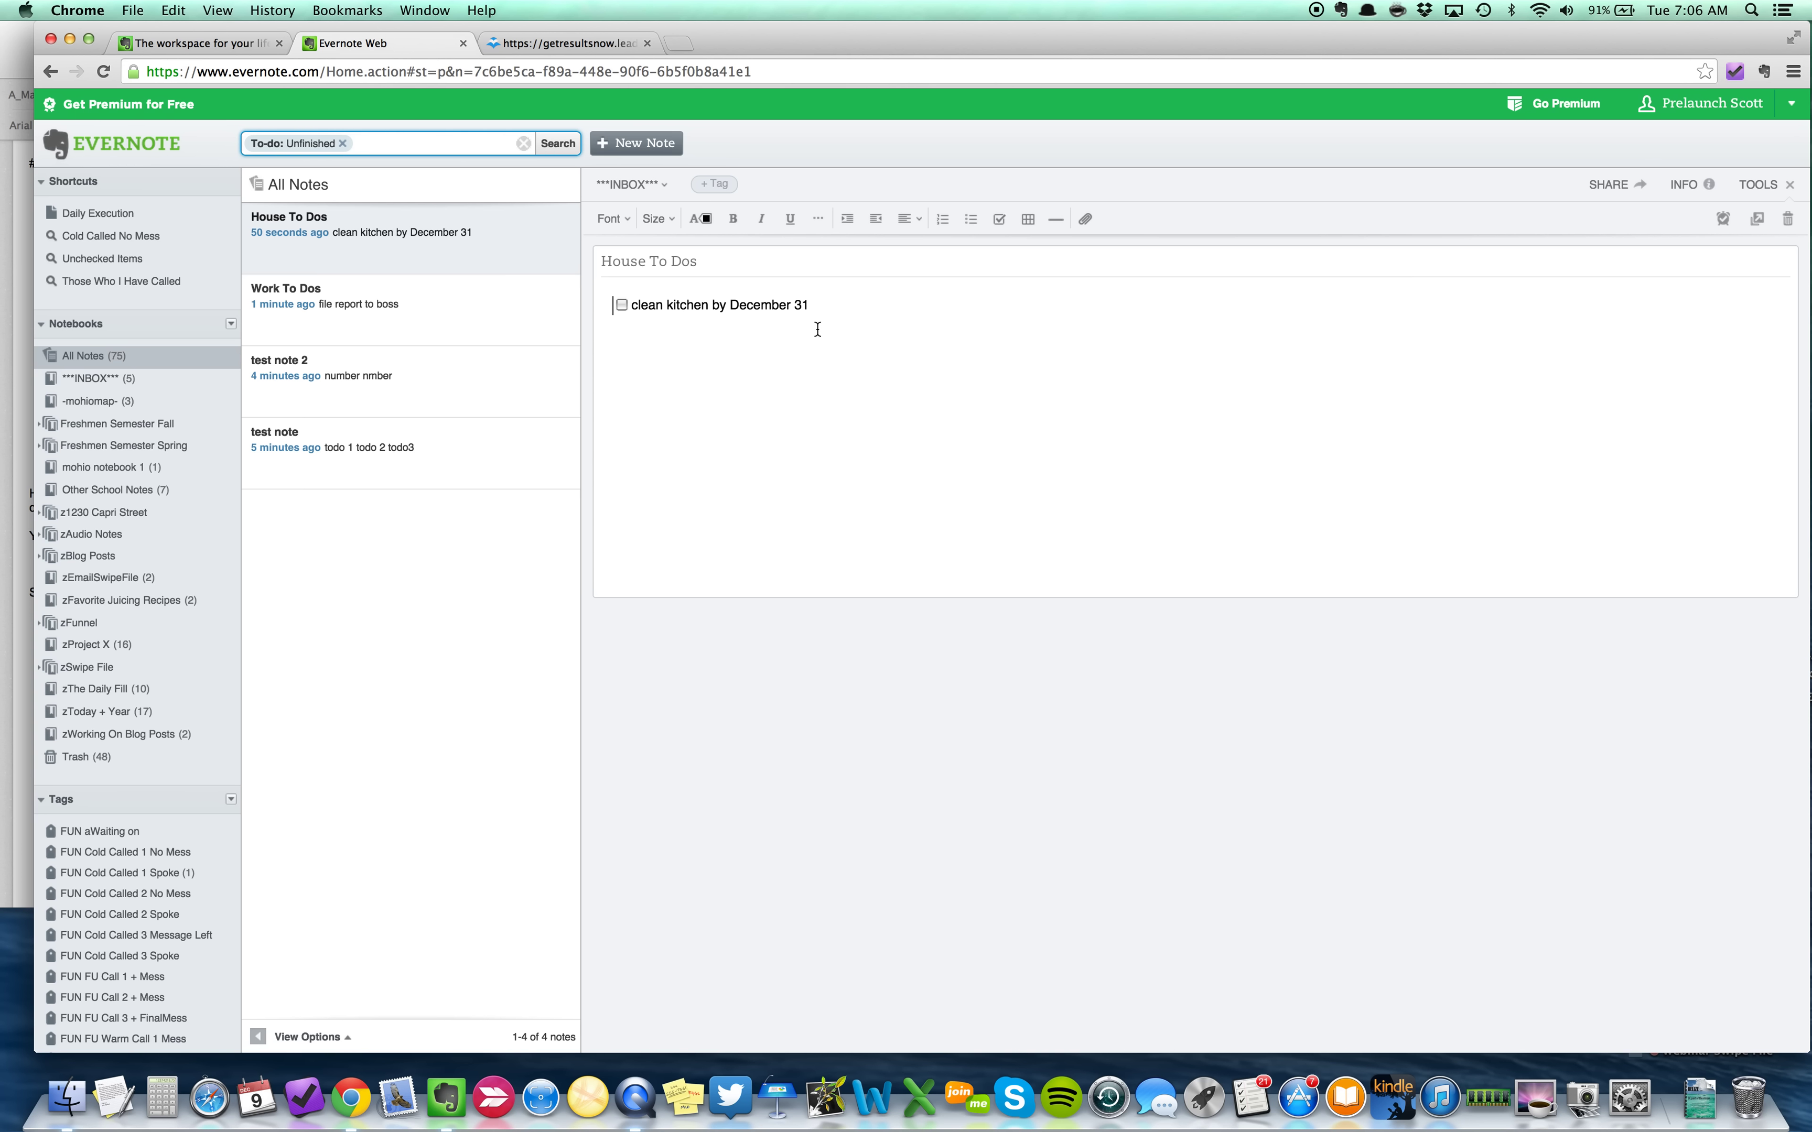
drag(822, 307, 529, 309)
key(BackSpace)
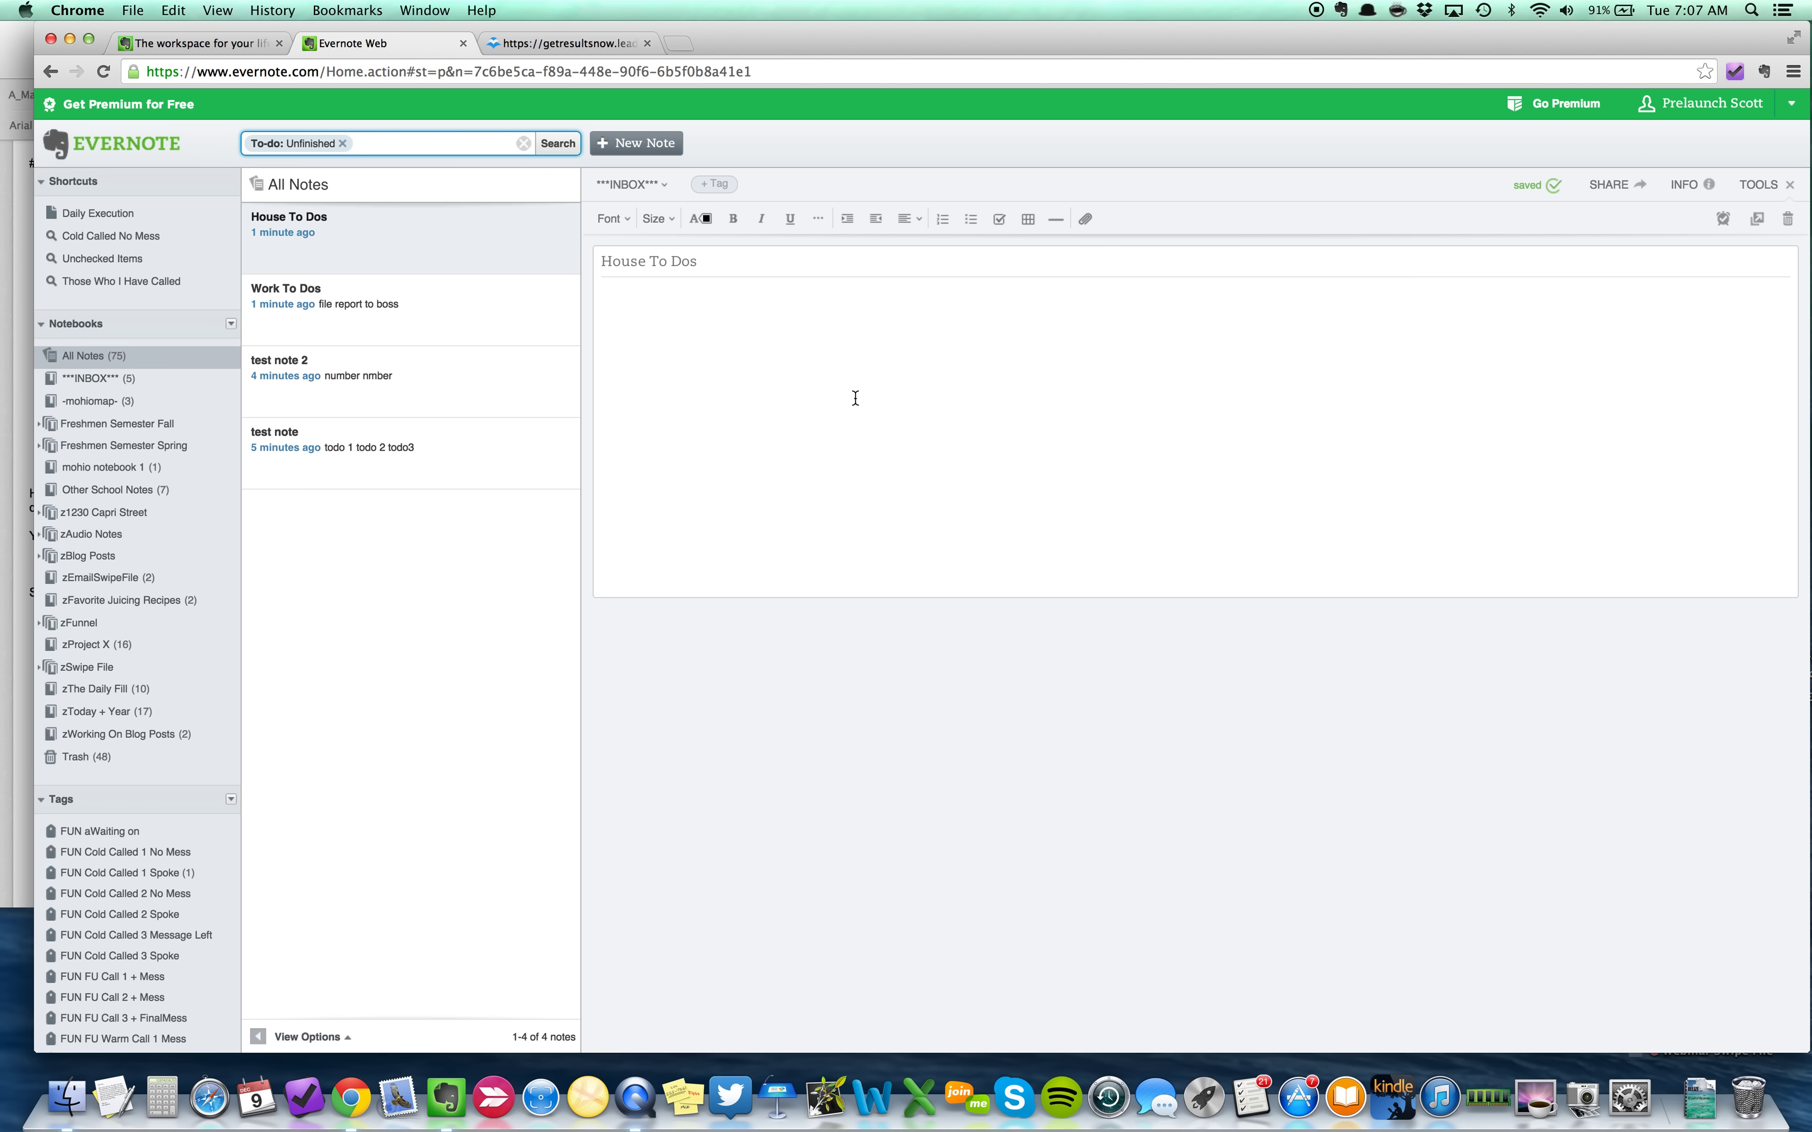
- Switch to the Evernote desktop app to review the note on searching unchecked to-do items, and return to Chrome
click(20, 374)
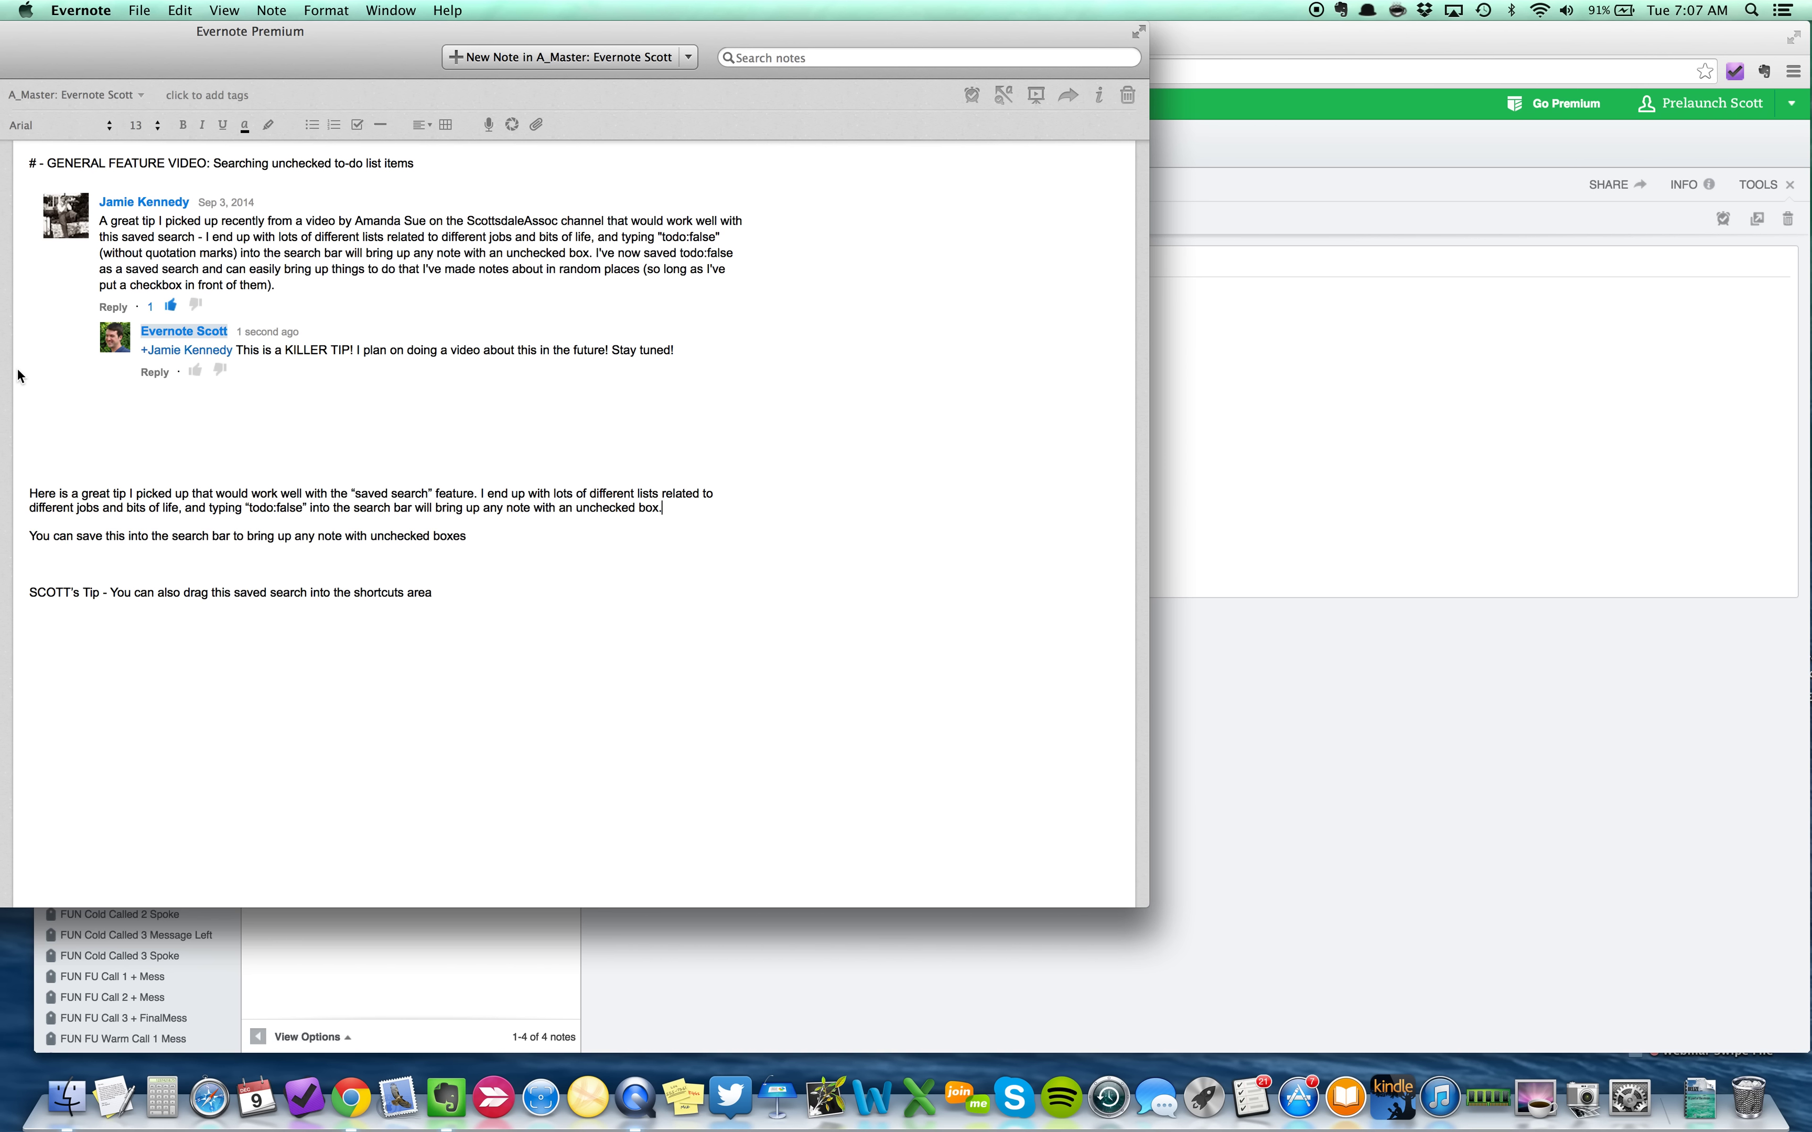
click(1327, 474)
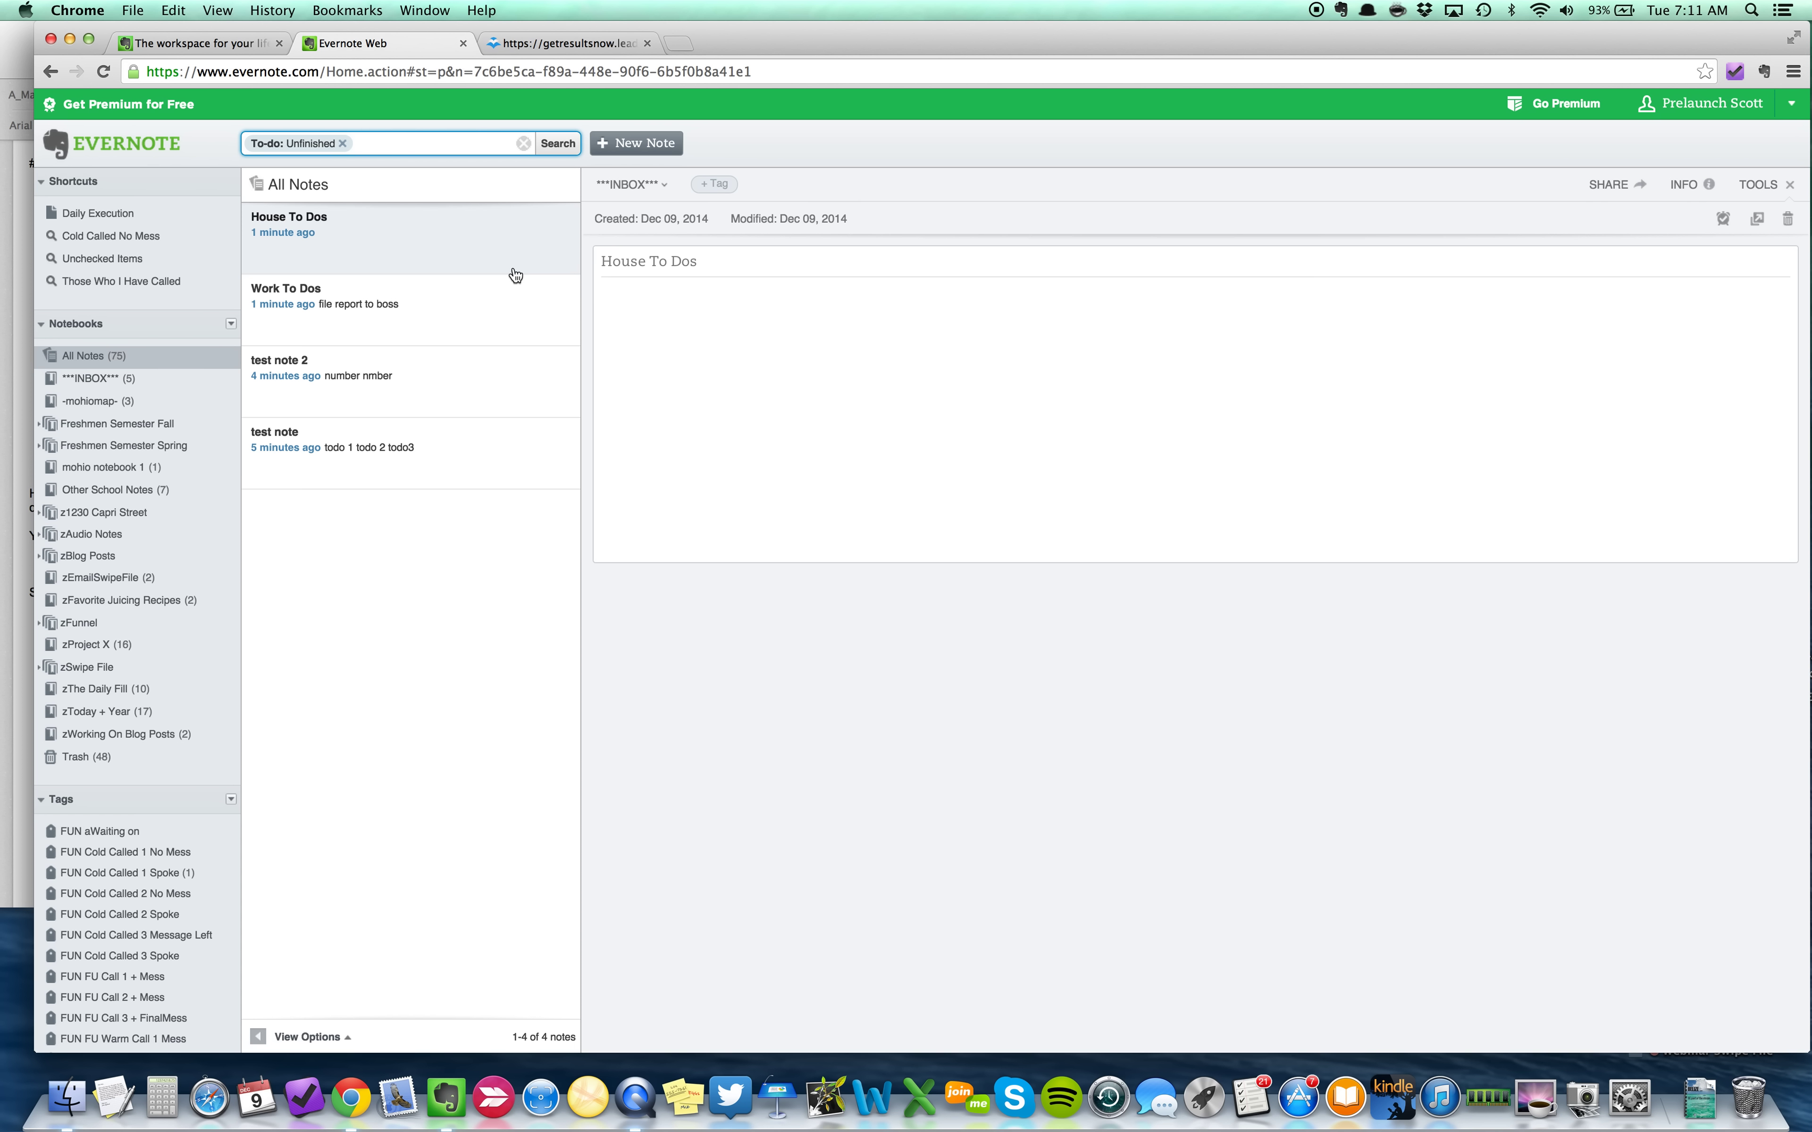
- Open the sign-up form on the productivity webinars page and clear its e-mail field
click(574, 41)
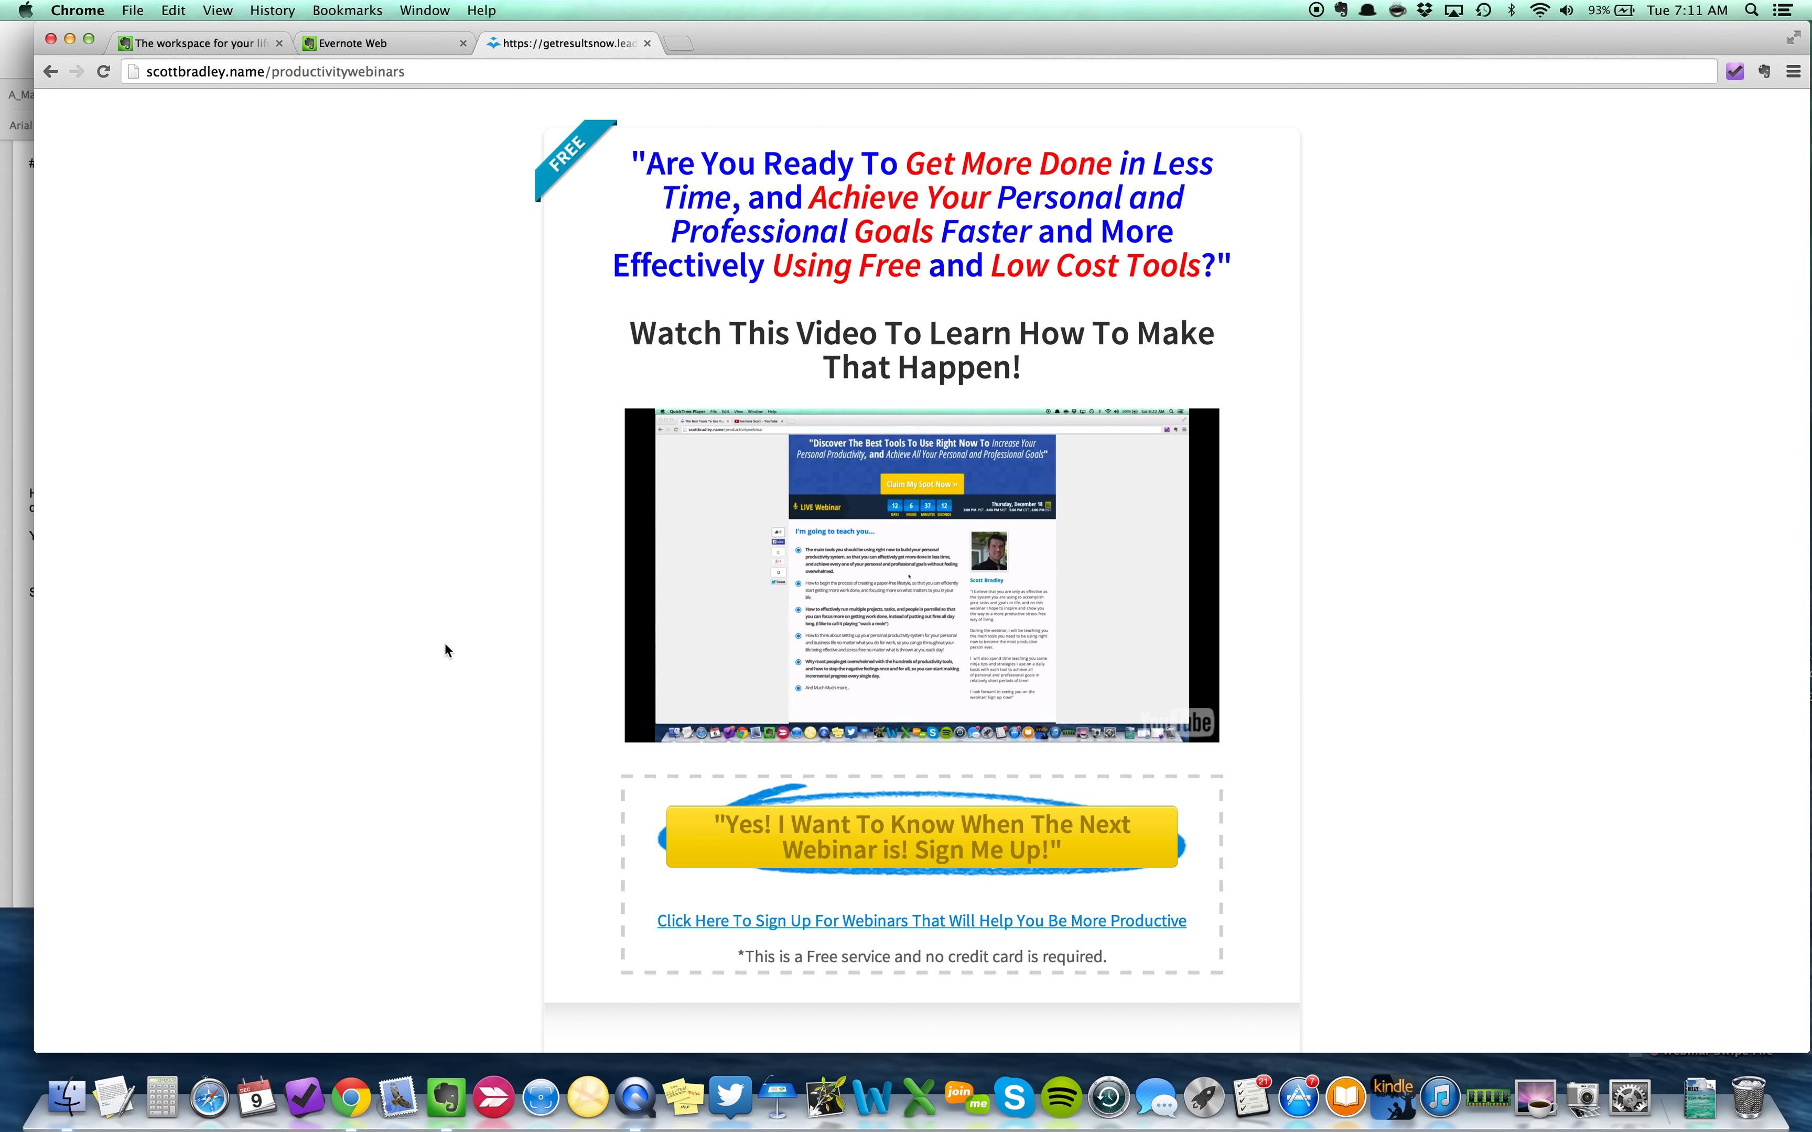
click(941, 854)
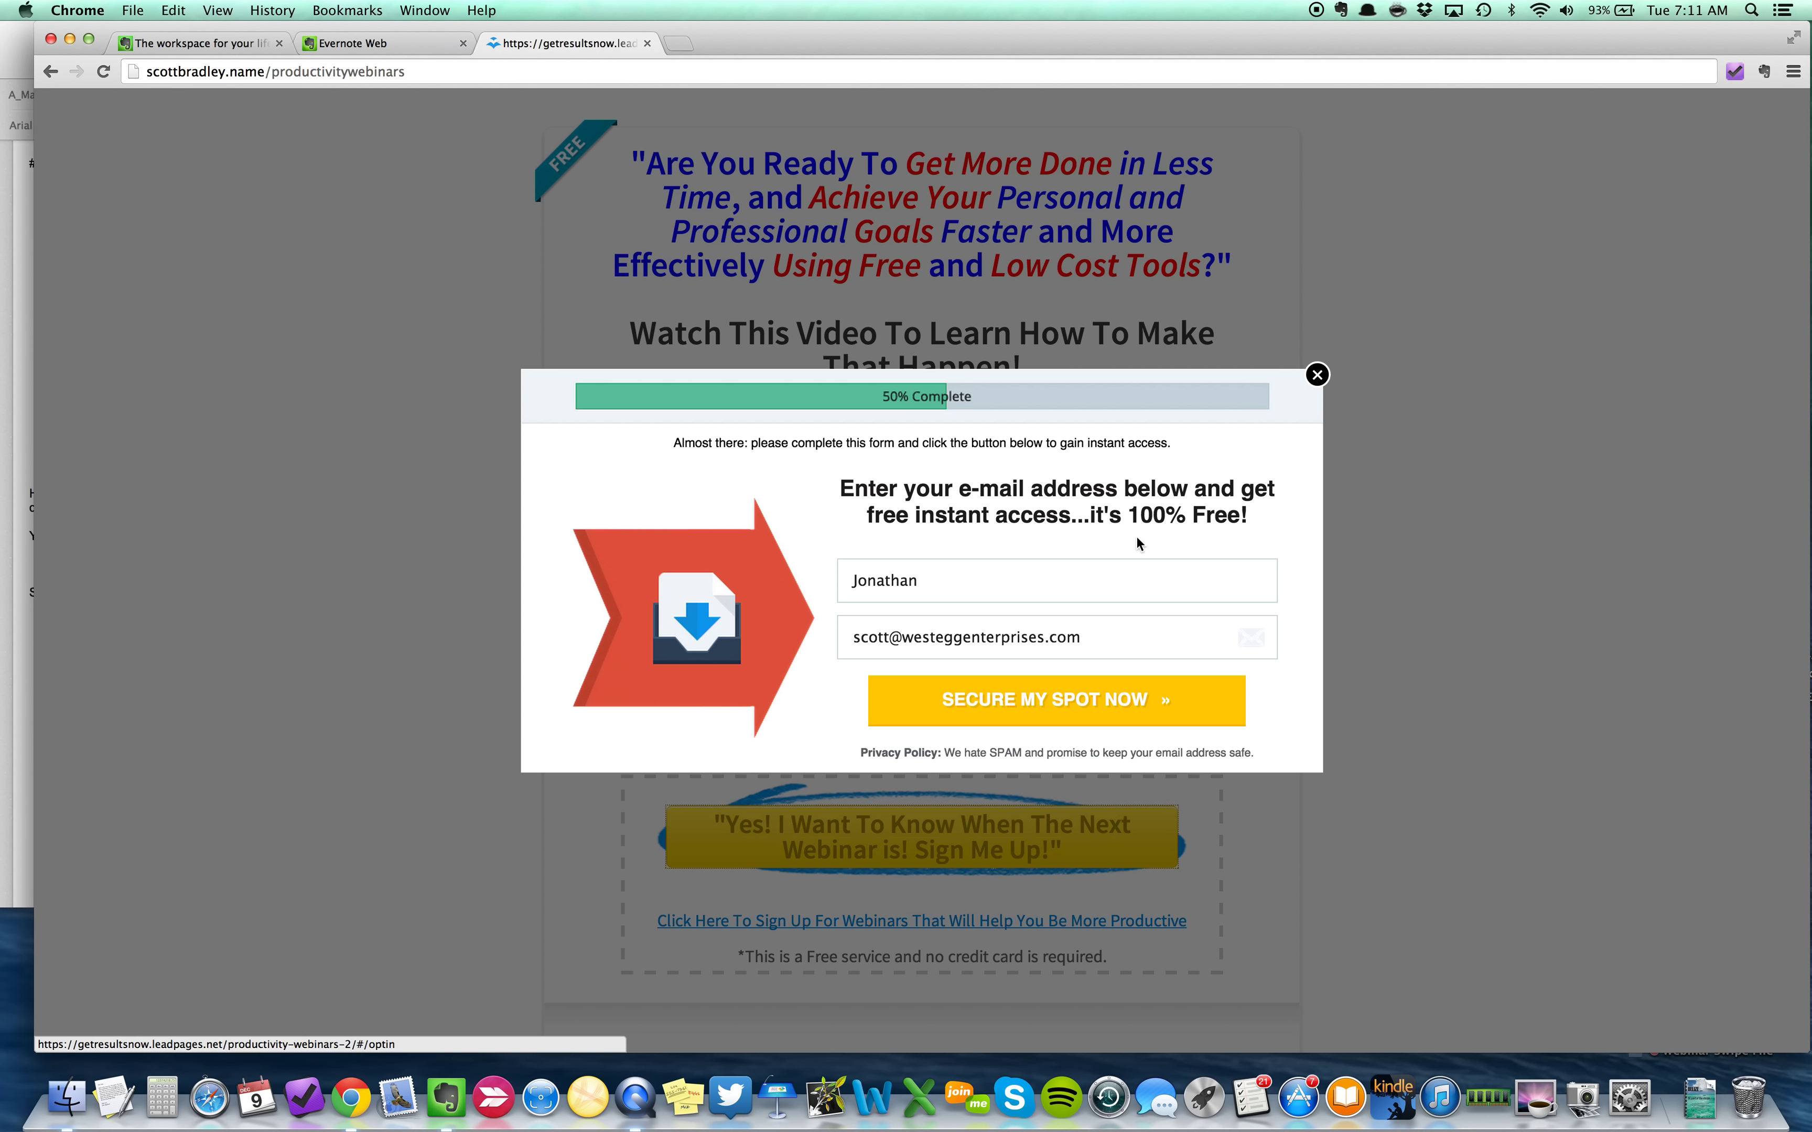
drag(1117, 637, 793, 638)
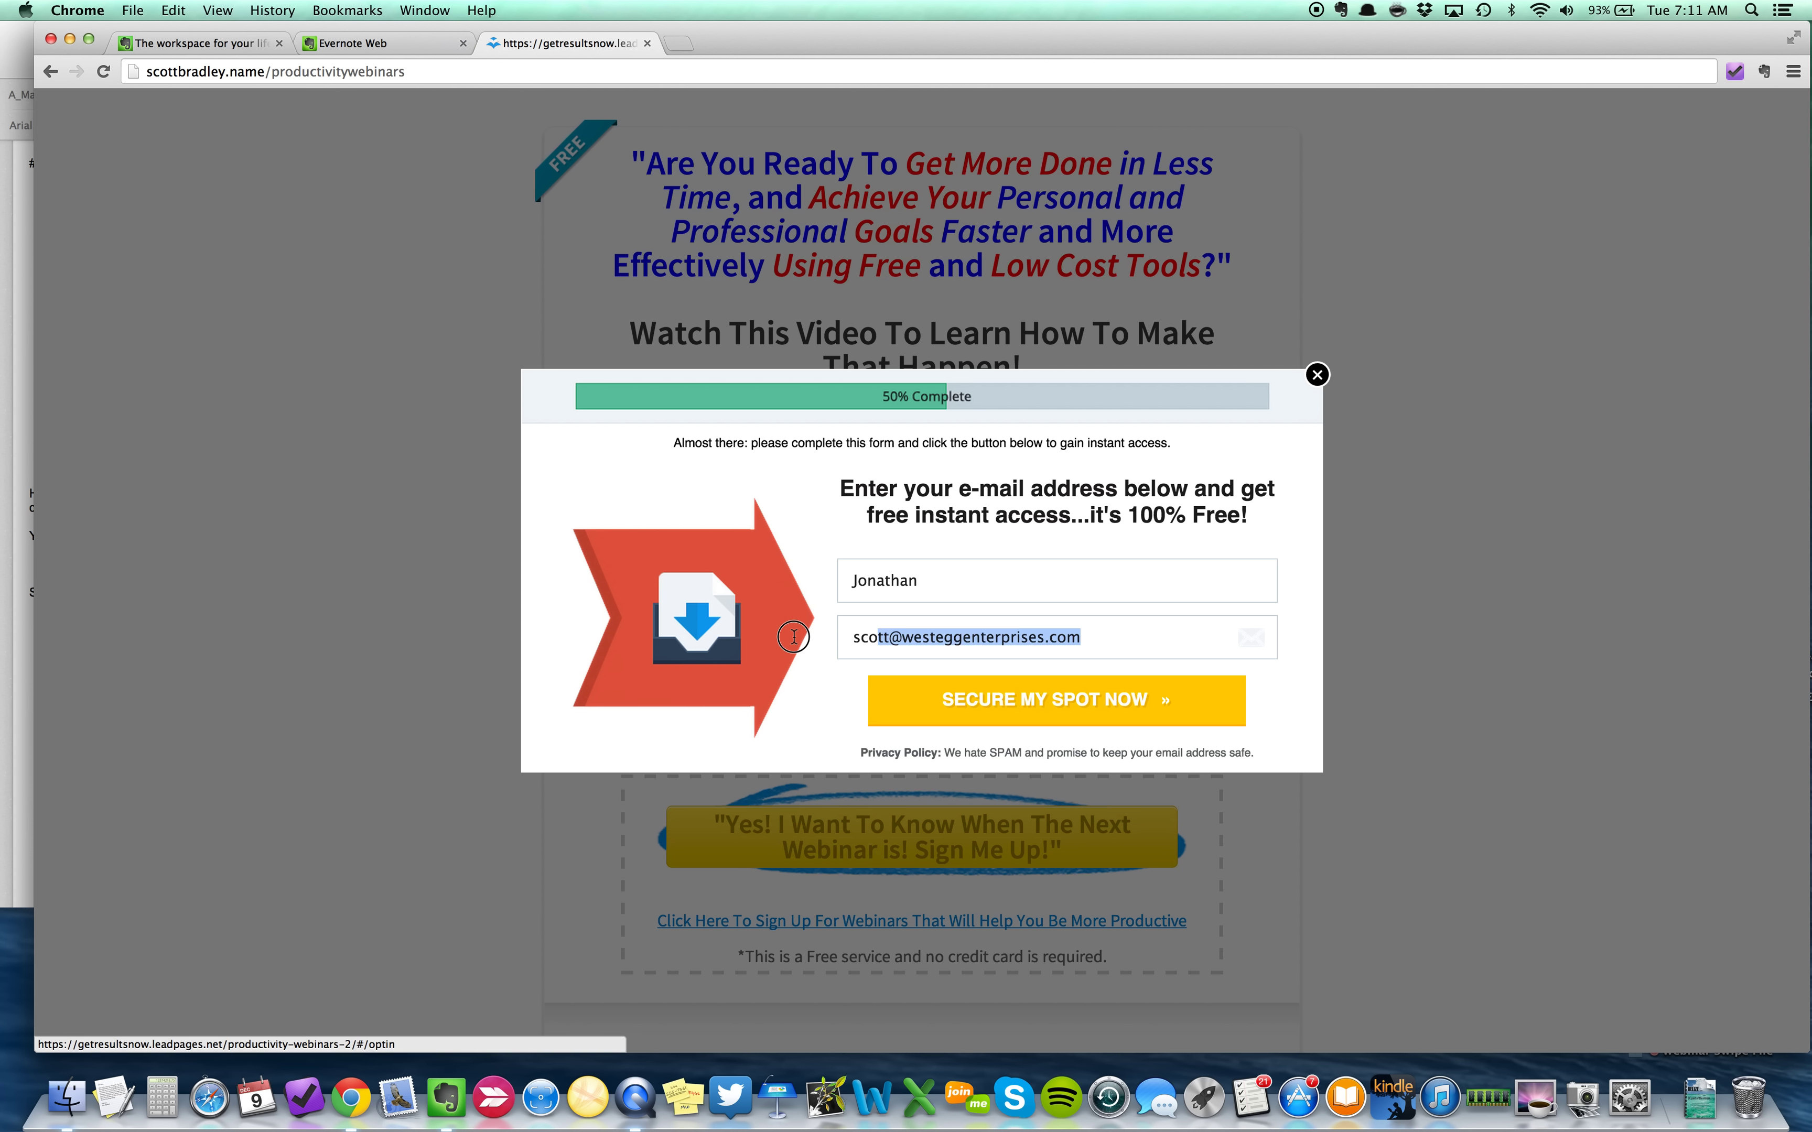
key(BackSpace)
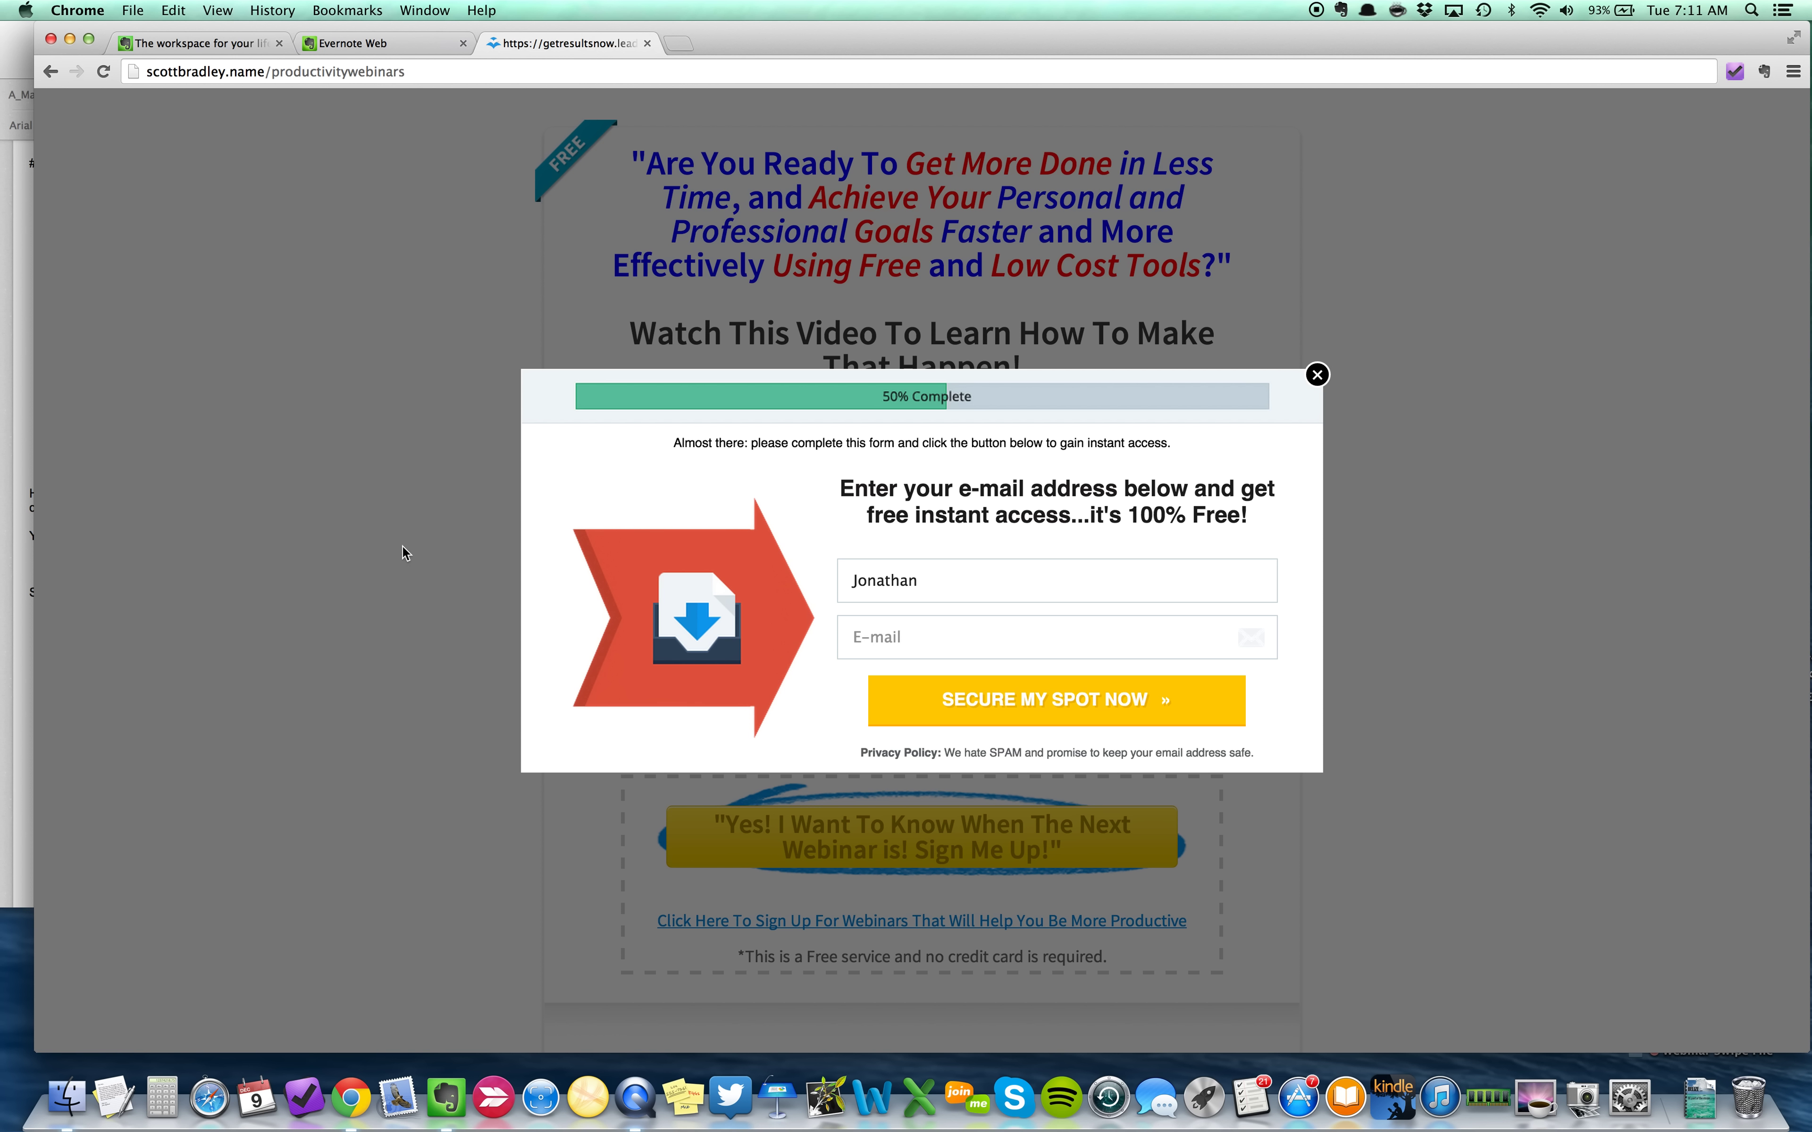